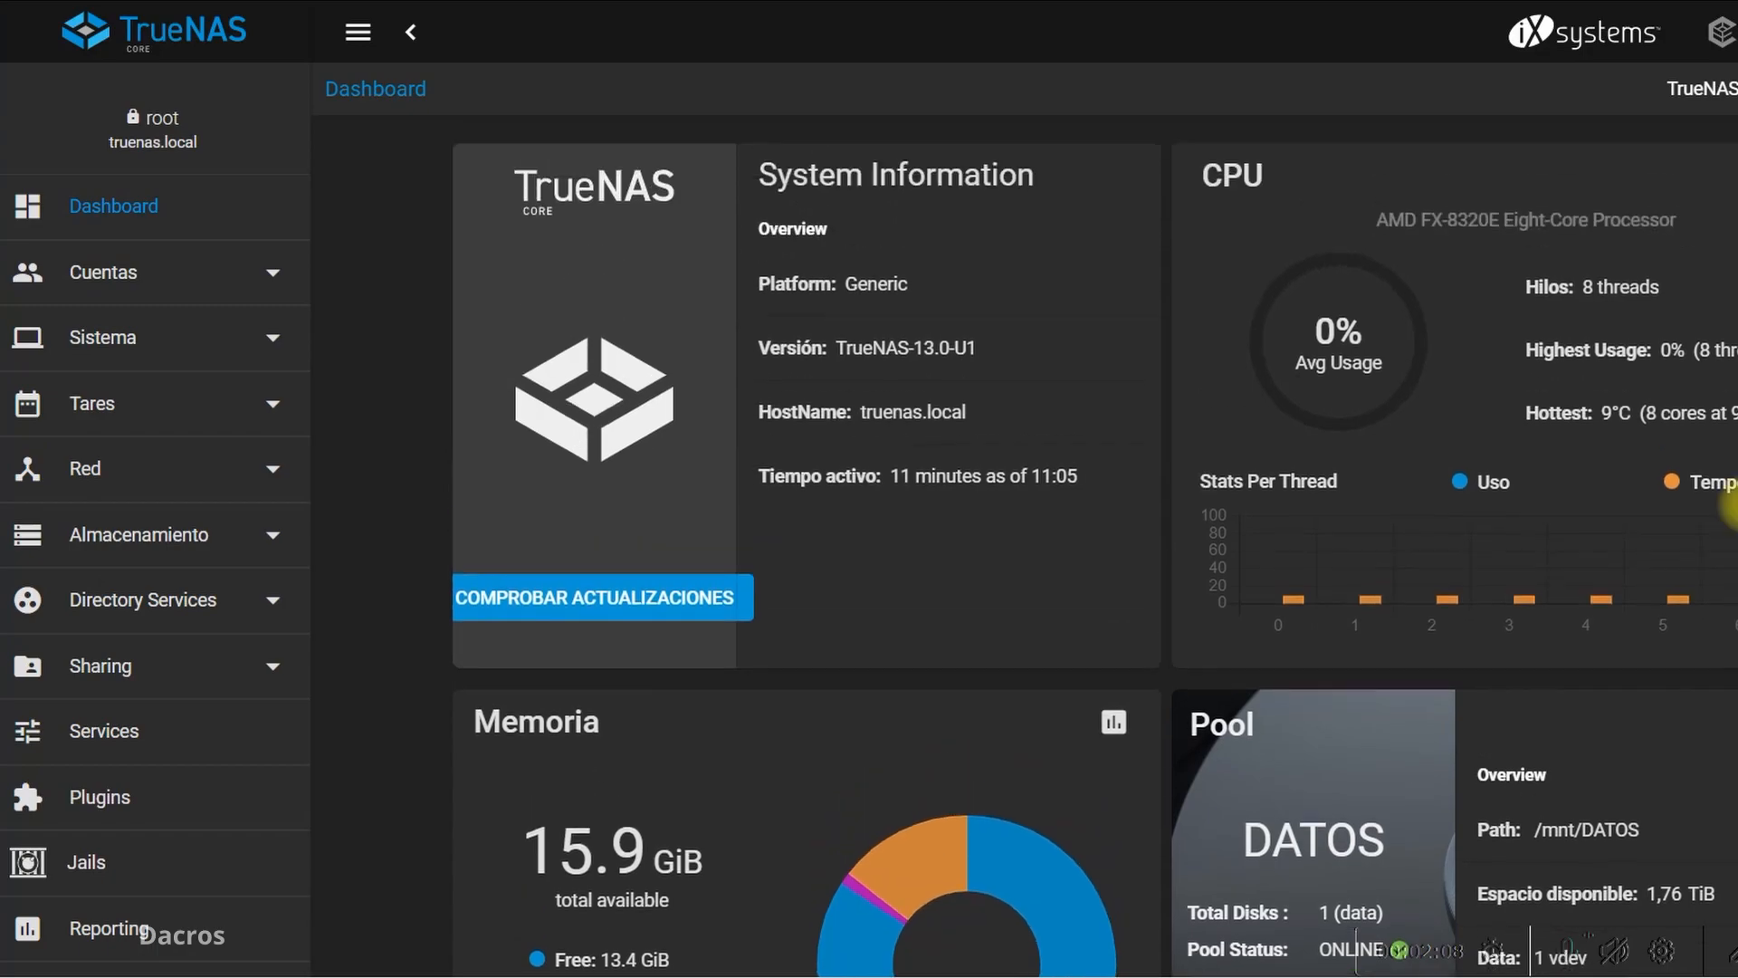
Look over the iXsystems plugin collection and the dashboard, ending on the plugins page
scroll(140, 600, down, 2)
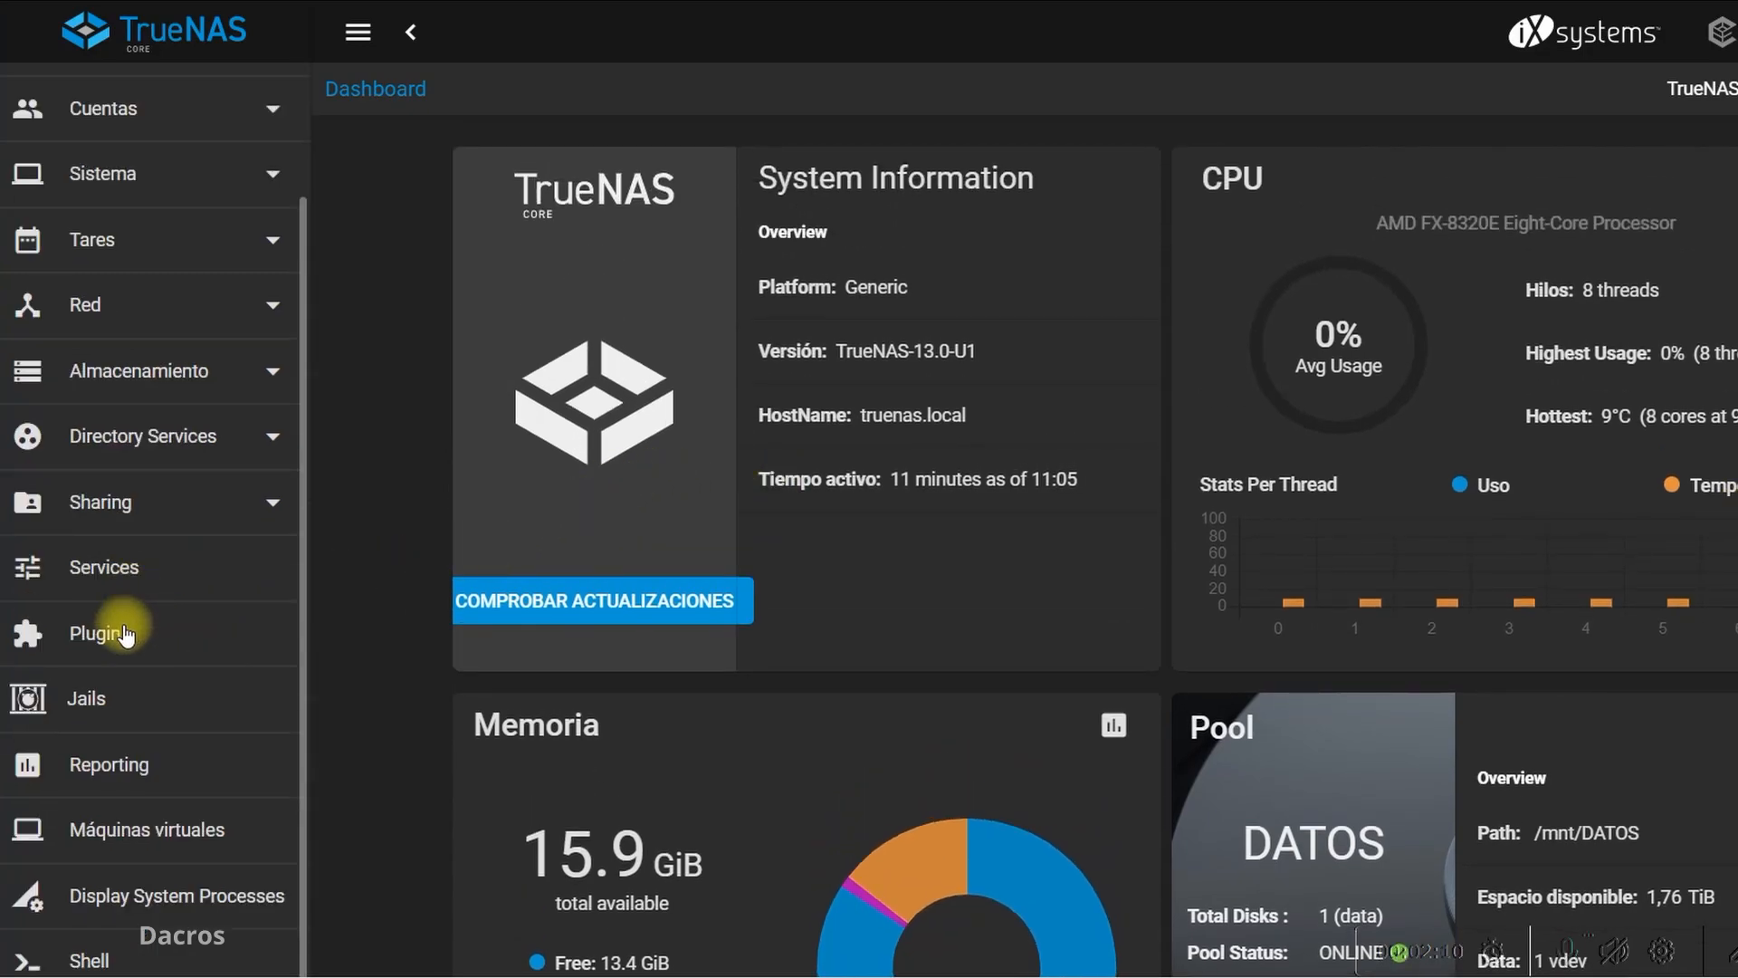
click(116, 631)
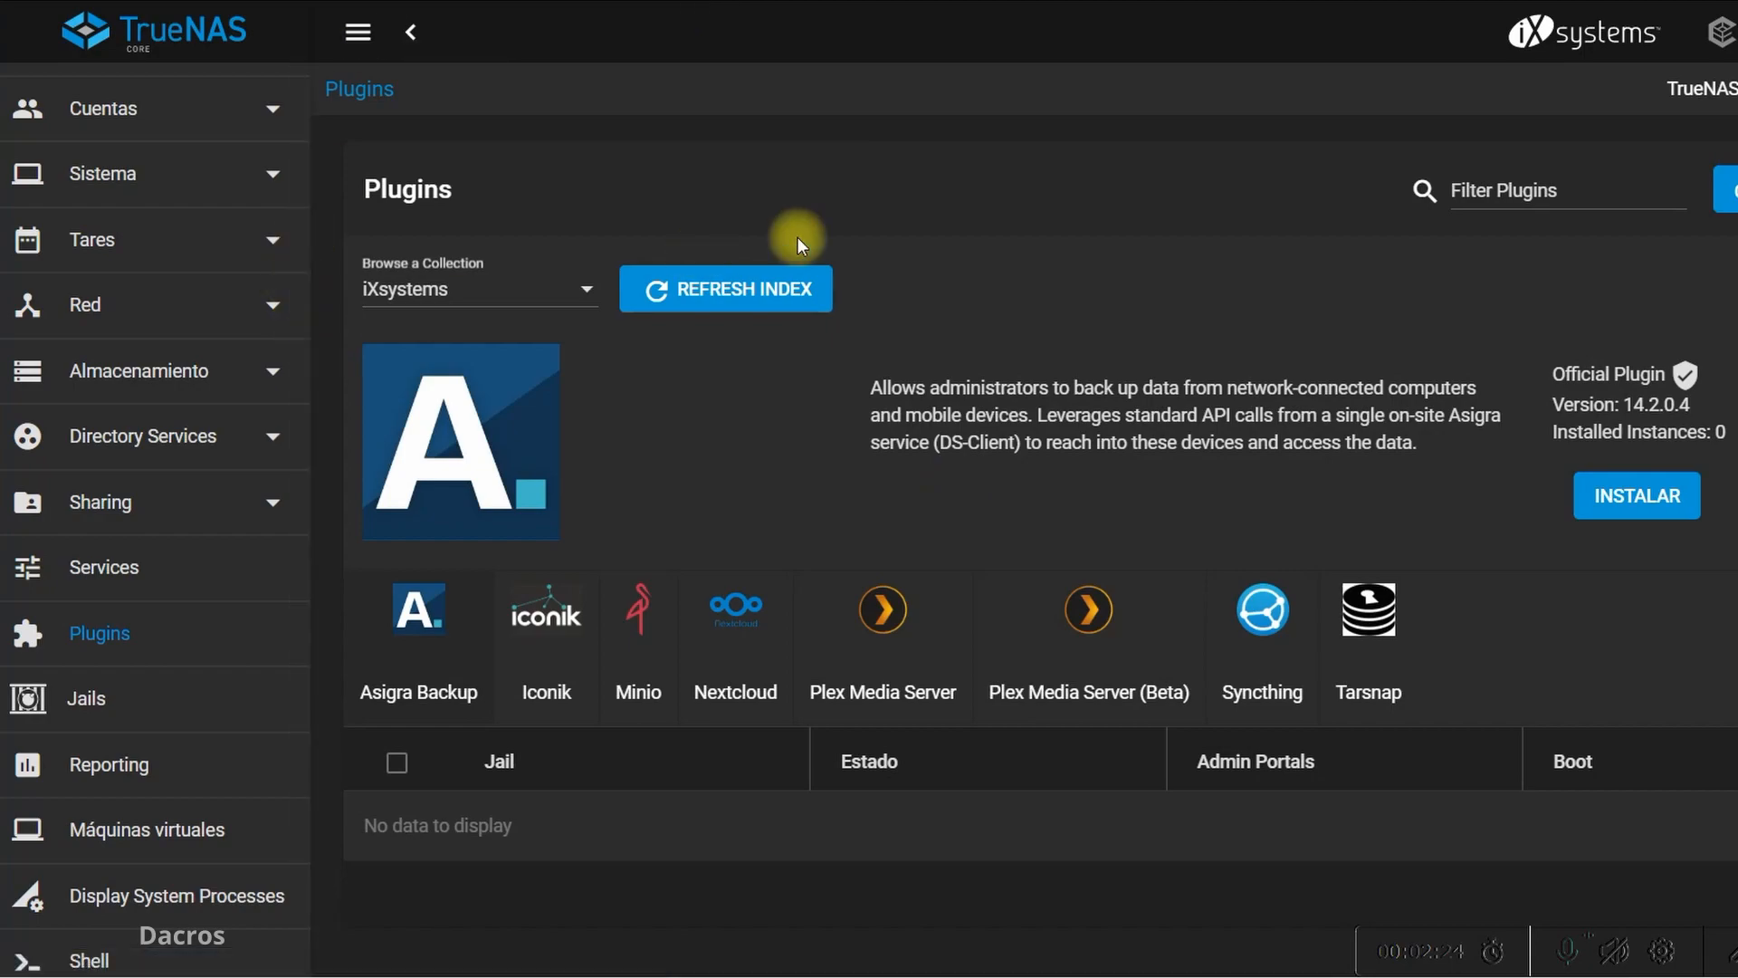
scroll(1299, 385, up, 1)
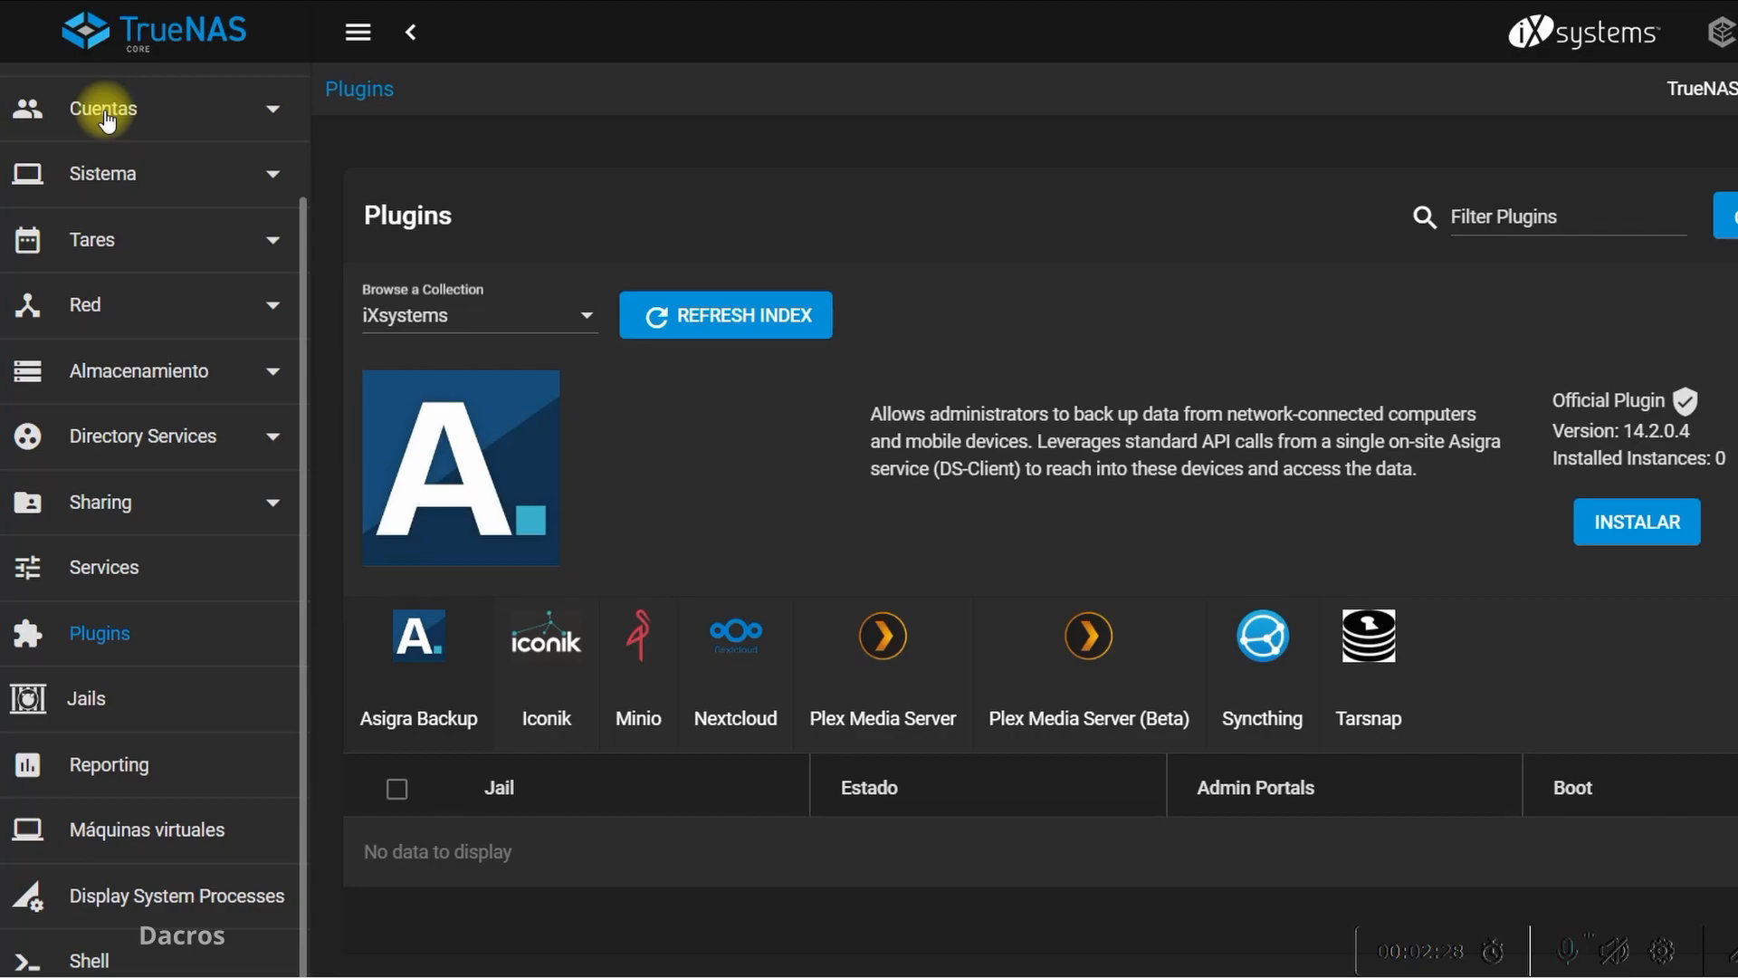
scroll(159, 151, up, 2)
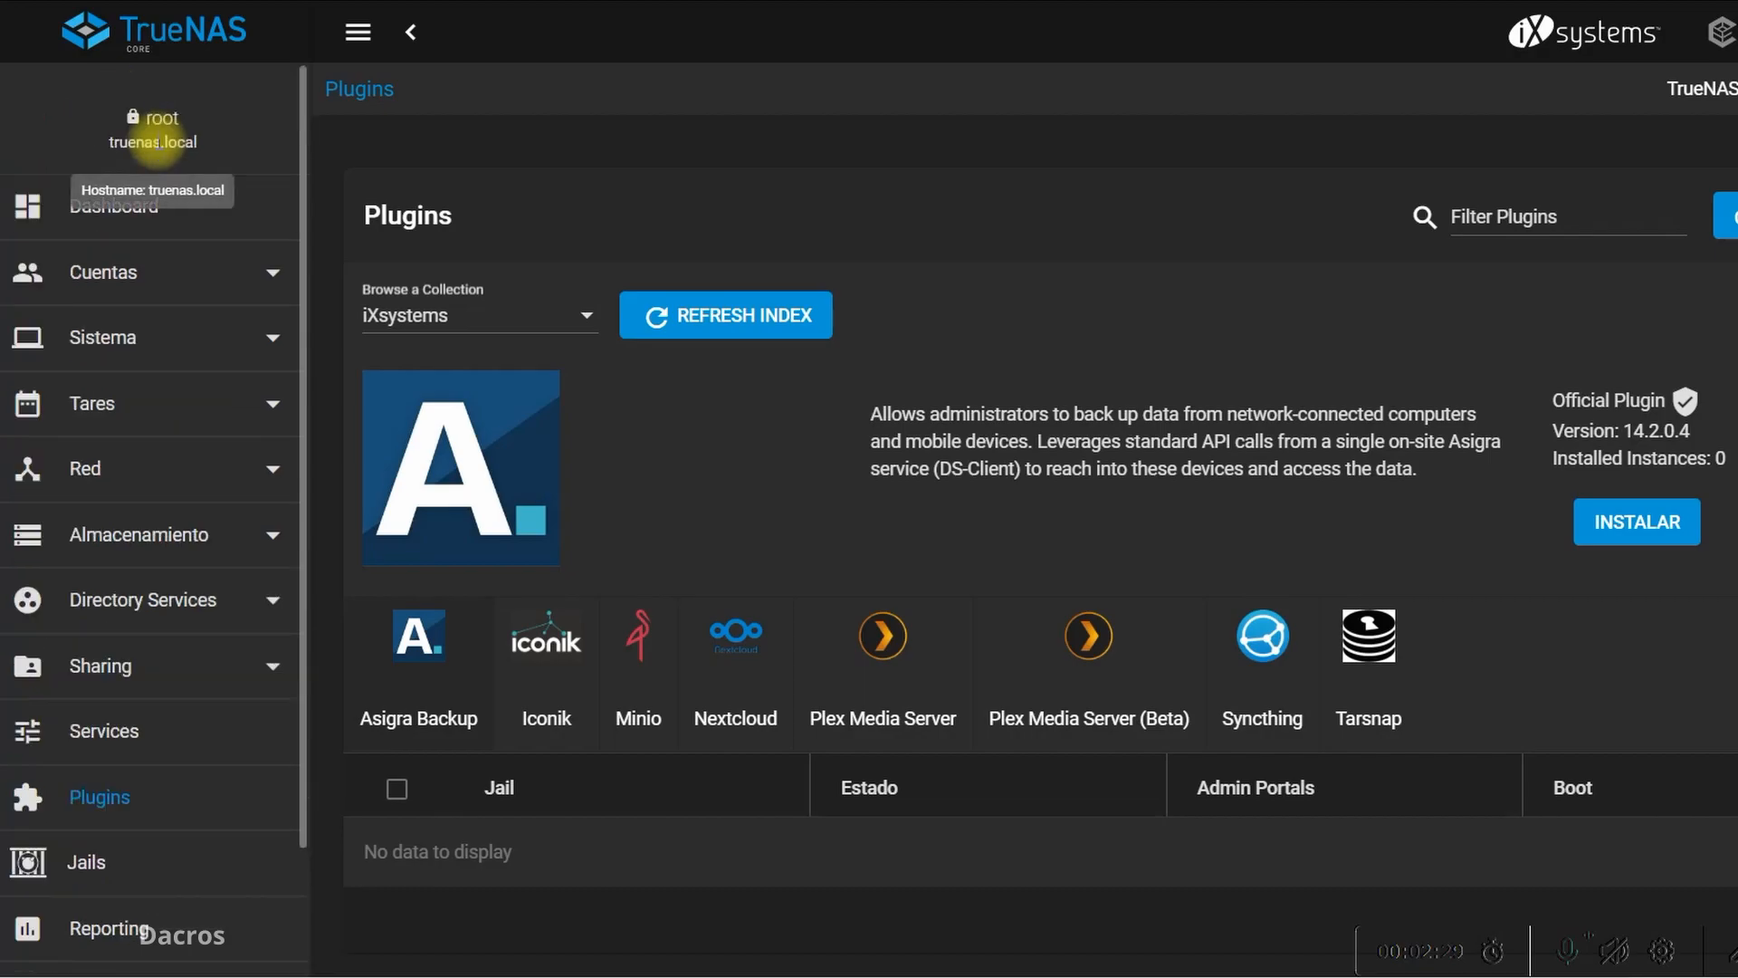
click(107, 205)
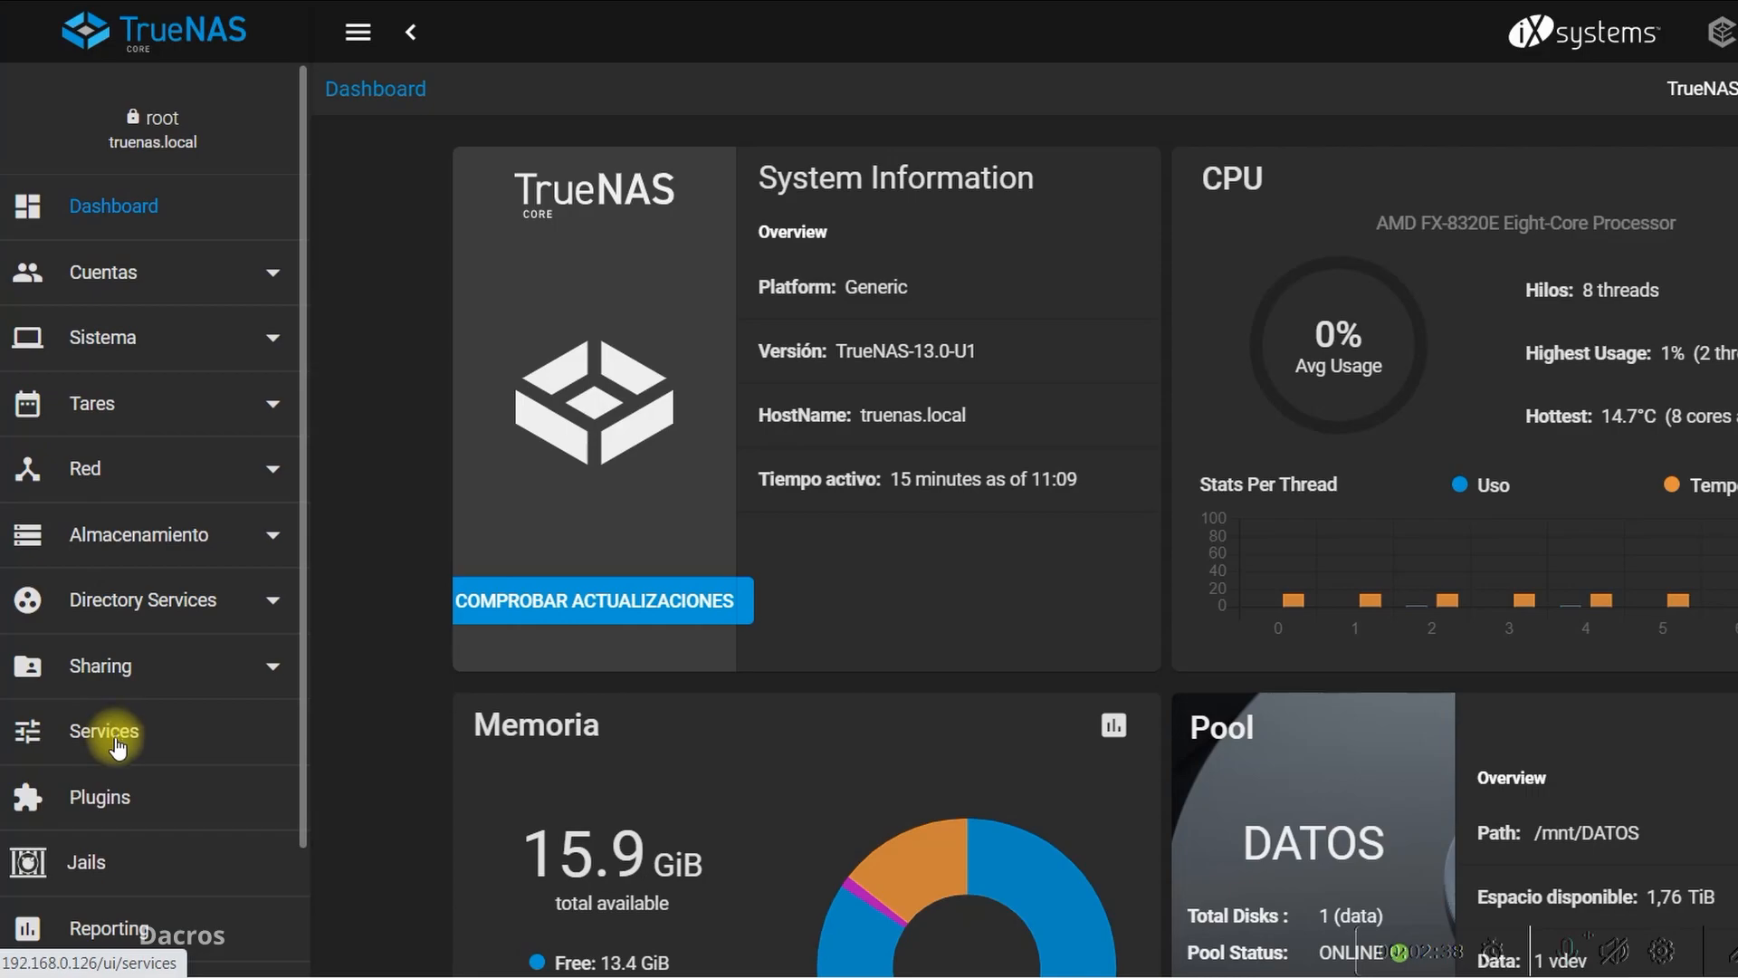
click(112, 798)
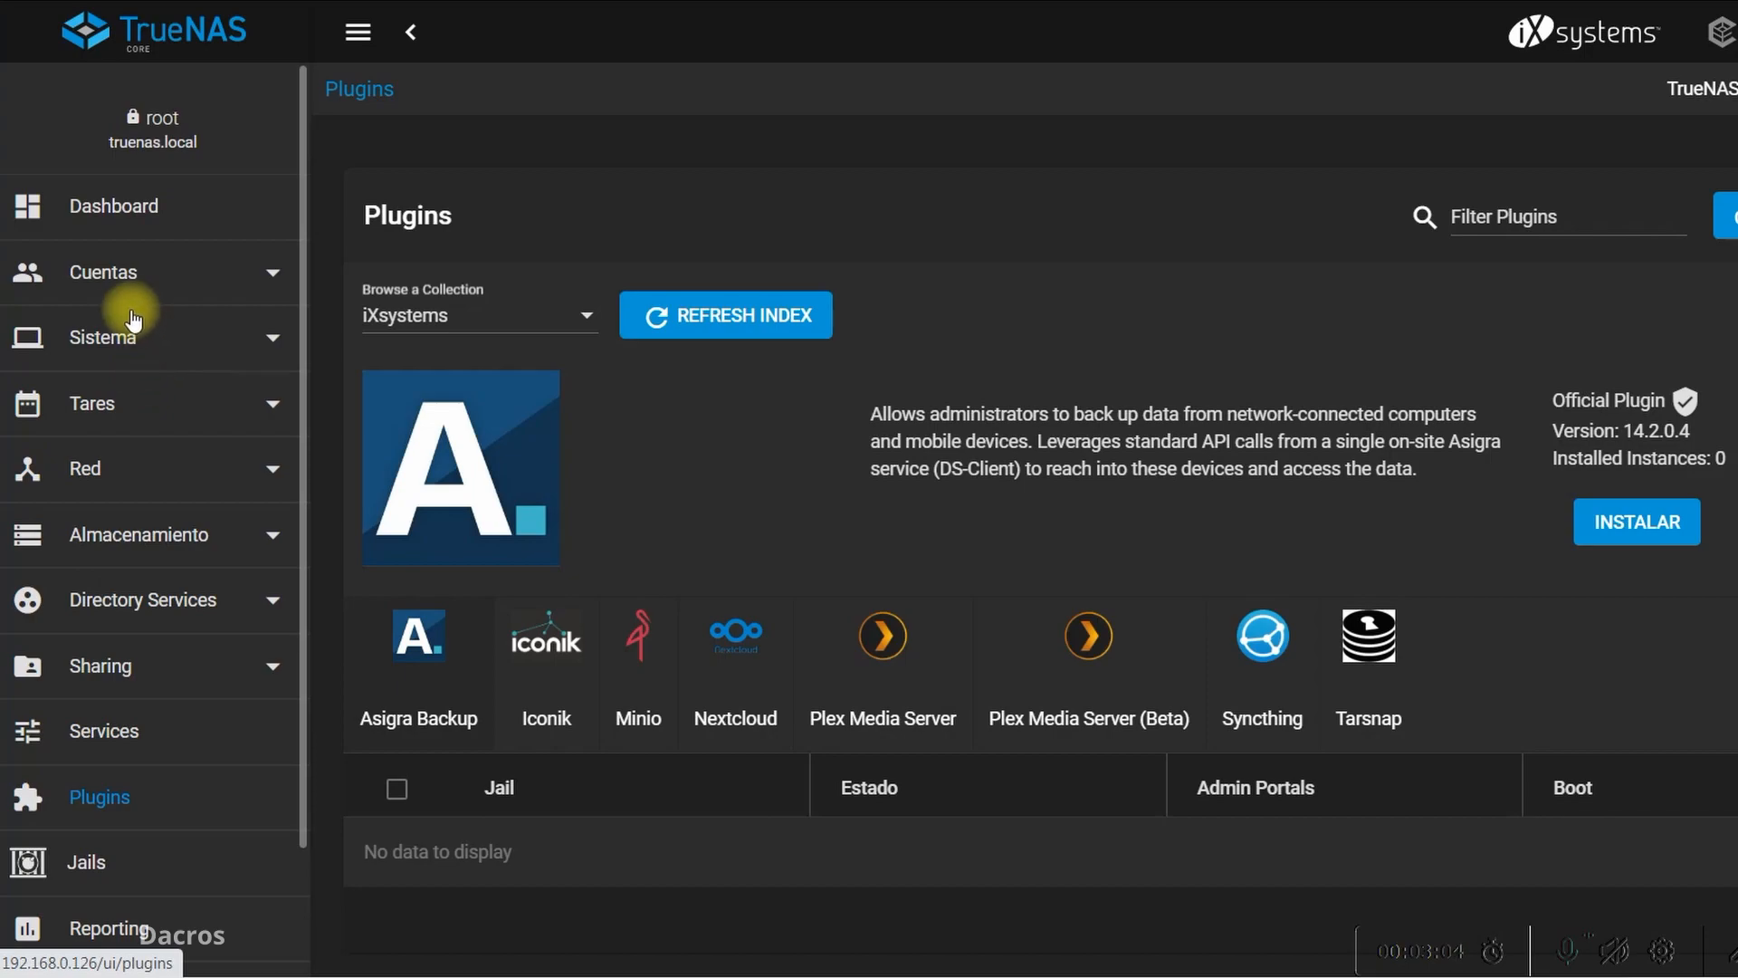
Examine the storage pools and the datasets inside the DATOS pool
click(134, 536)
click(129, 584)
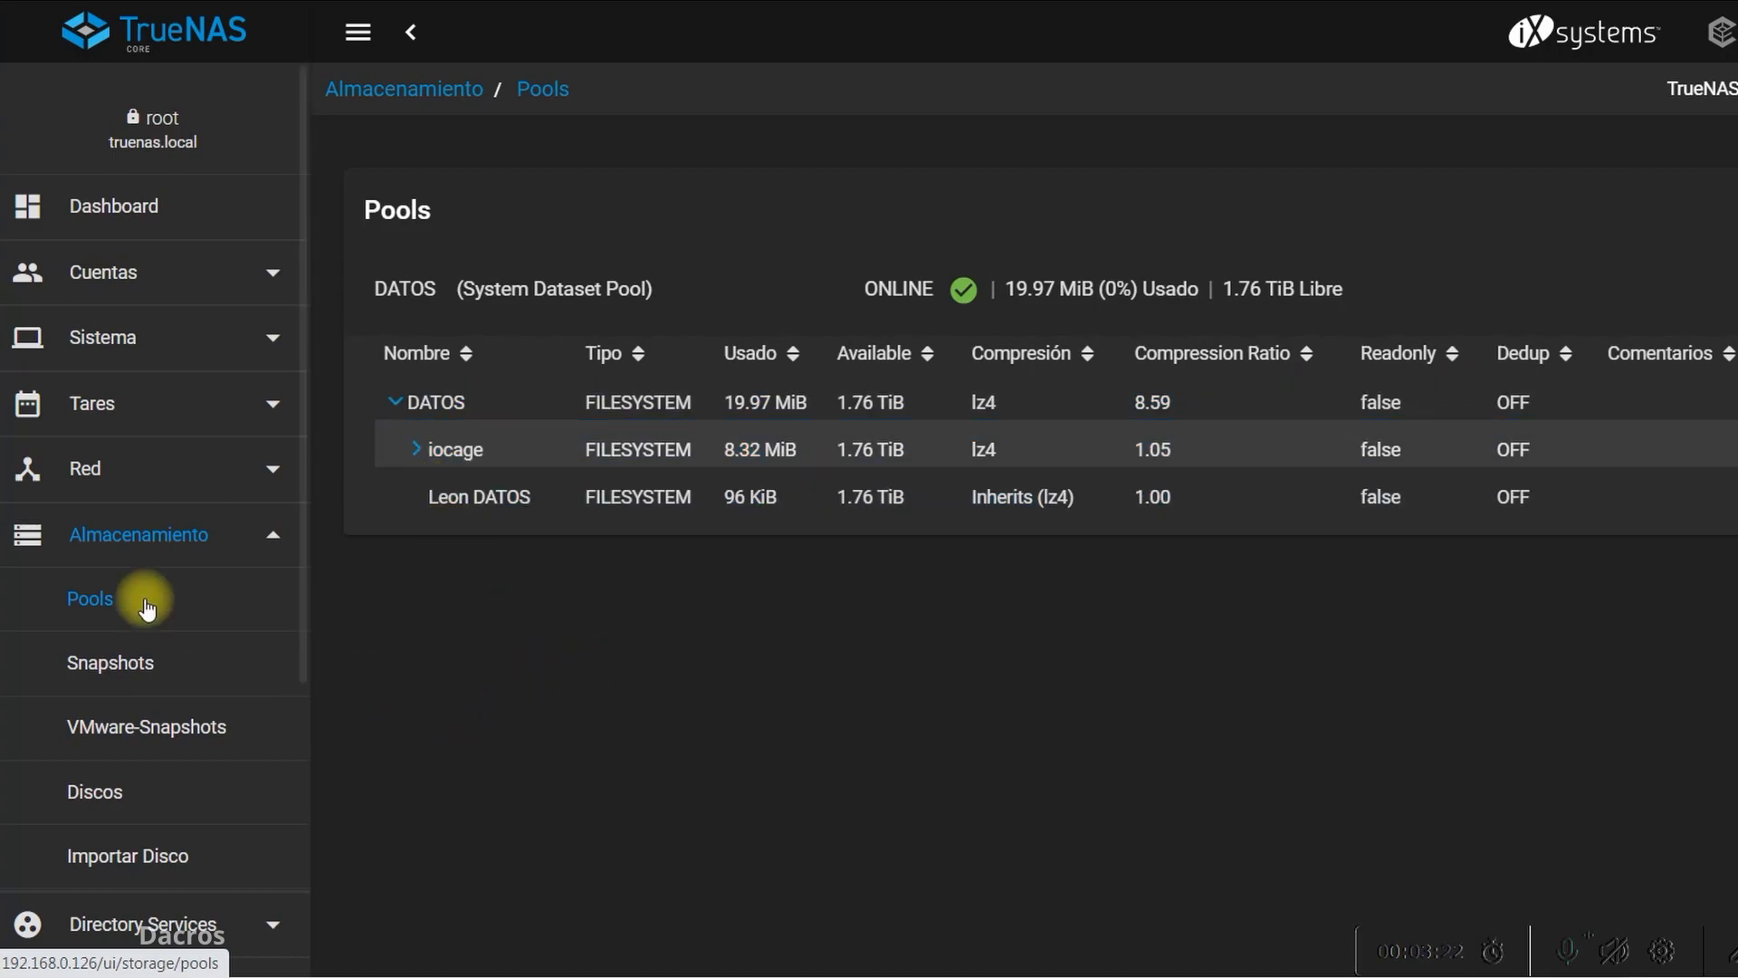
Select Nextcloud in the plugin collection and open its installation form
scroll(144, 588, down, 3)
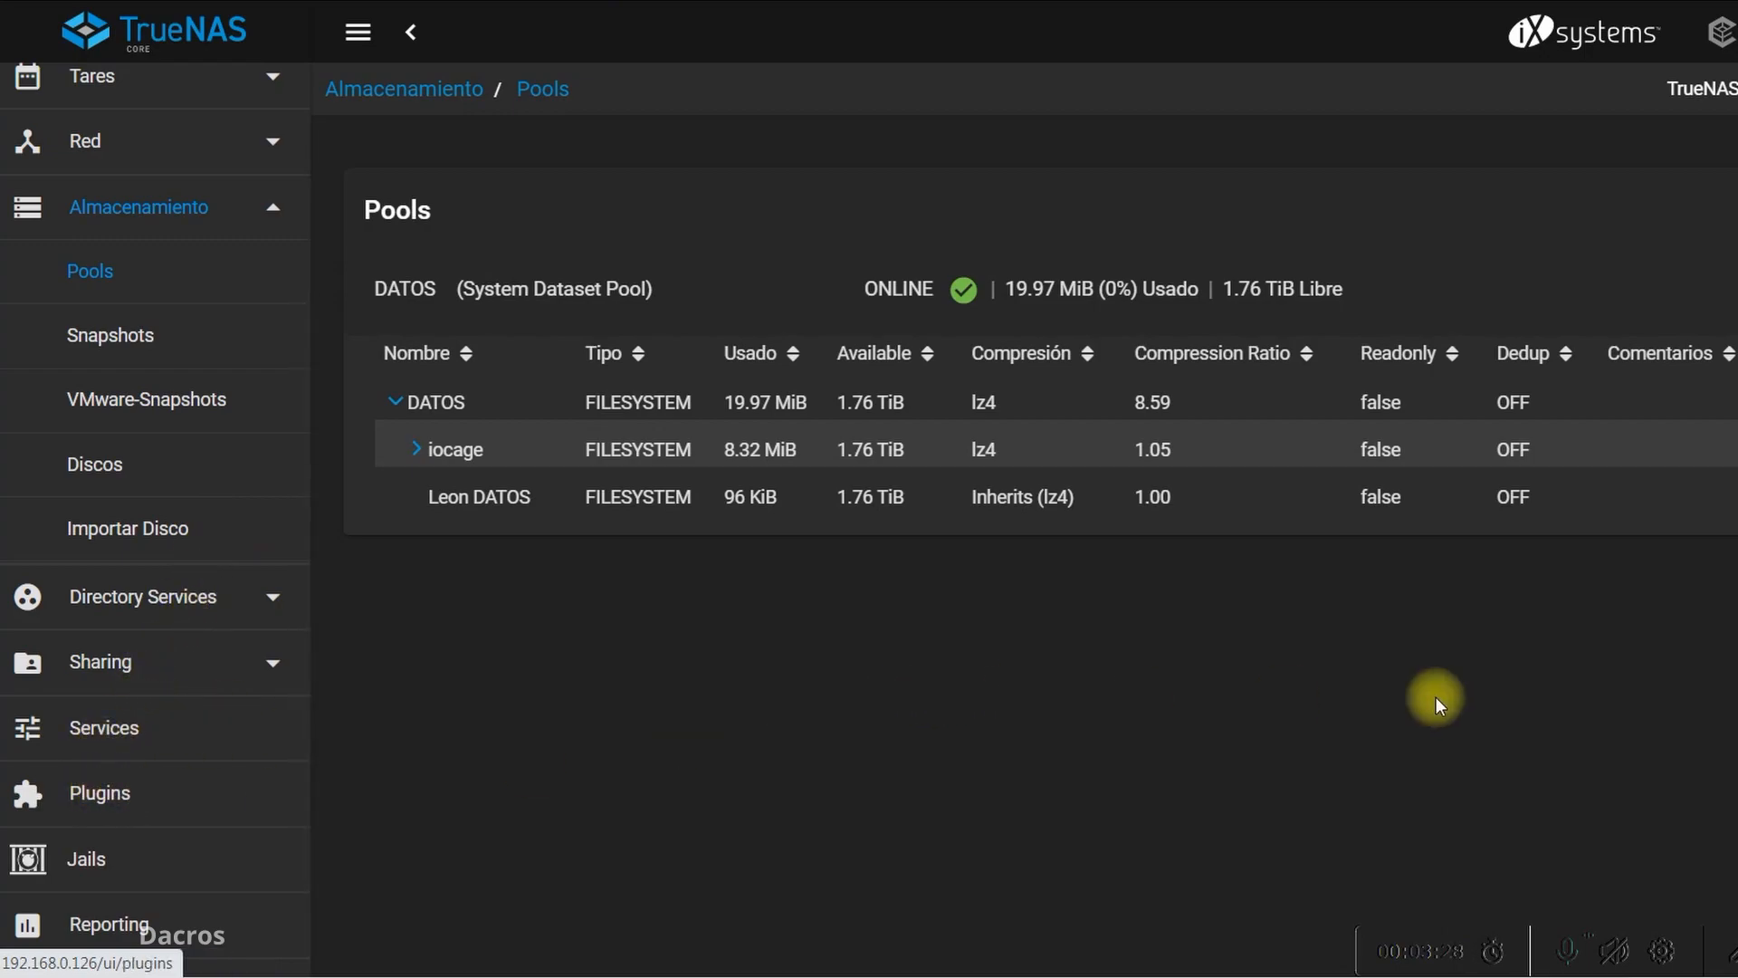
click(129, 804)
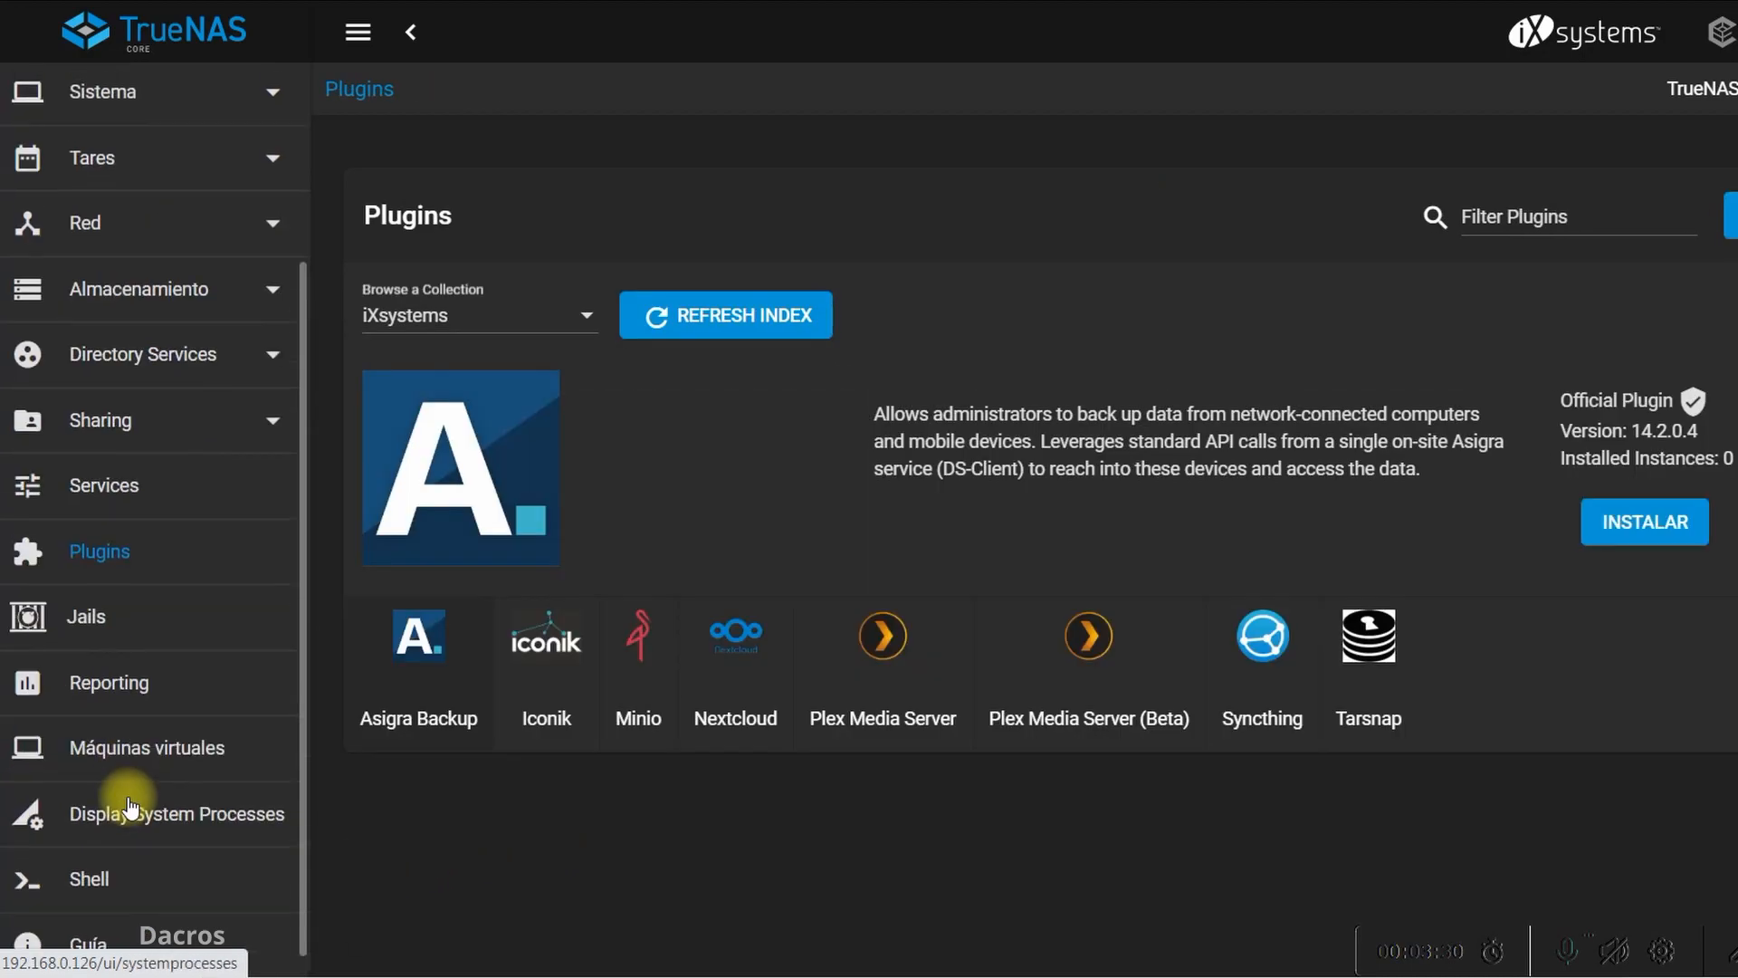
click(736, 643)
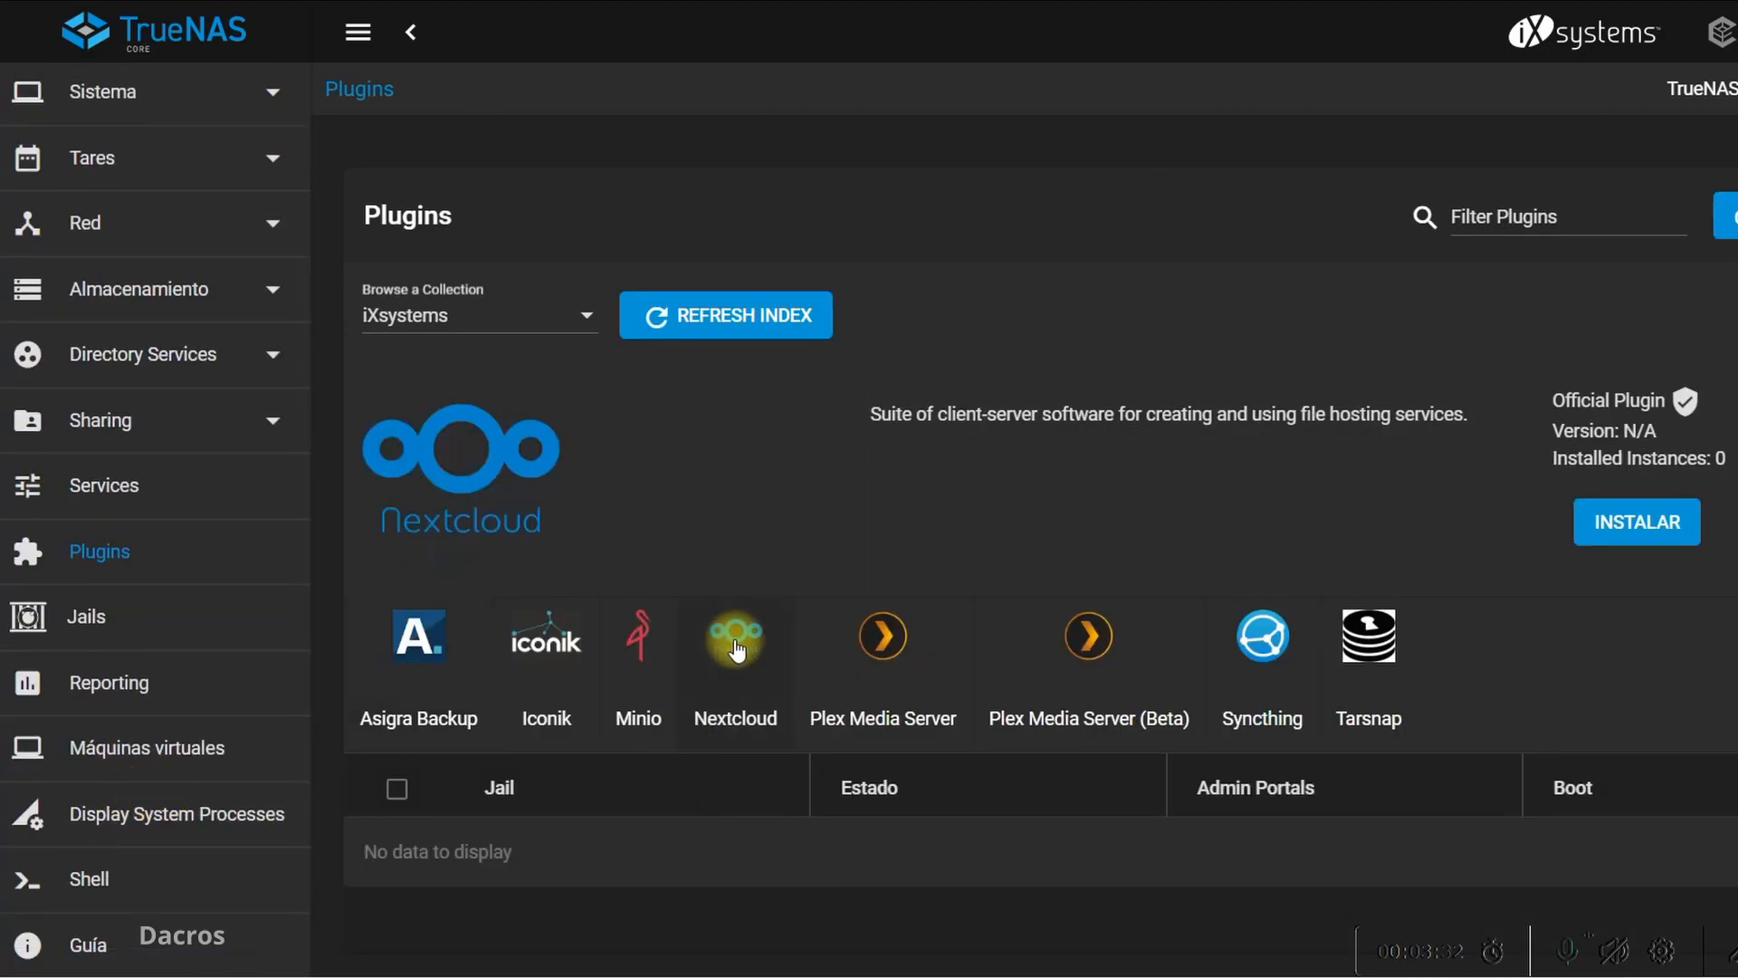
click(1640, 532)
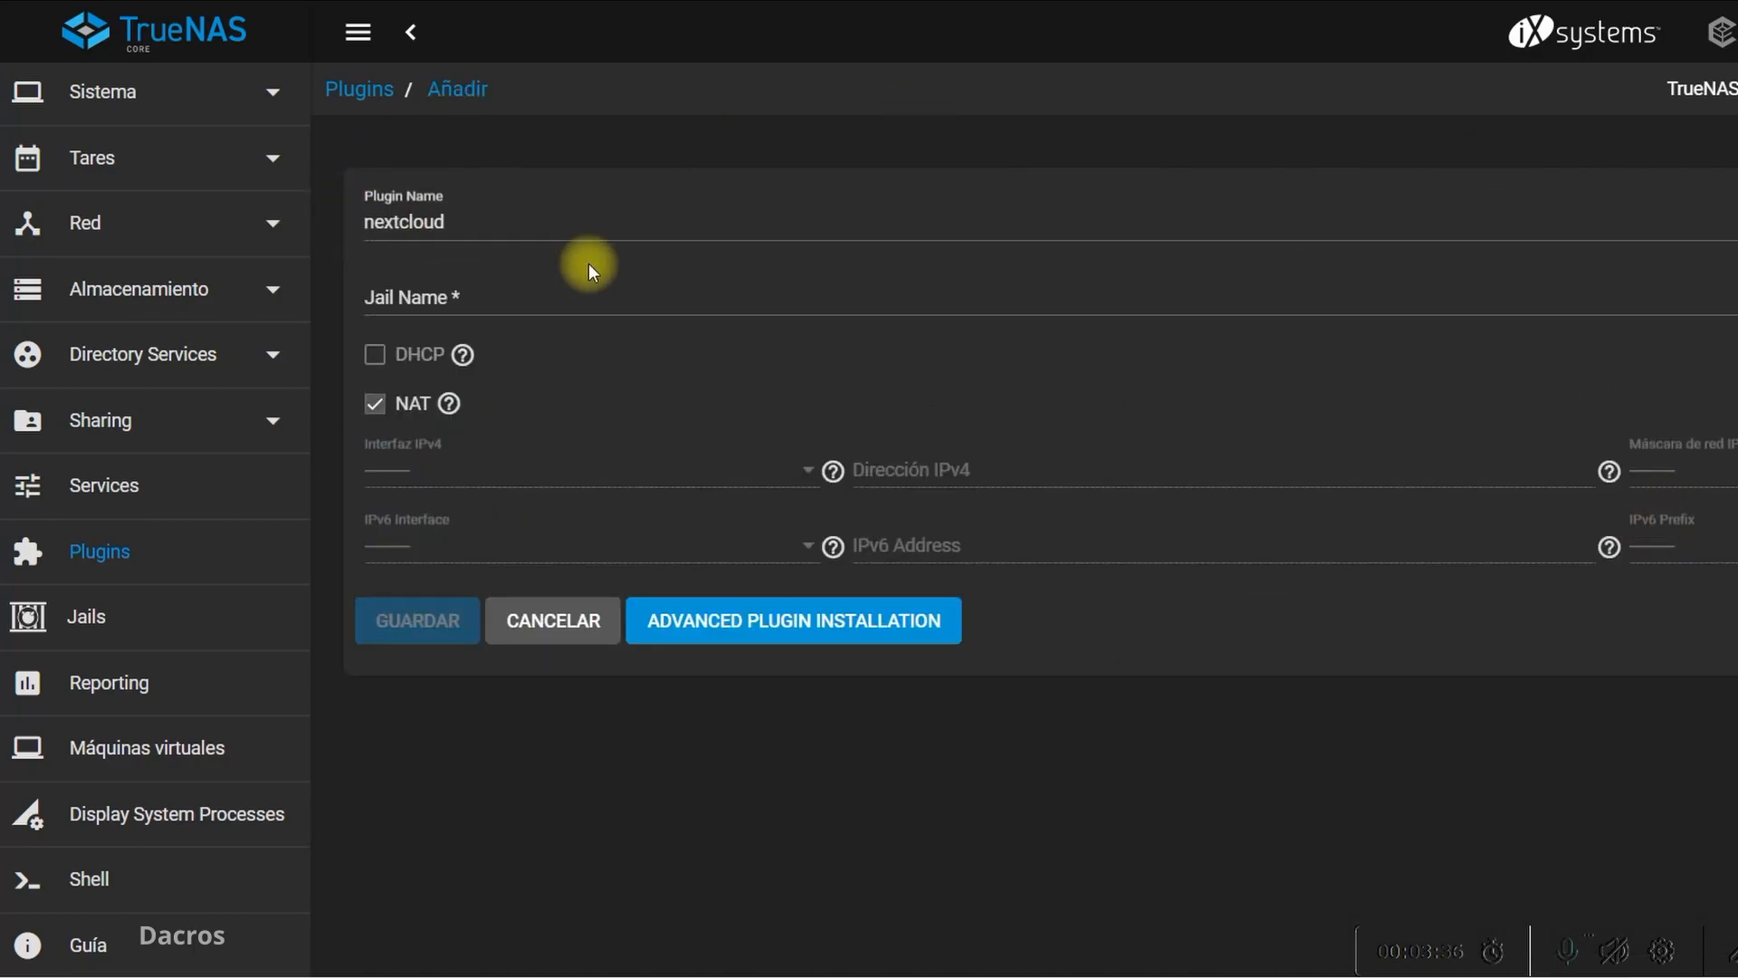
Copy the plugin name nextcloud into the jail name and save the form to start the installation
drag(445, 222, 304, 226)
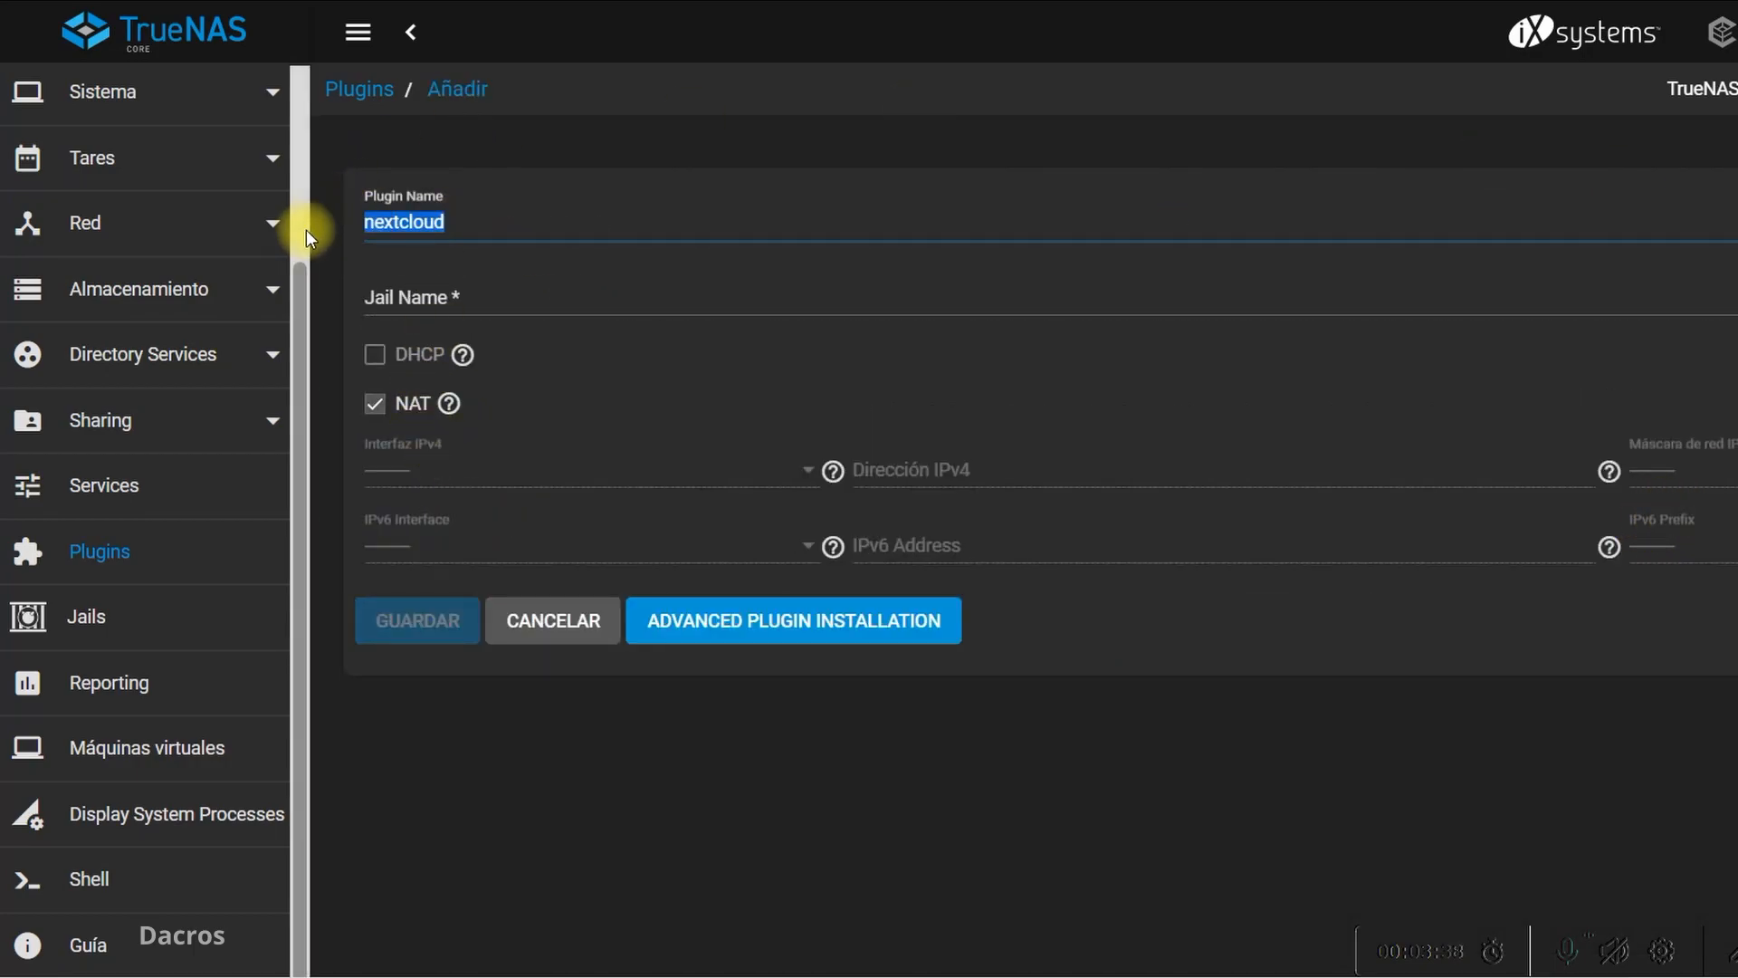
right_click(437, 221)
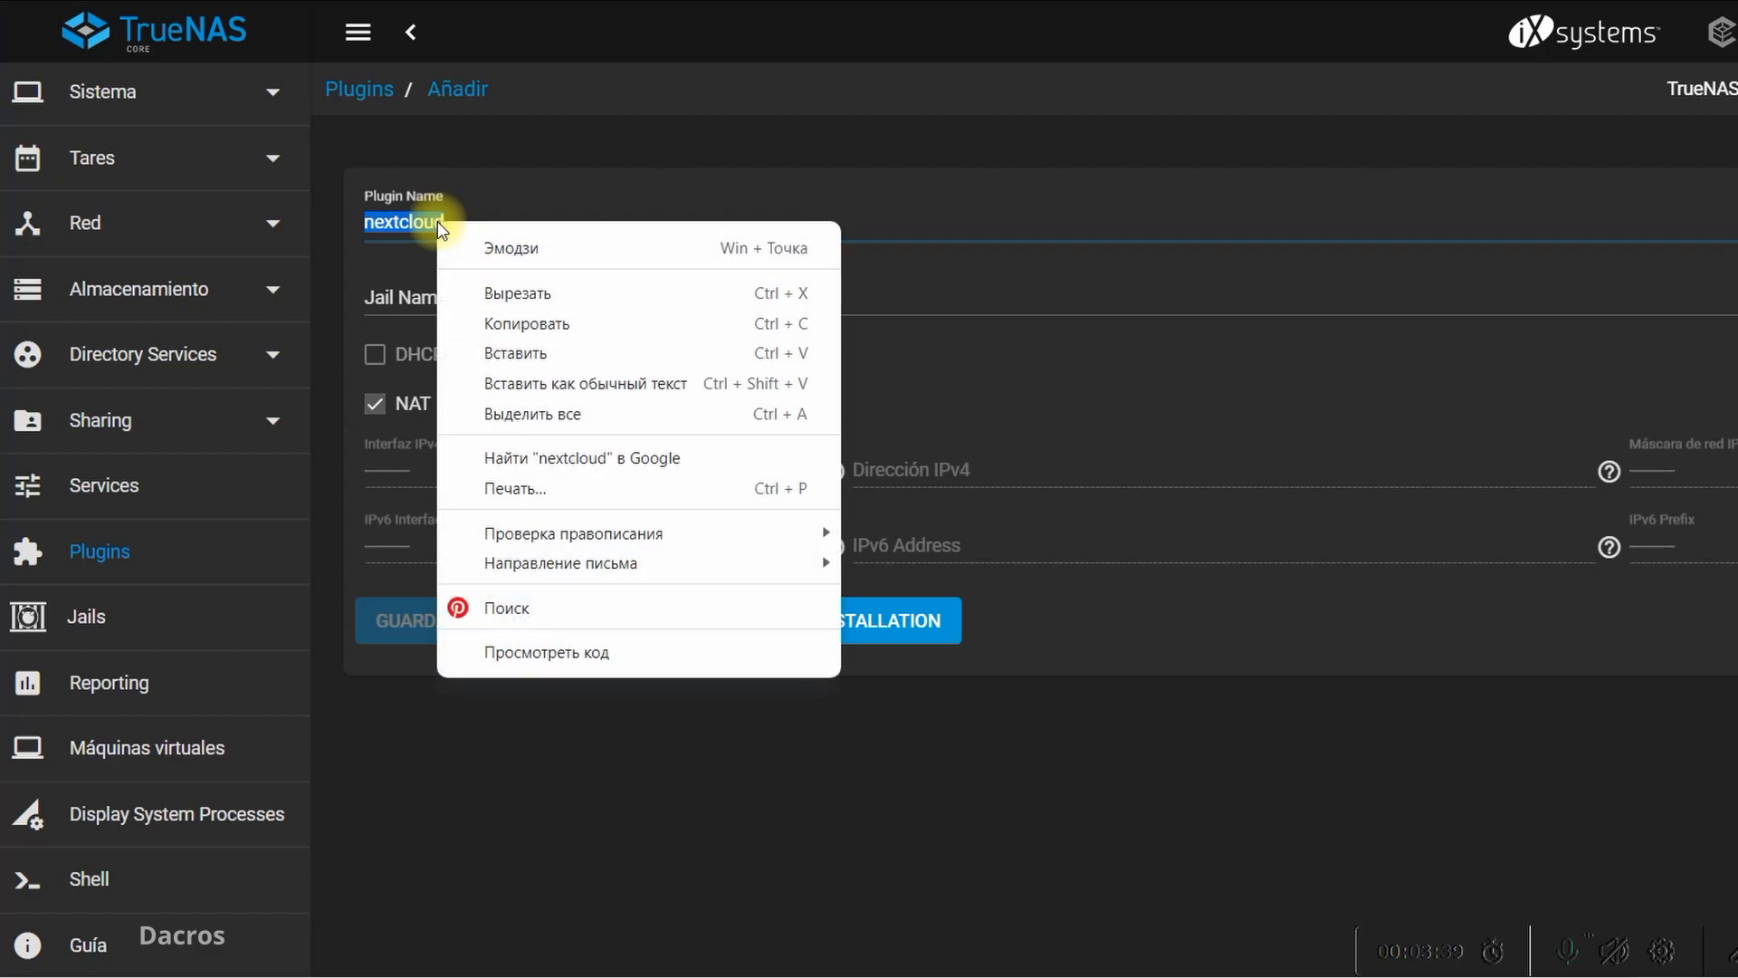
click(505, 313)
click(447, 294)
right_click(452, 297)
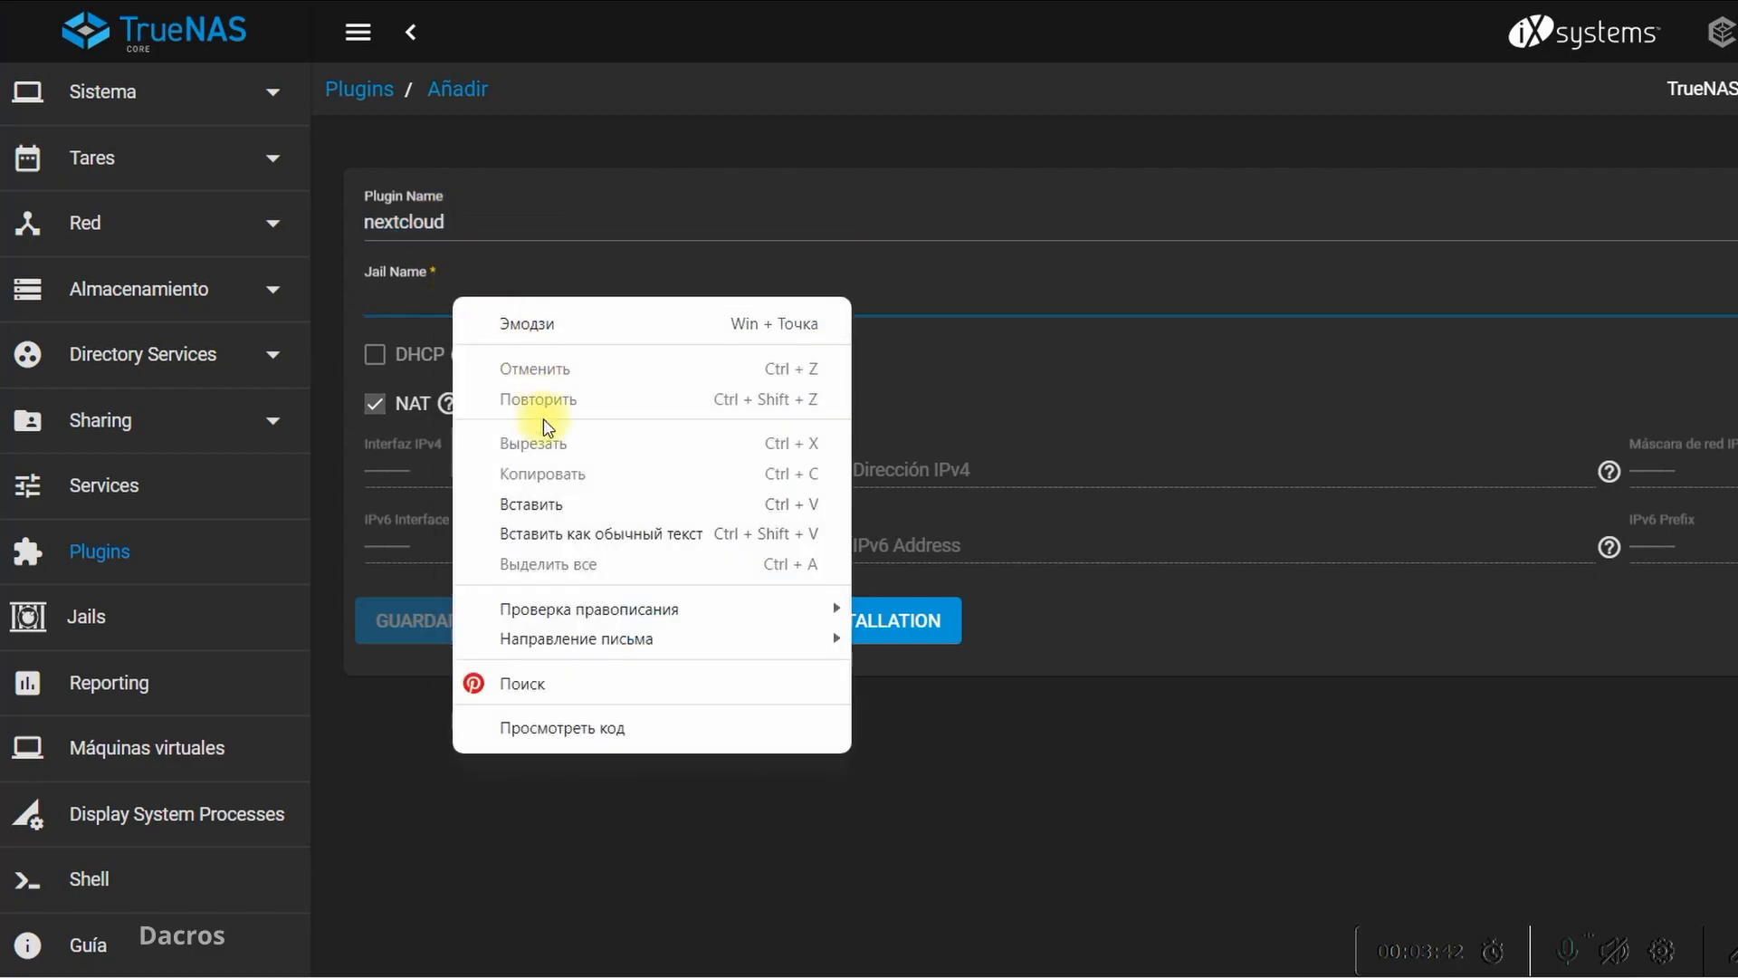
click(544, 501)
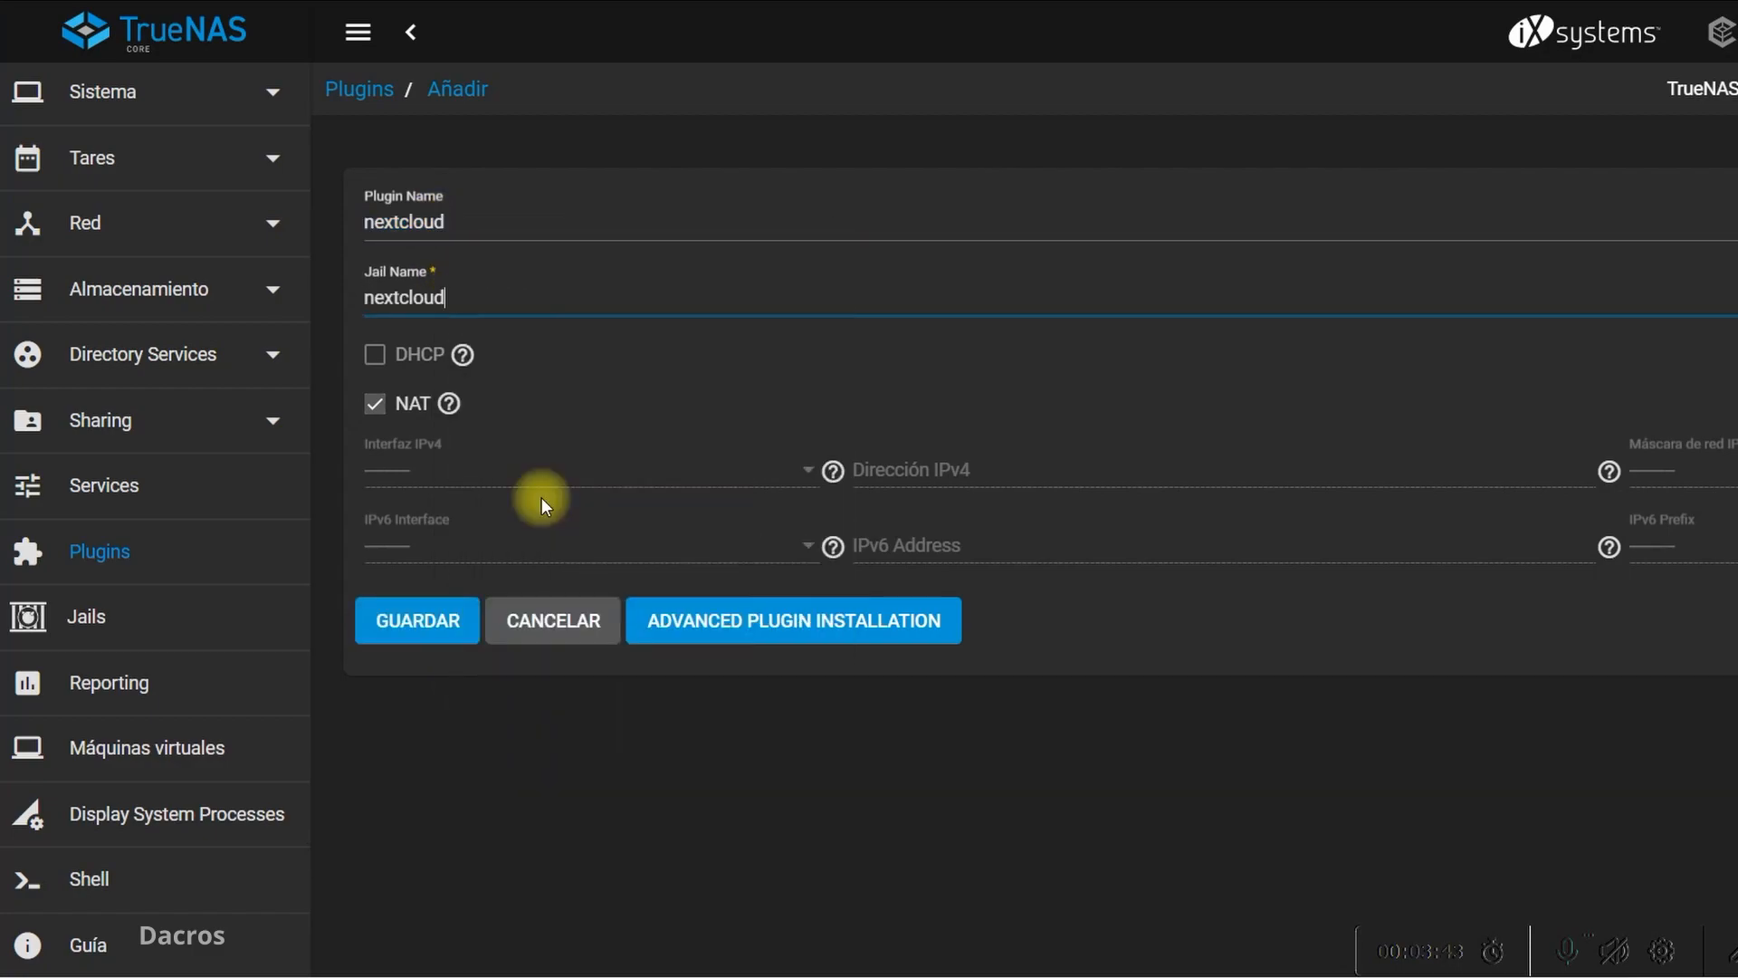
click(437, 626)
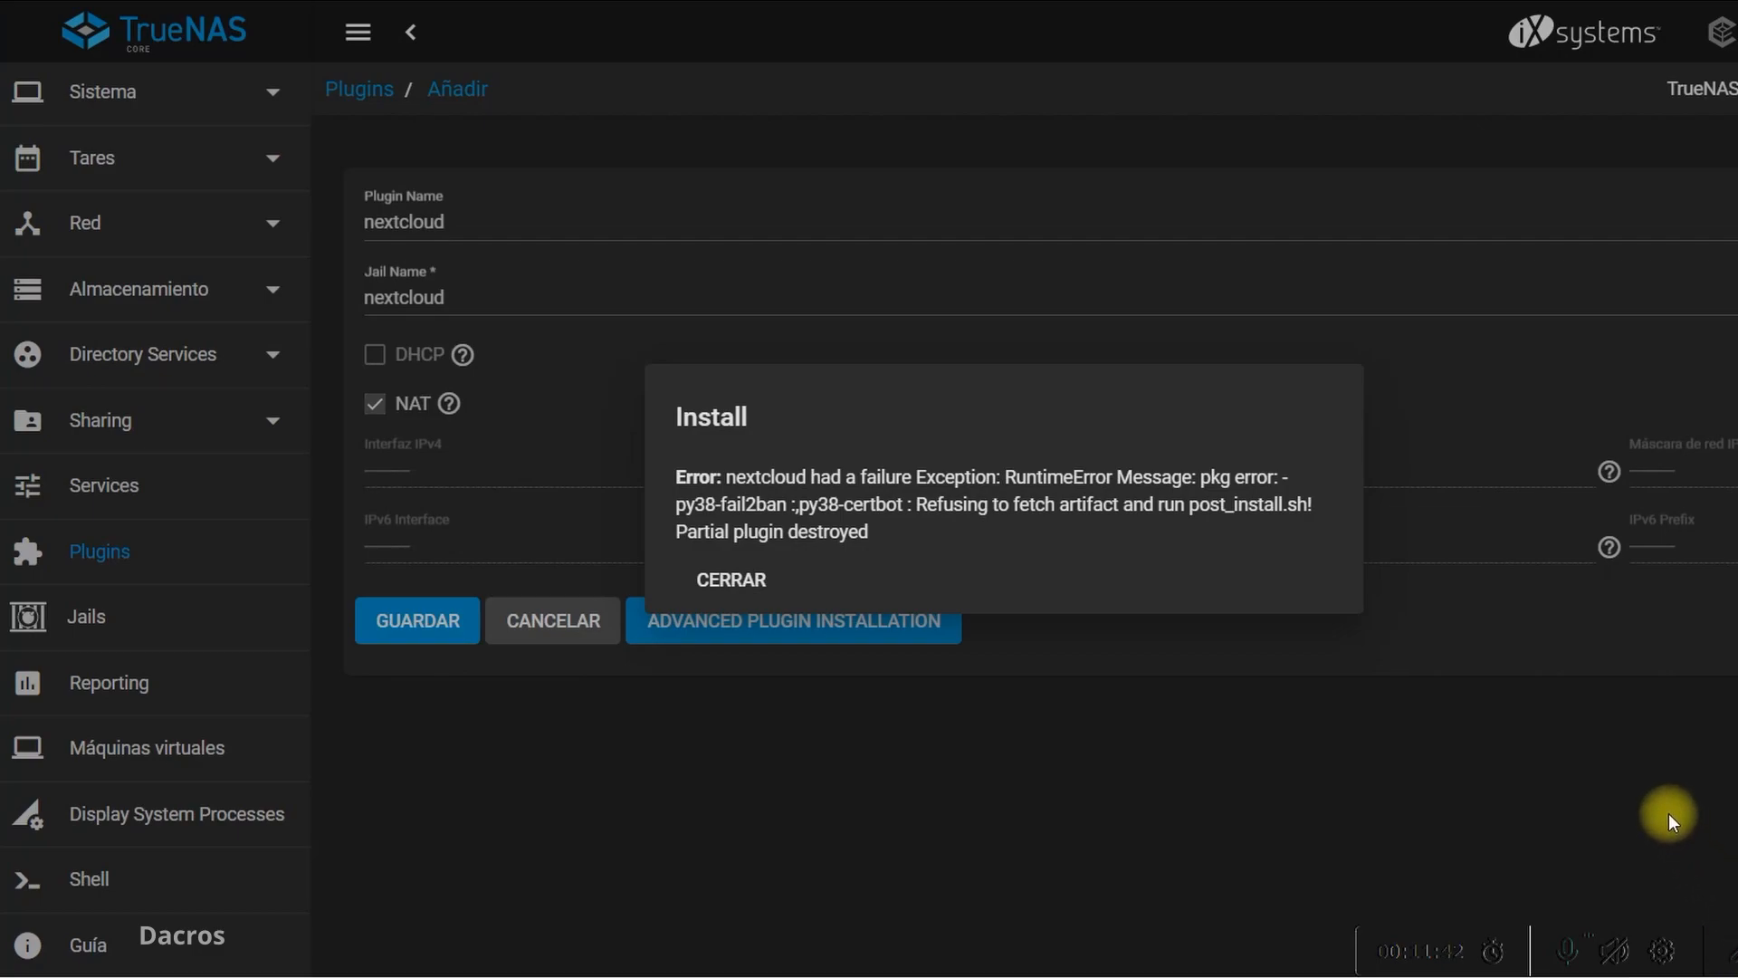
Switch to the Word document and paste the installation error text below the numbered instructions, keeping its source formatting
mouse_move(1028, 292)
mouse_down()
mouse_move(670, 344)
mouse_move(600, 621)
mouse_move(1390, 707)
mouse_move(1393, 332)
mouse_move(982, 309)
mouse_up()
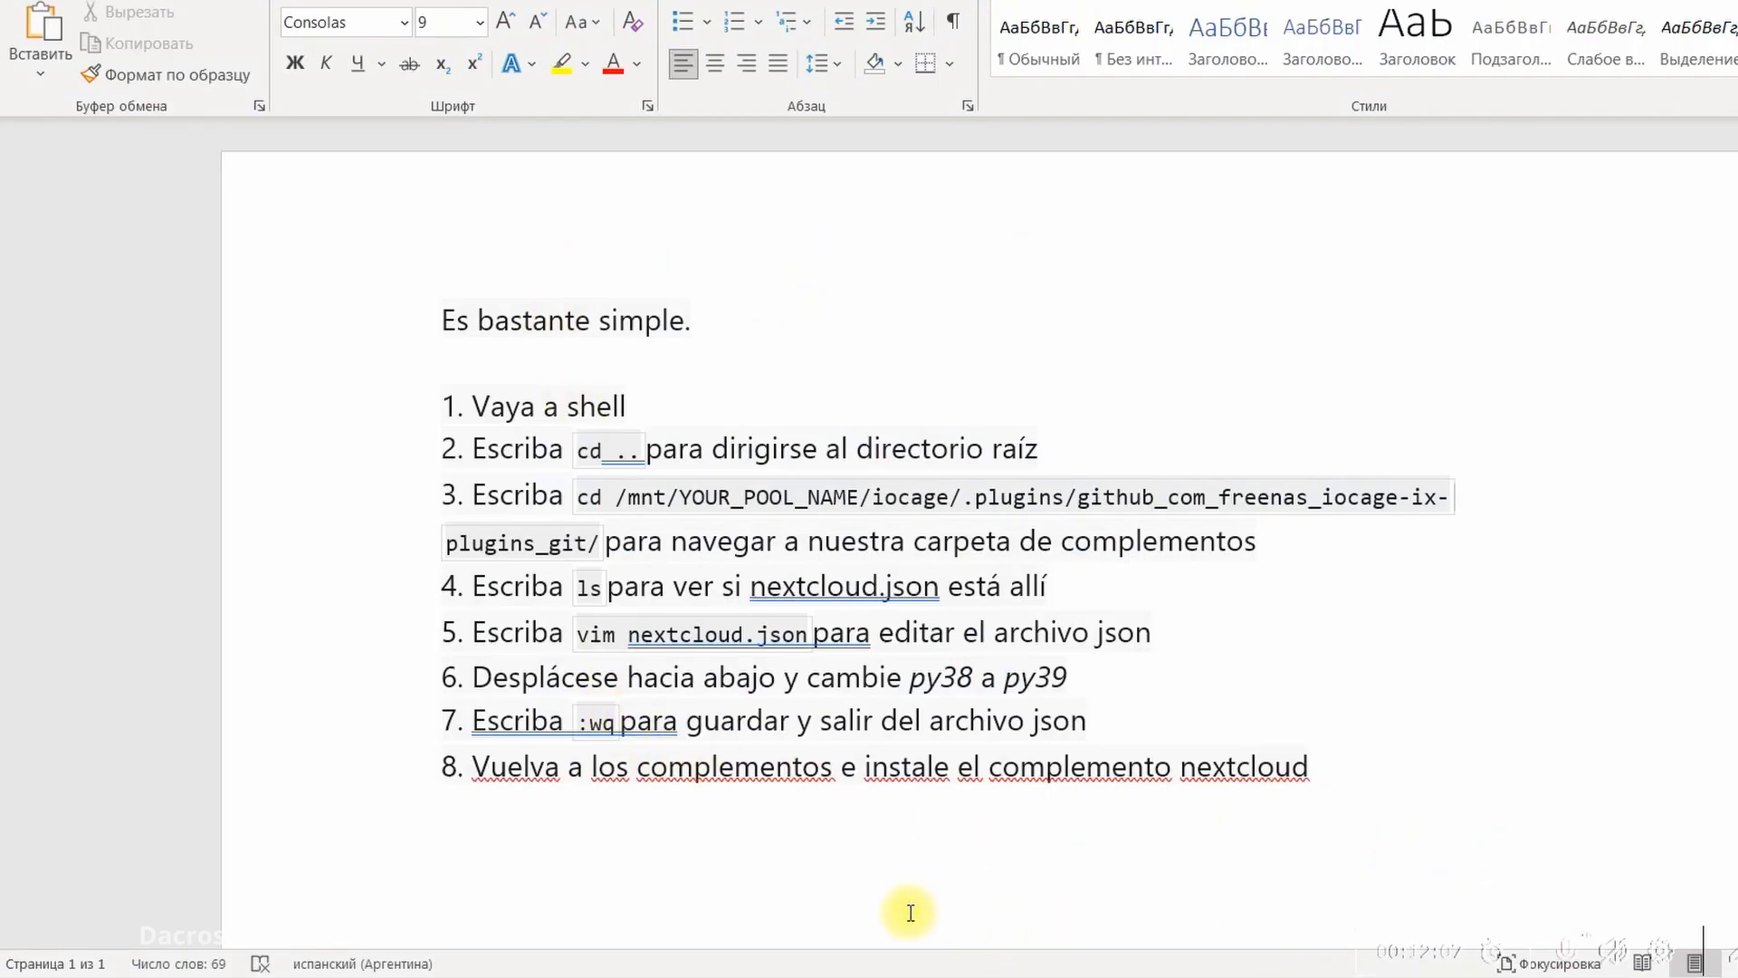
click(910, 912)
key(alt+shift)
key(Return)
key(Return)
key(Return)
key(Return)
key(Return)
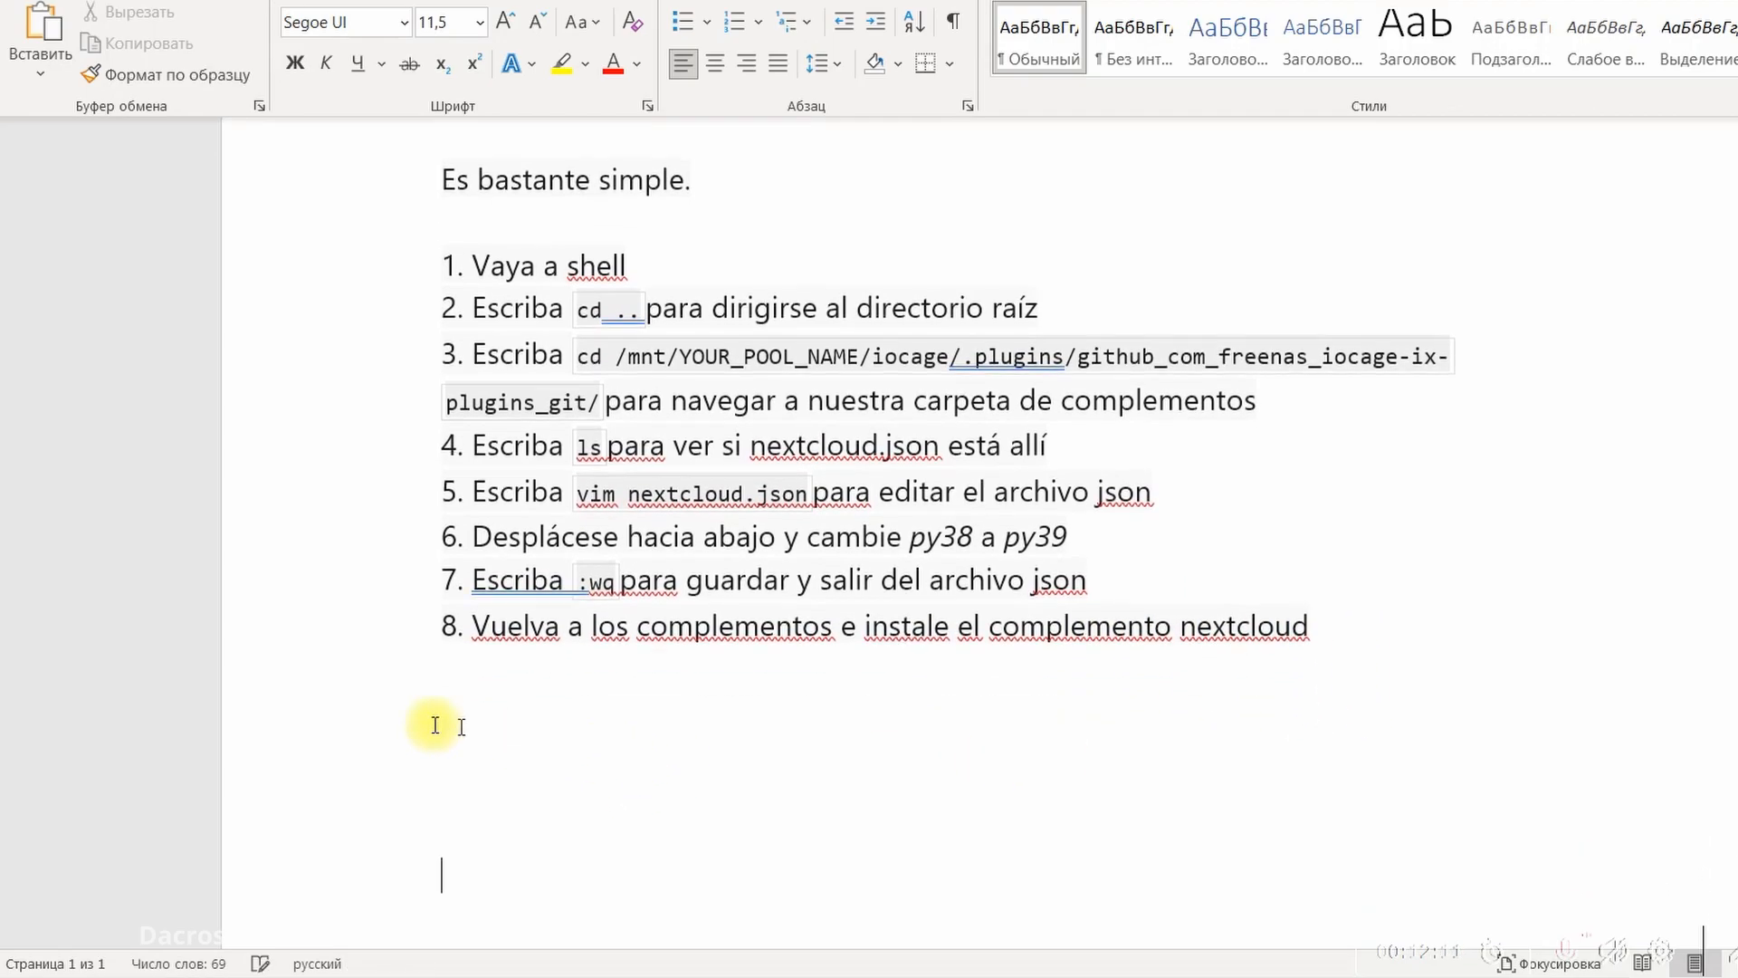
right_click(520, 880)
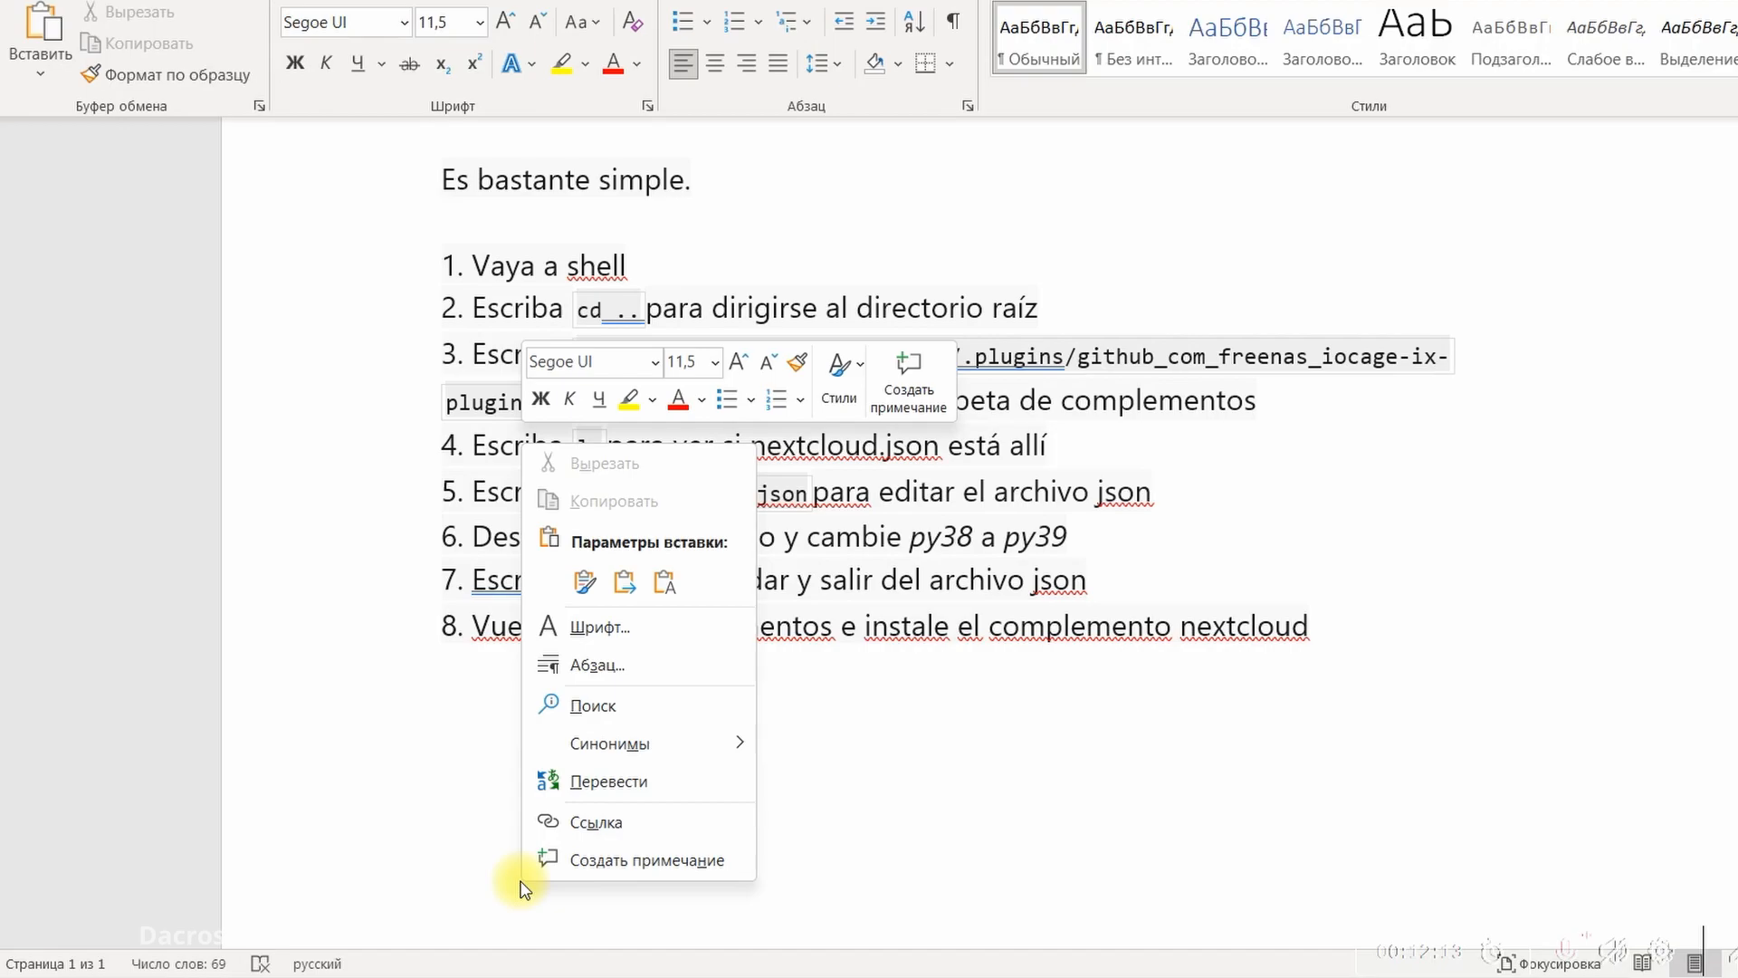
click(581, 582)
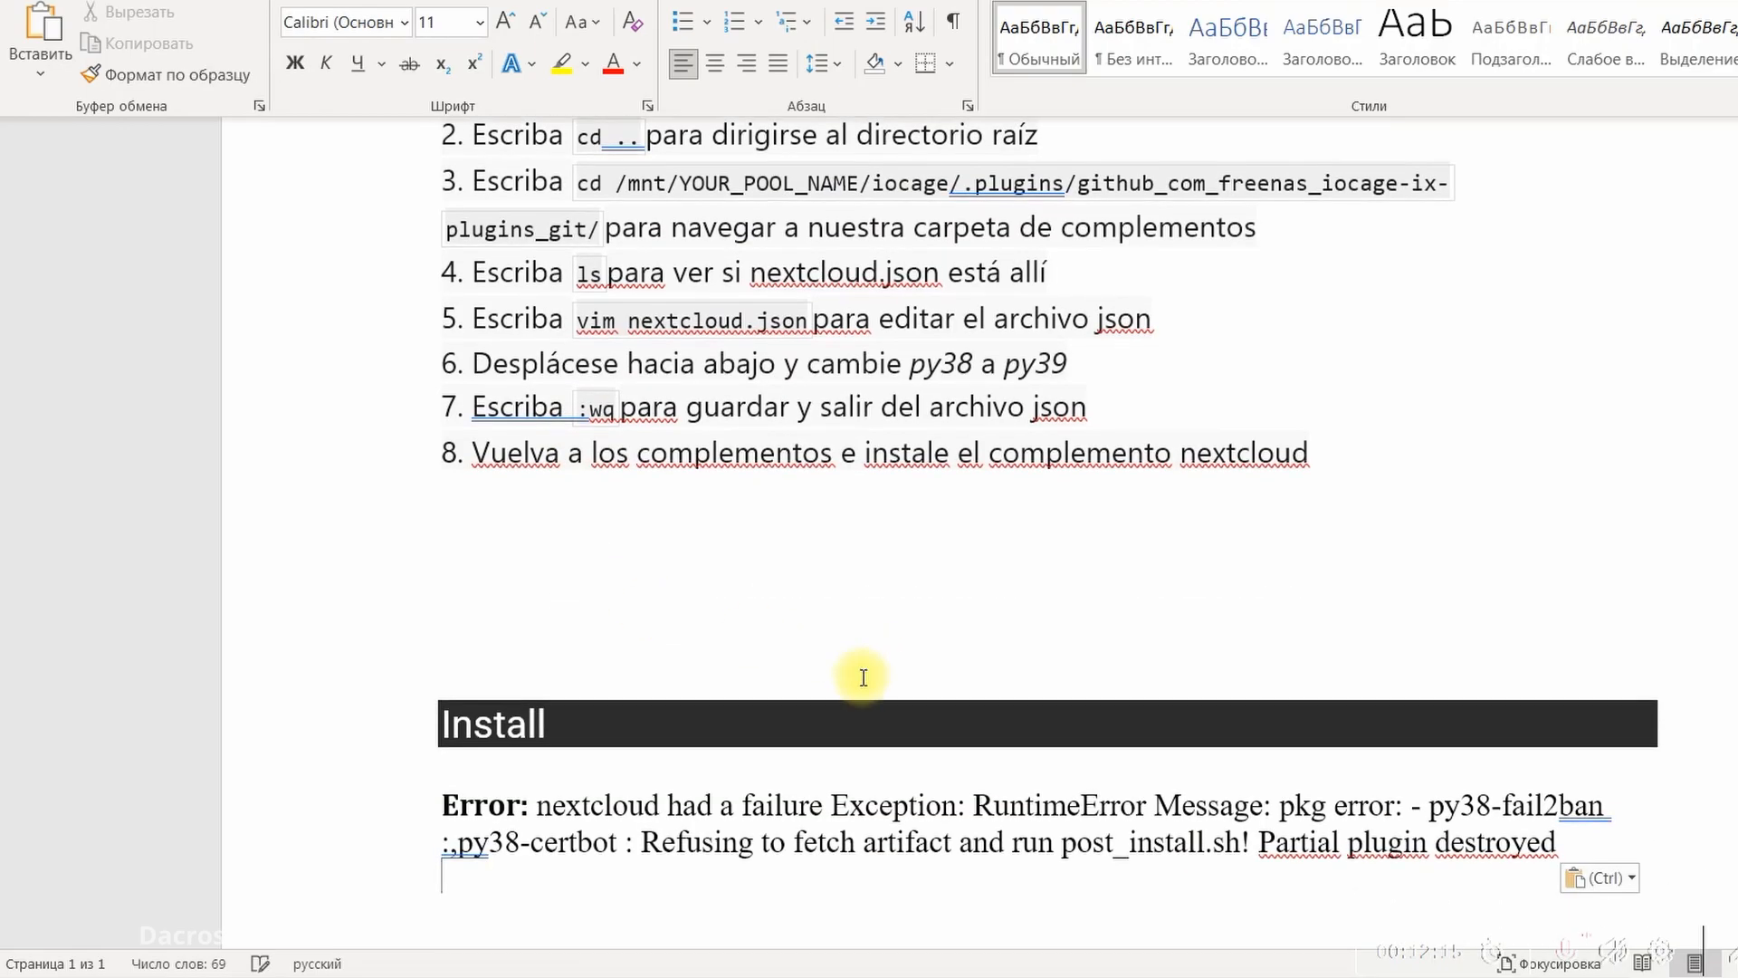
scroll(864, 677, down, 2)
scroll(1035, 797, up, 5)
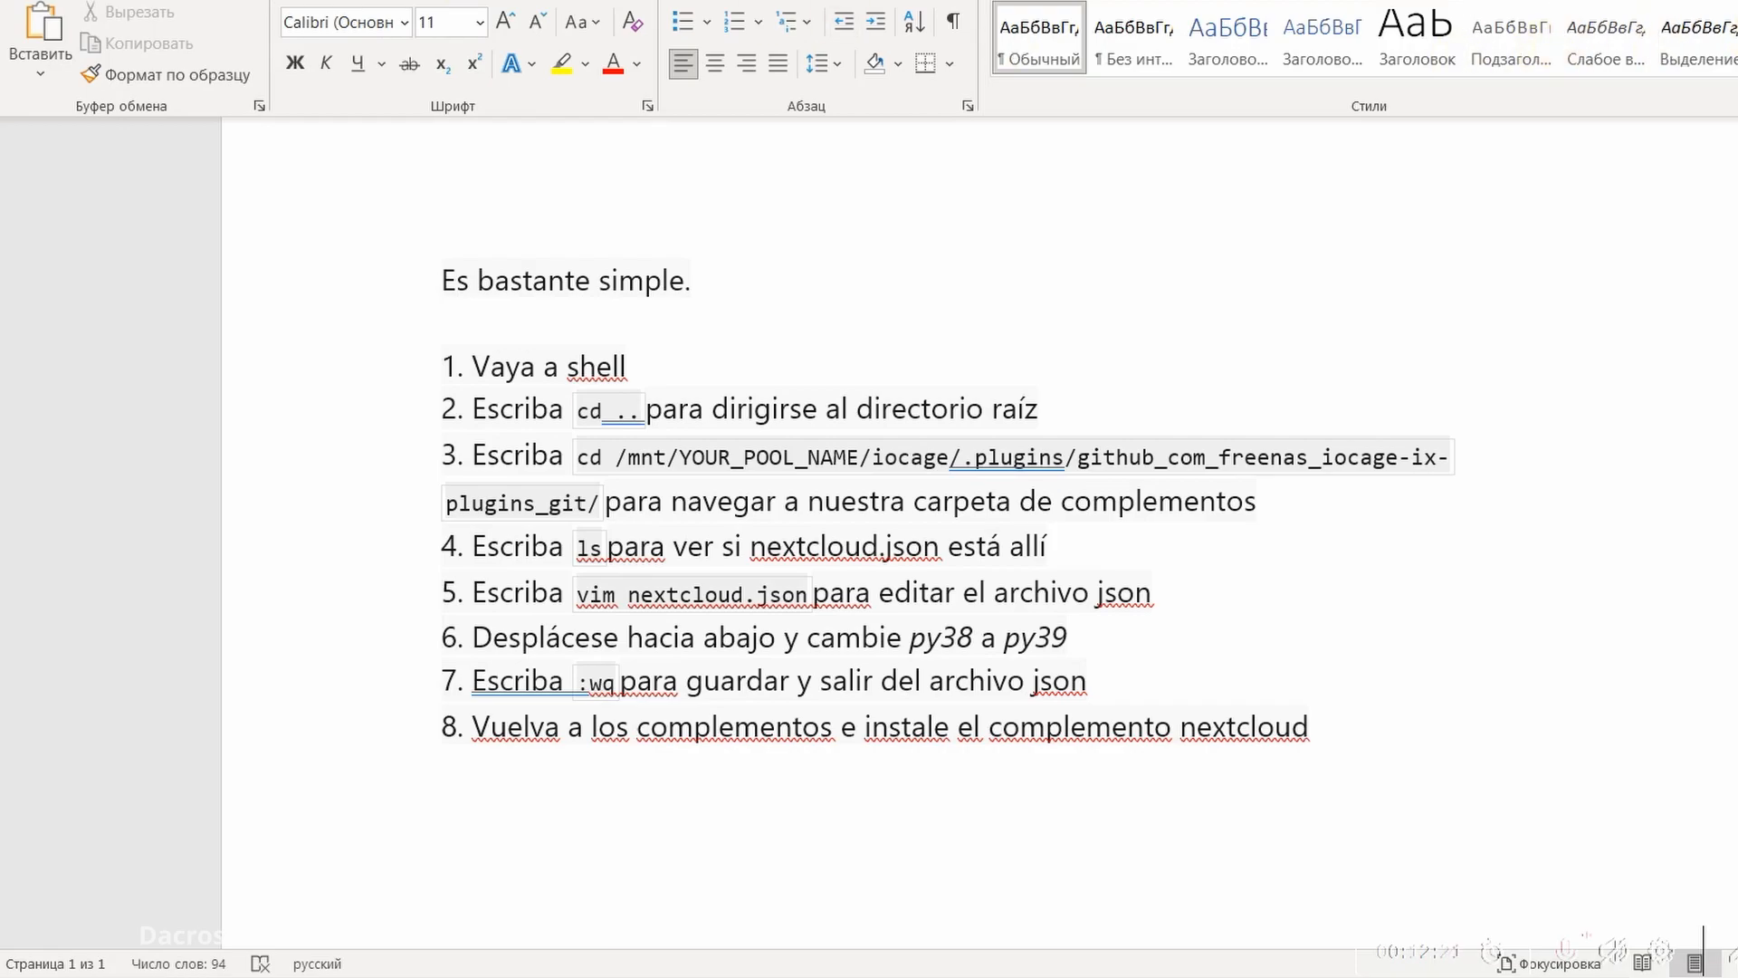
Return to TrueNAS, dismiss the installation error and open the system shell
click(1736, 2)
click(992, 588)
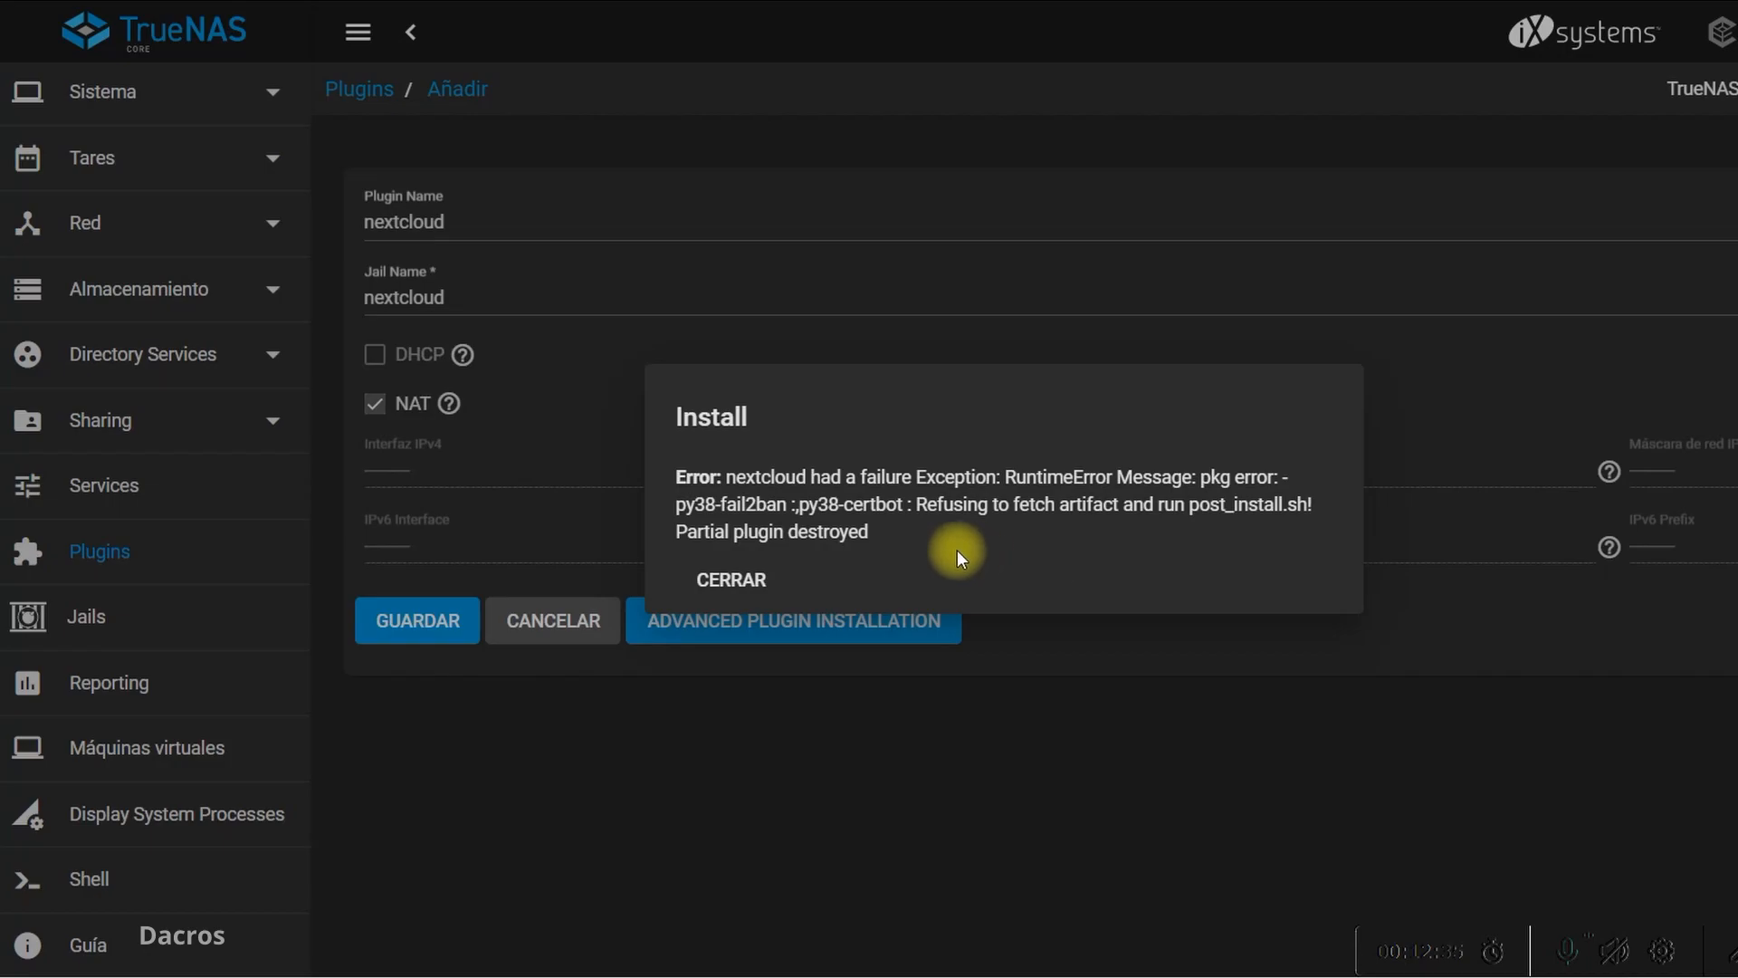
click(765, 584)
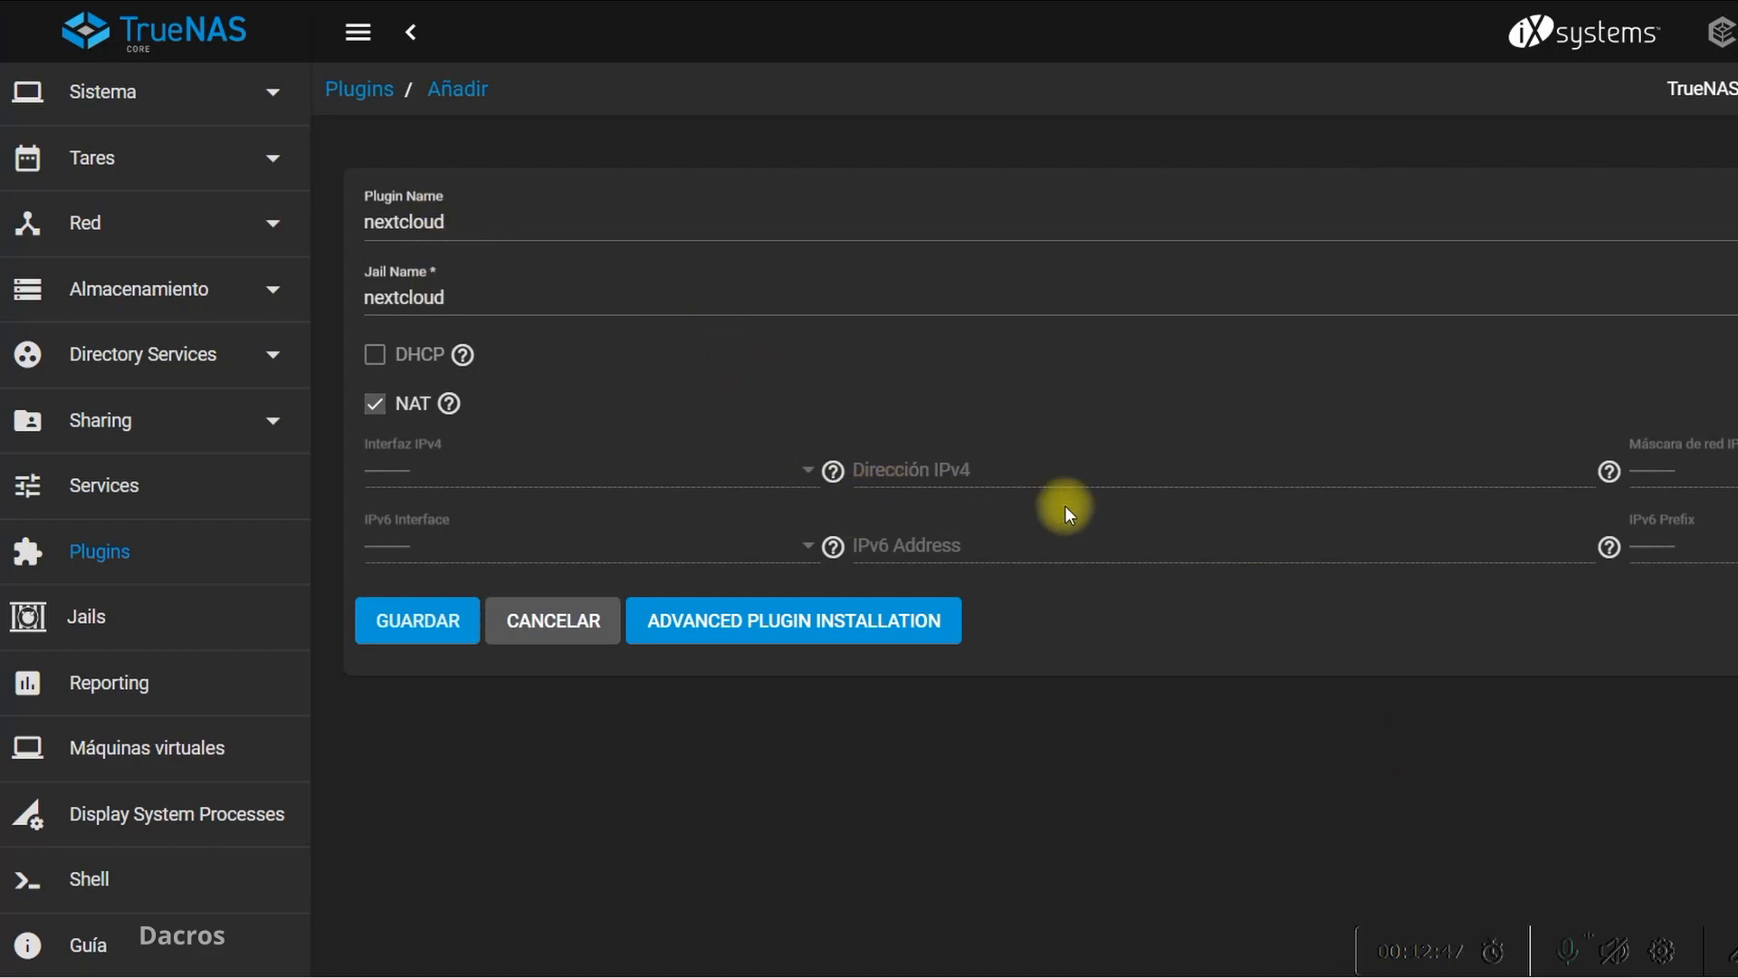
click(98, 882)
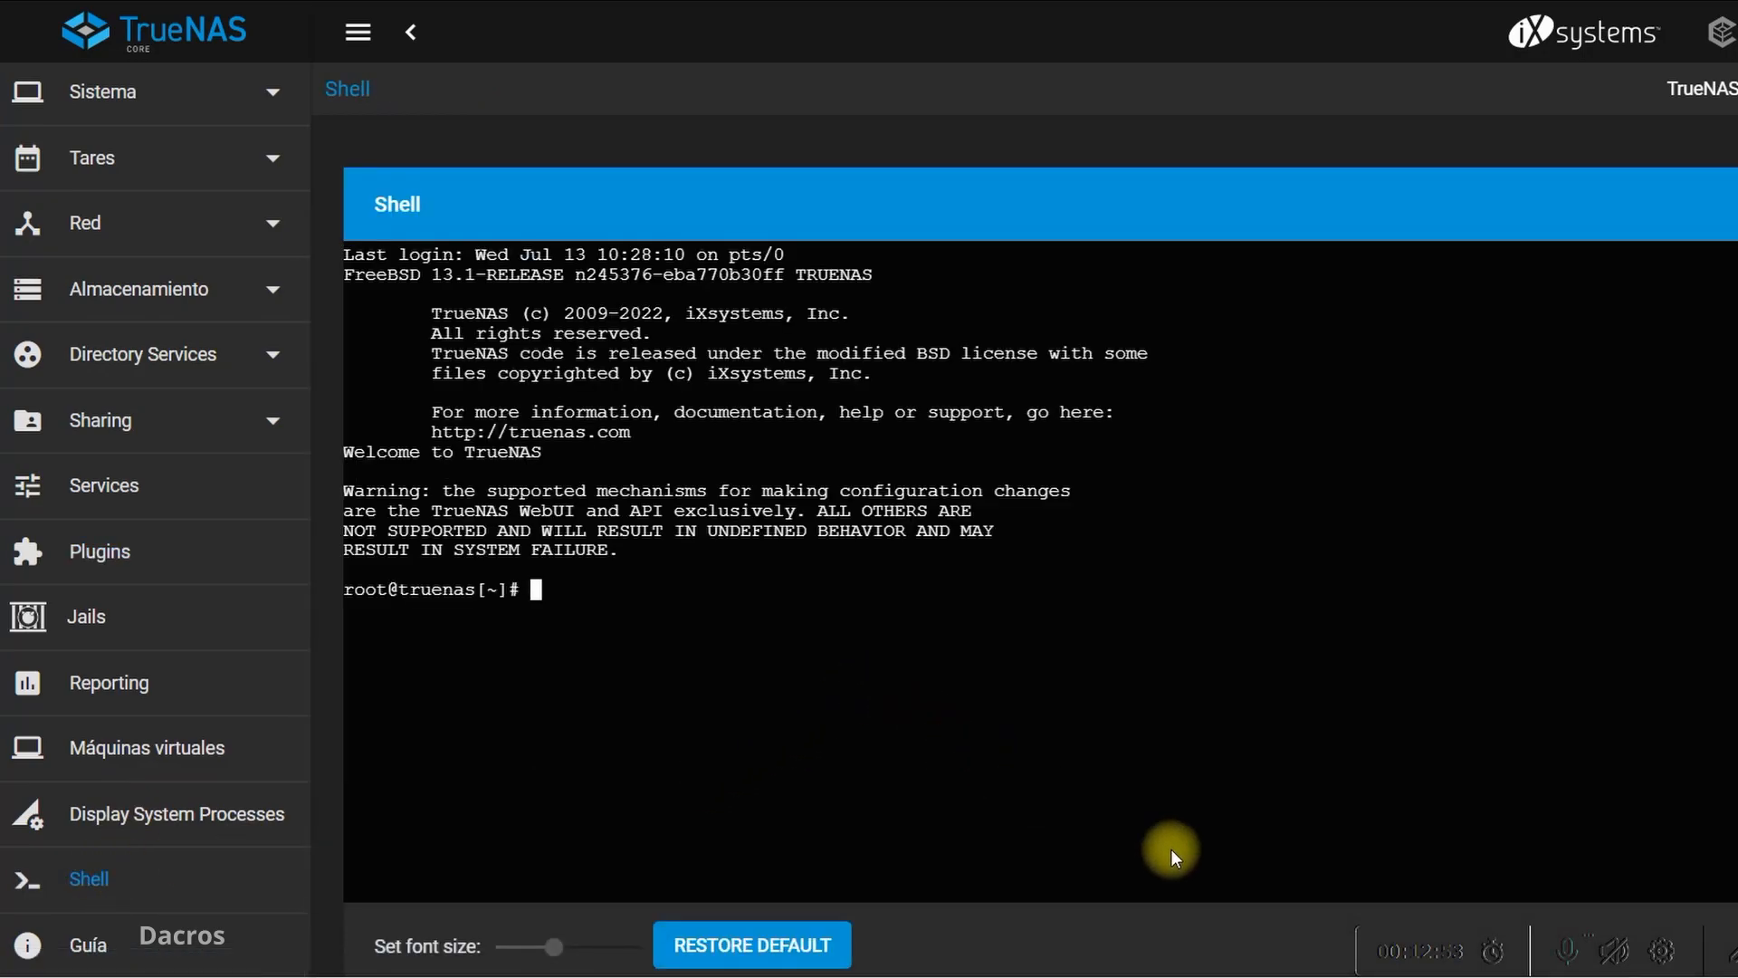
Check the instructions in Word, then run "cd .." in the TrueNAS shell to move to the root directory
mouse_move(1262, 976)
click(1374, 805)
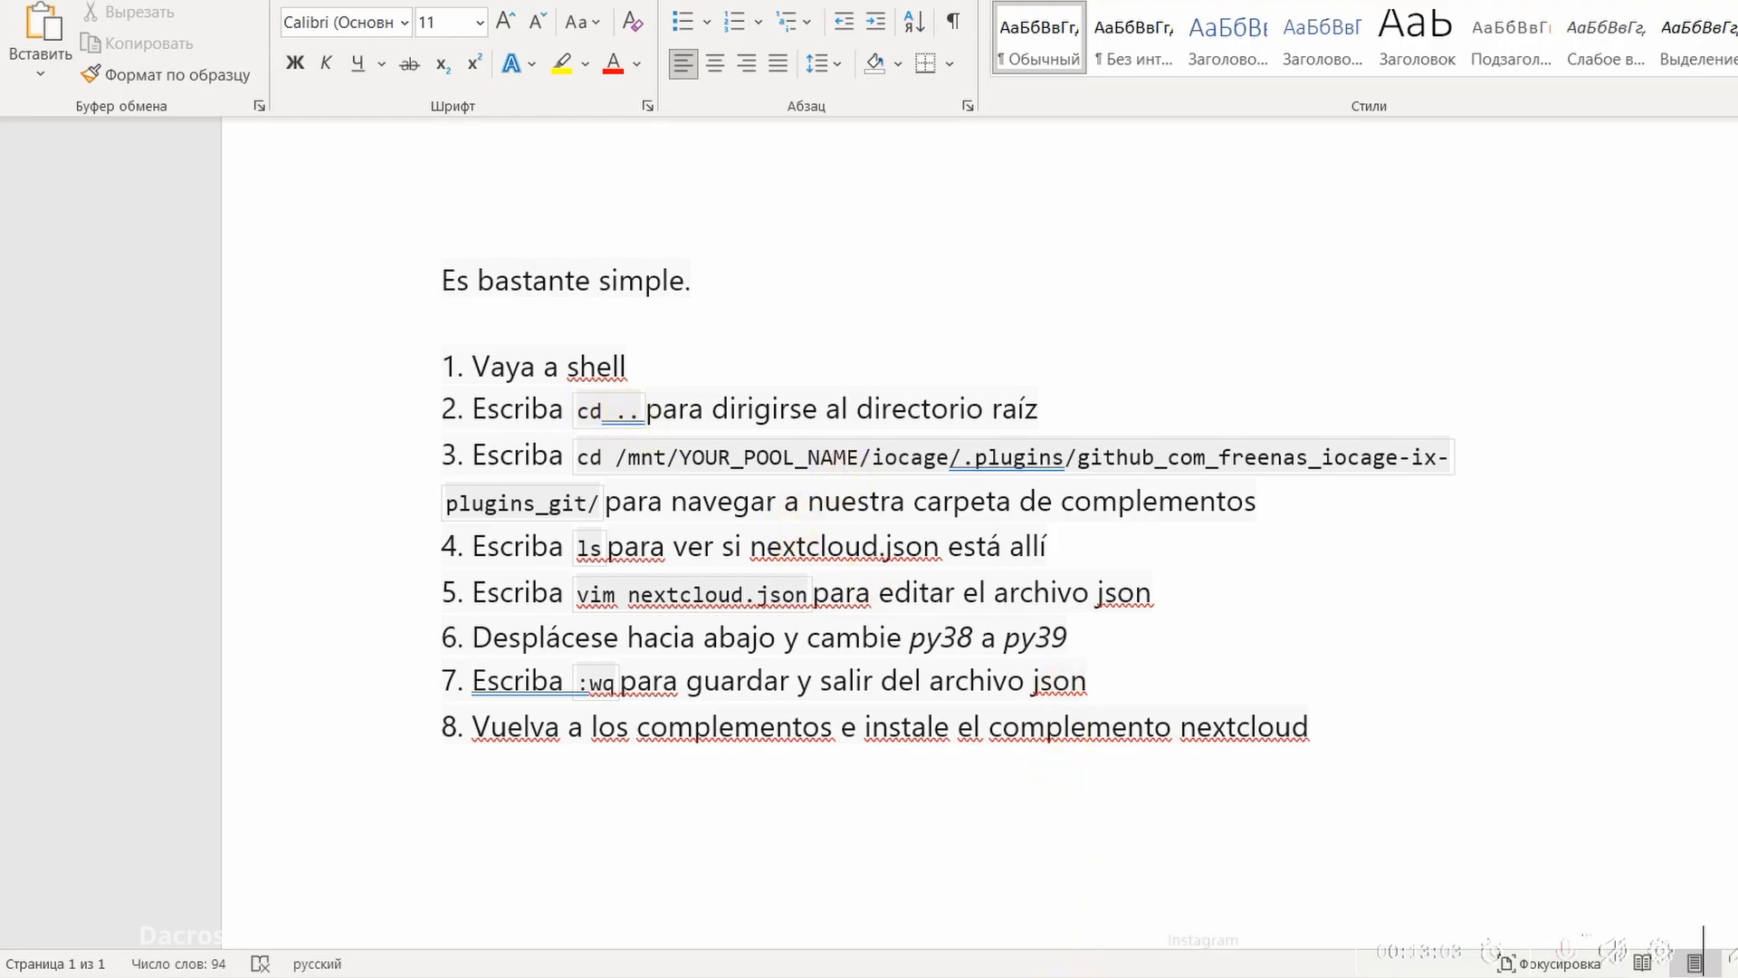
click(1083, 976)
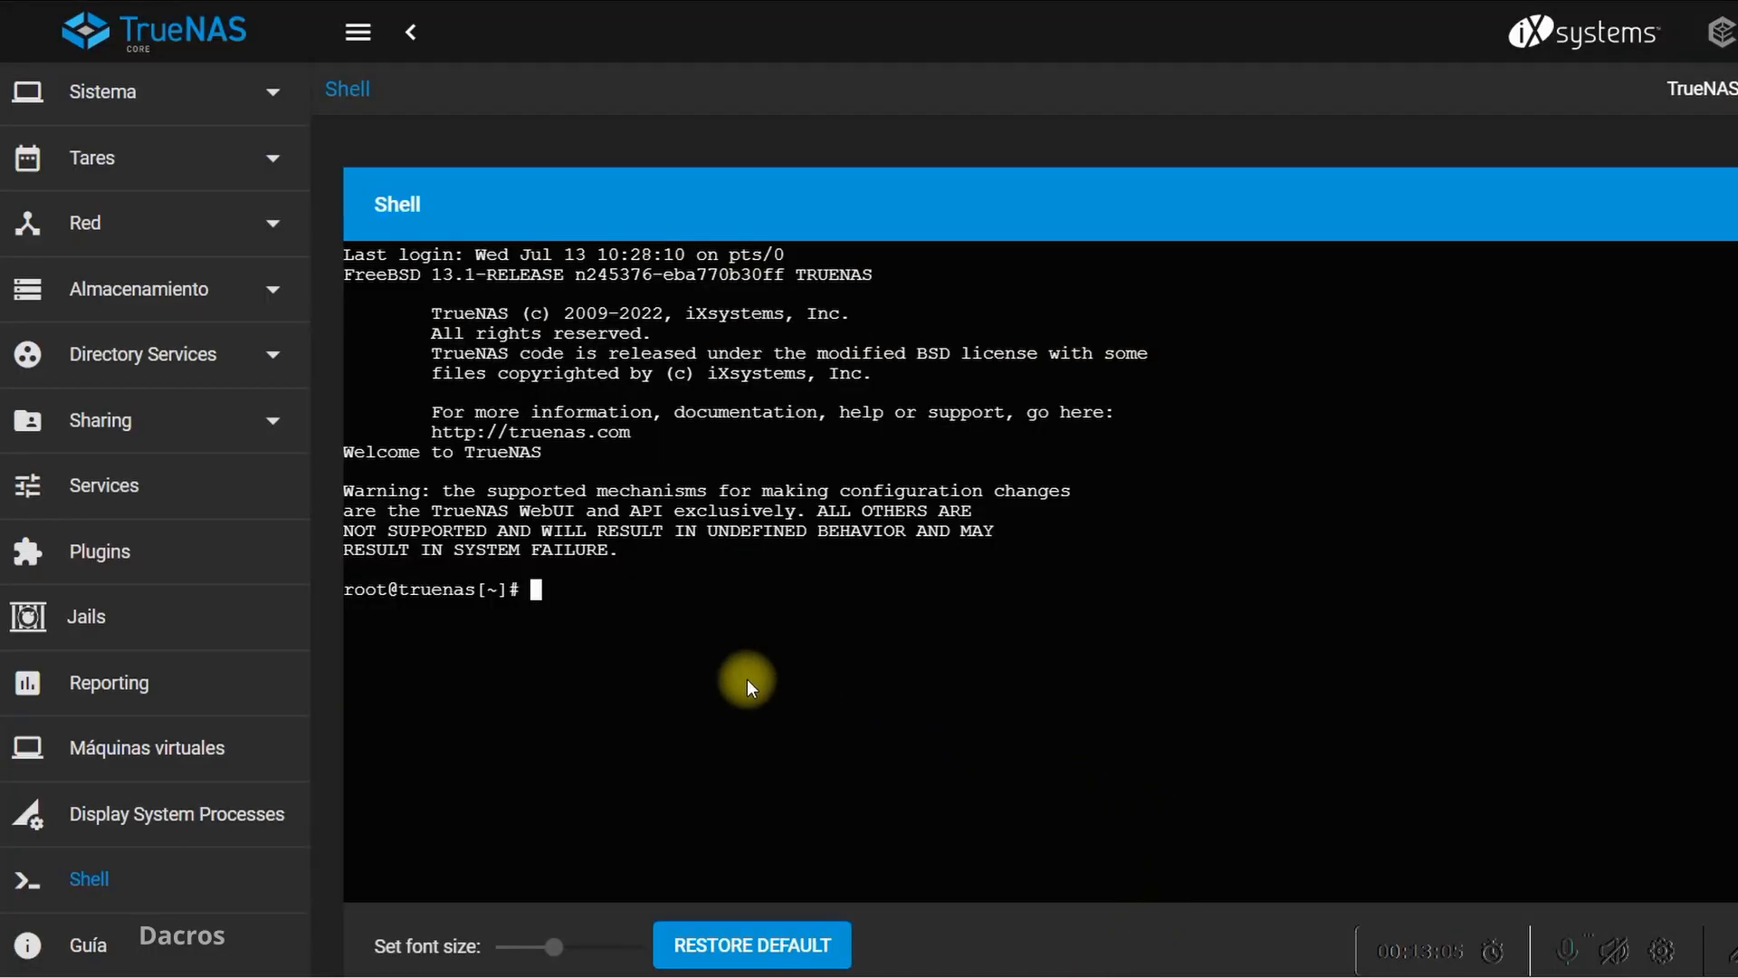
text(cd )
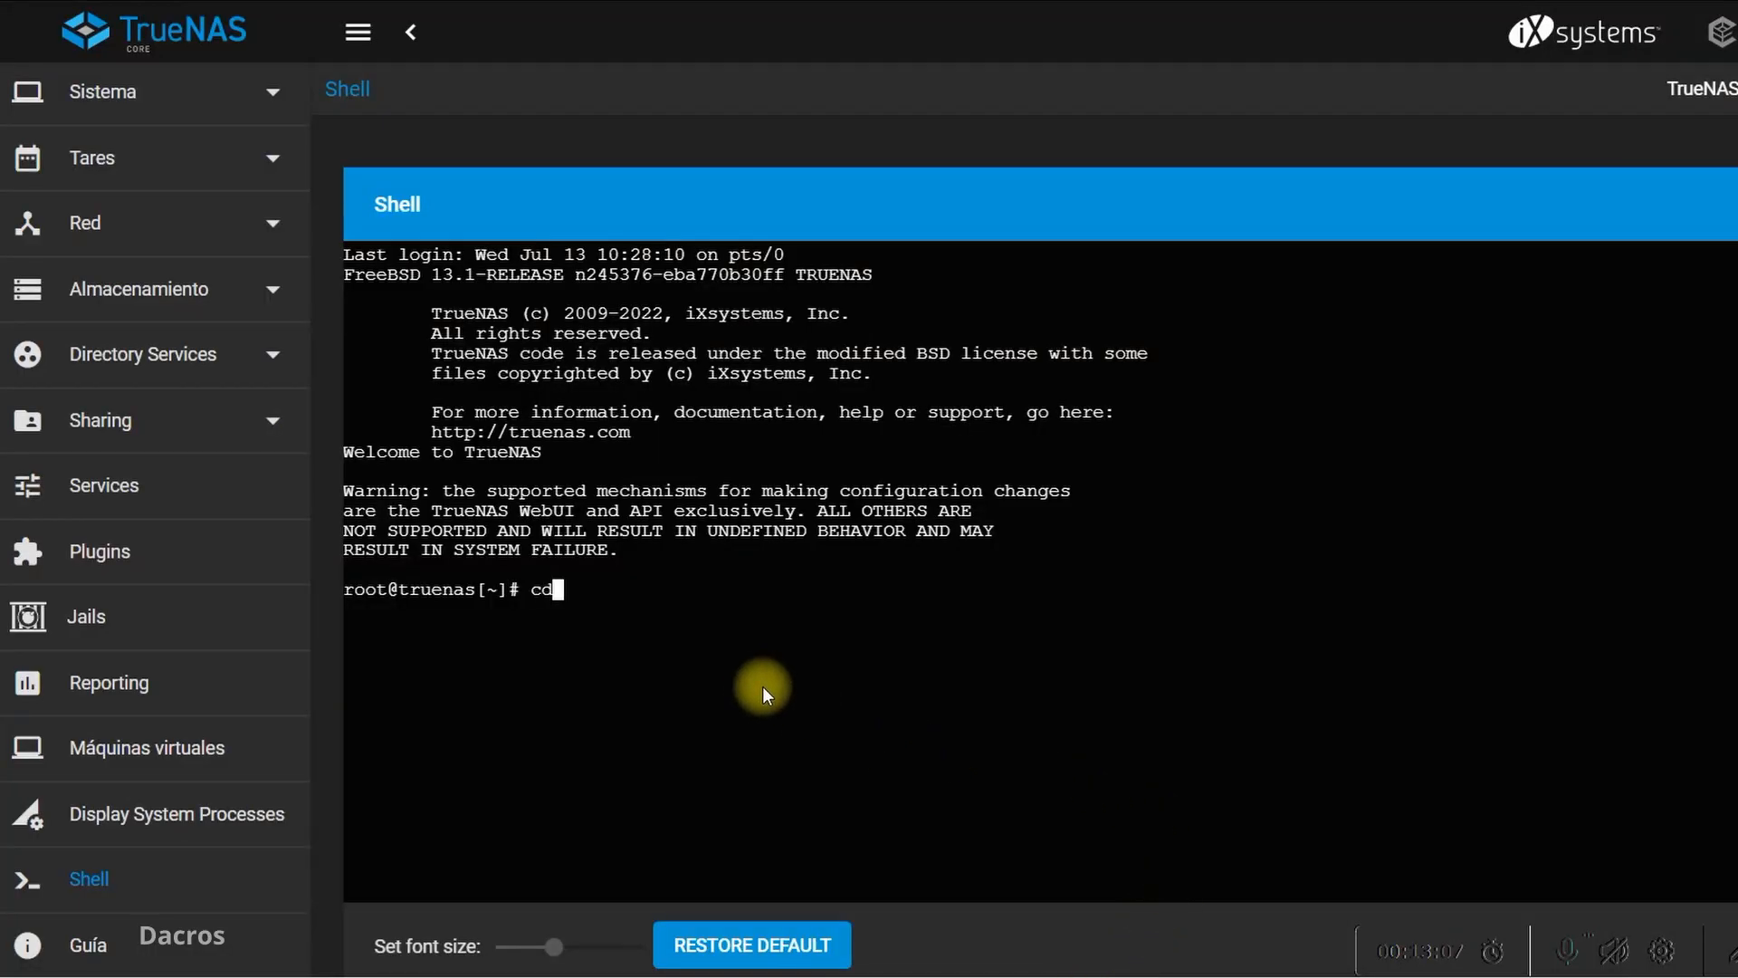
text(..)
key(Return)
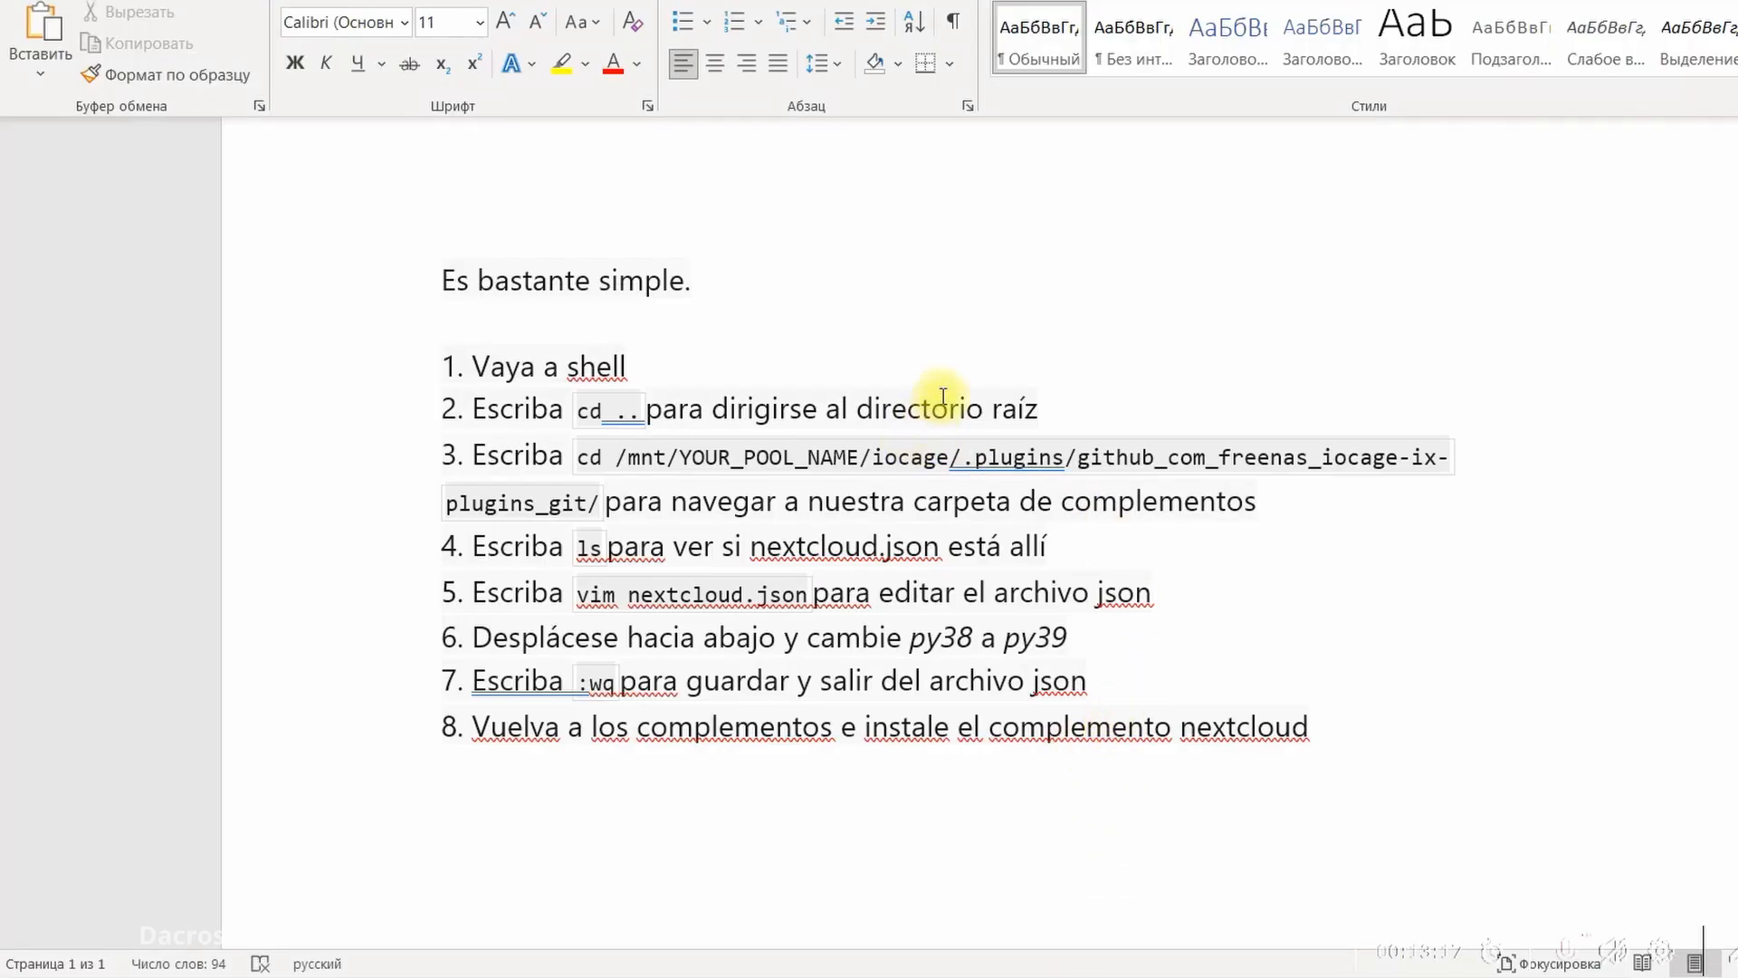
Copy the command "cd /mnt/YOUR_POOL_NAME/iocage/.plugins/github_com_freenas_iocage-ix-plugins_git/" from step 3 of the Word instructions and return to the TrueNAS shell
click(574, 457)
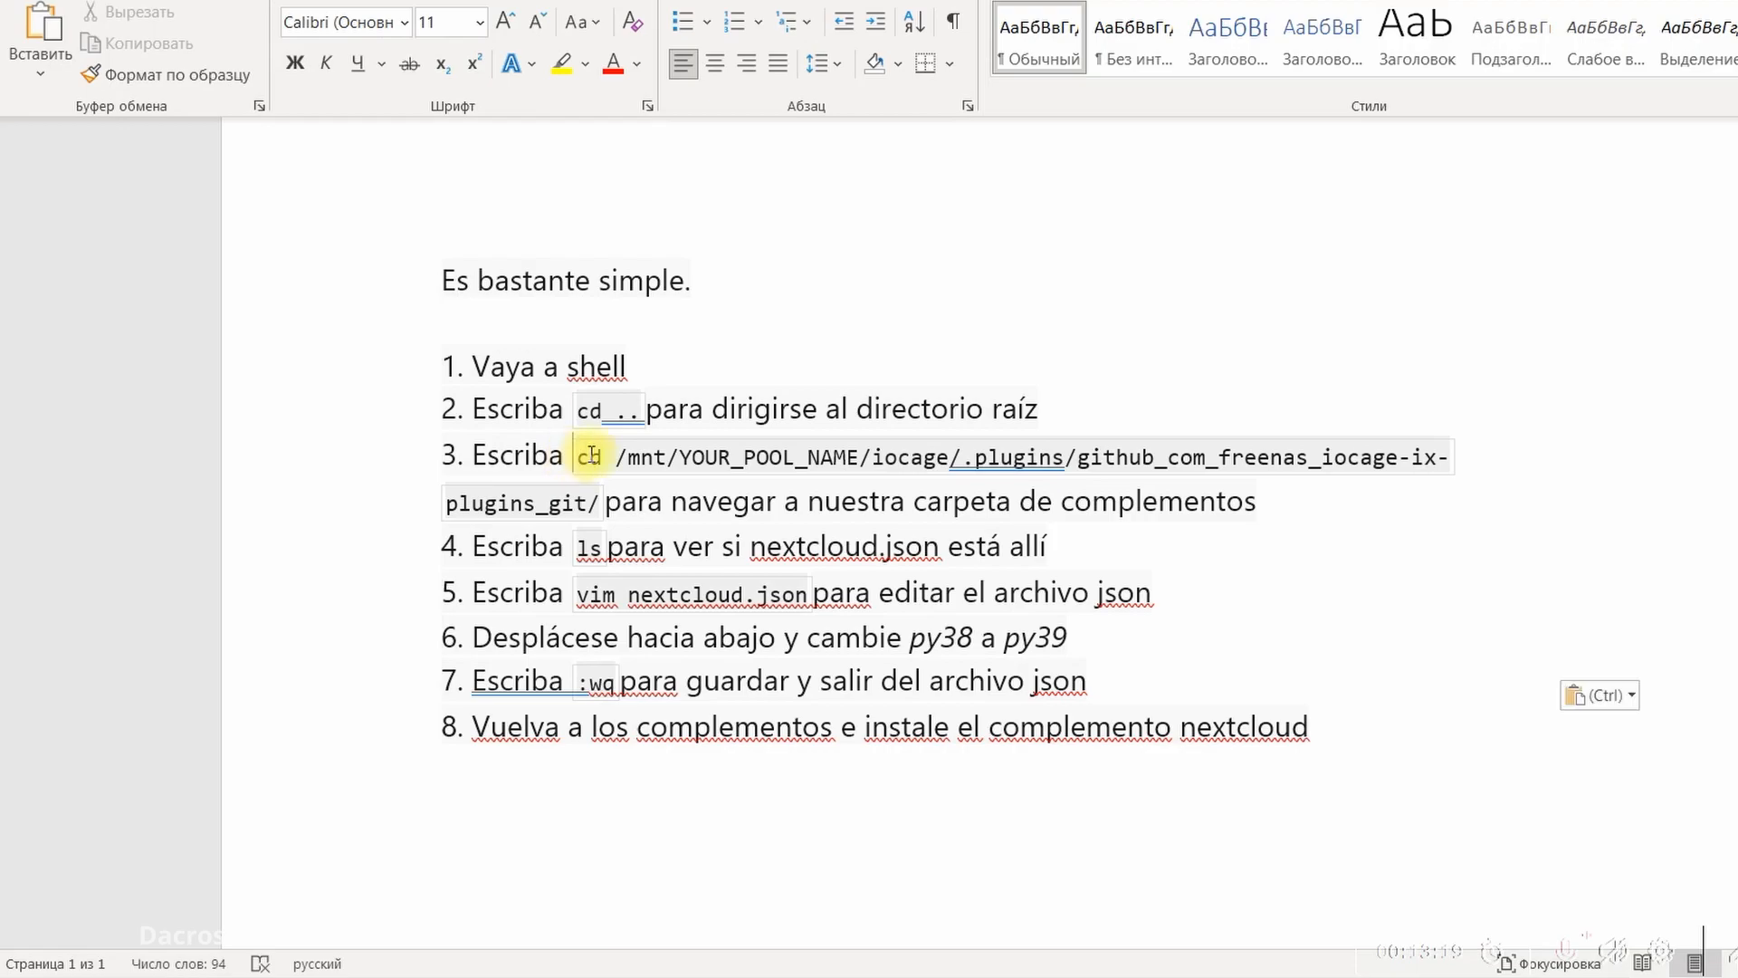
drag(589, 458, 597, 486)
key(ctrl+c)
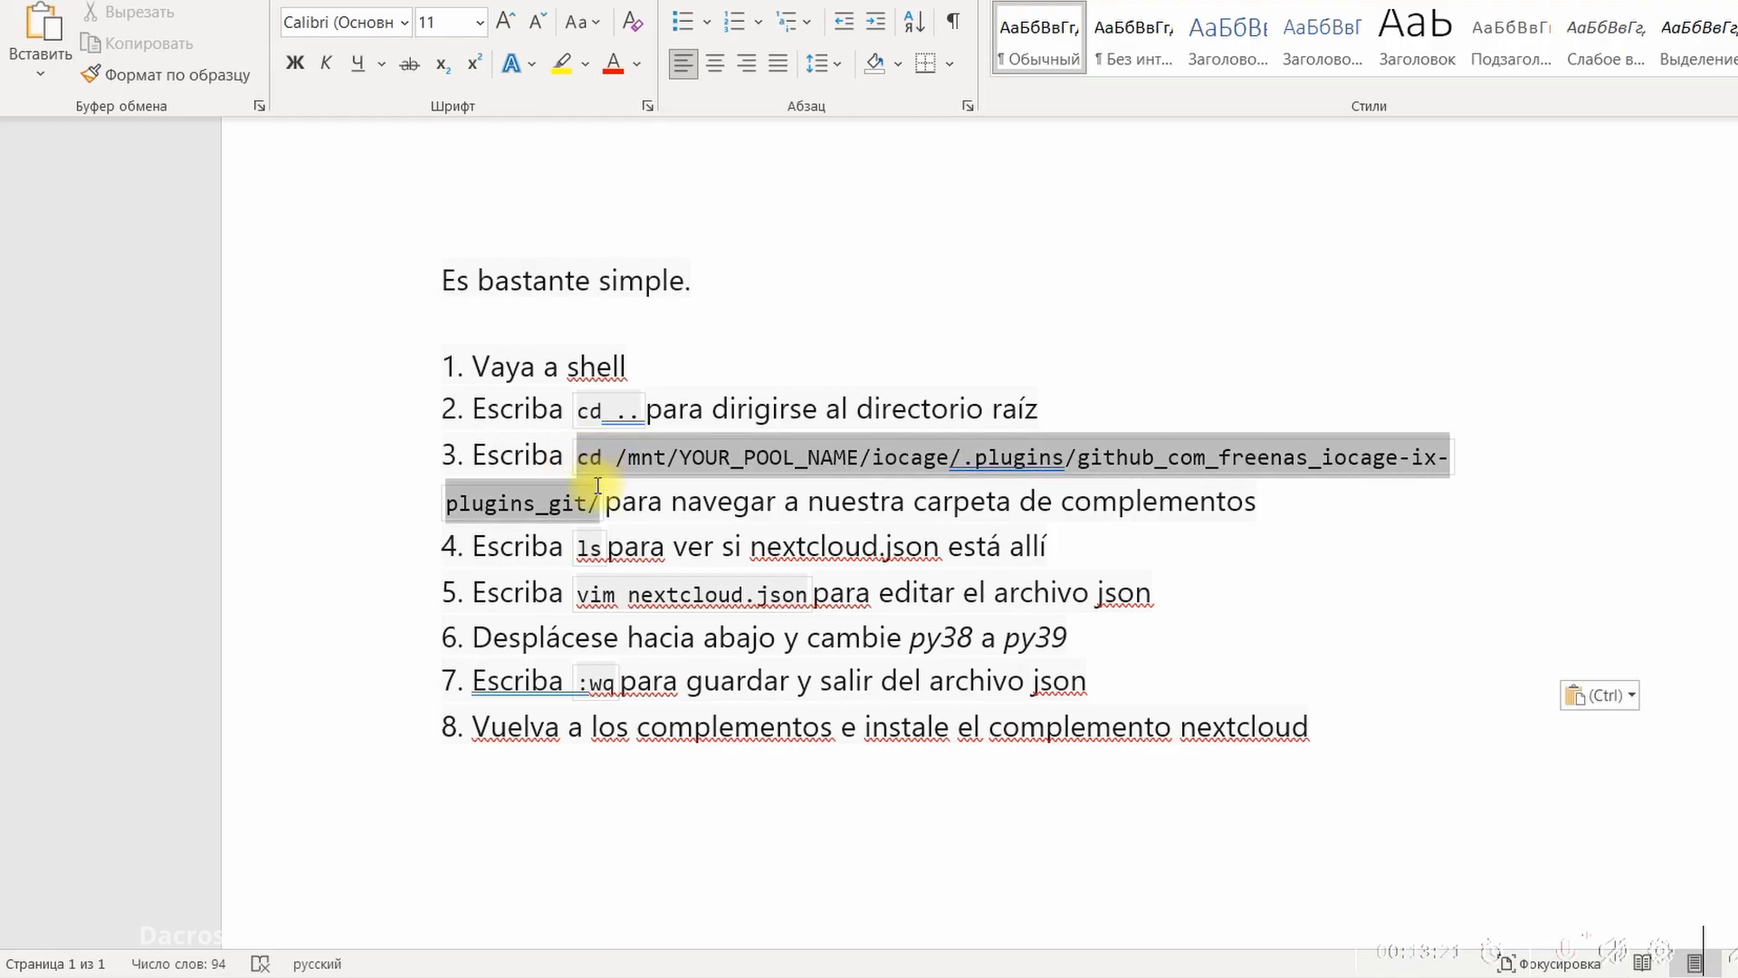
right_click(1246, 454)
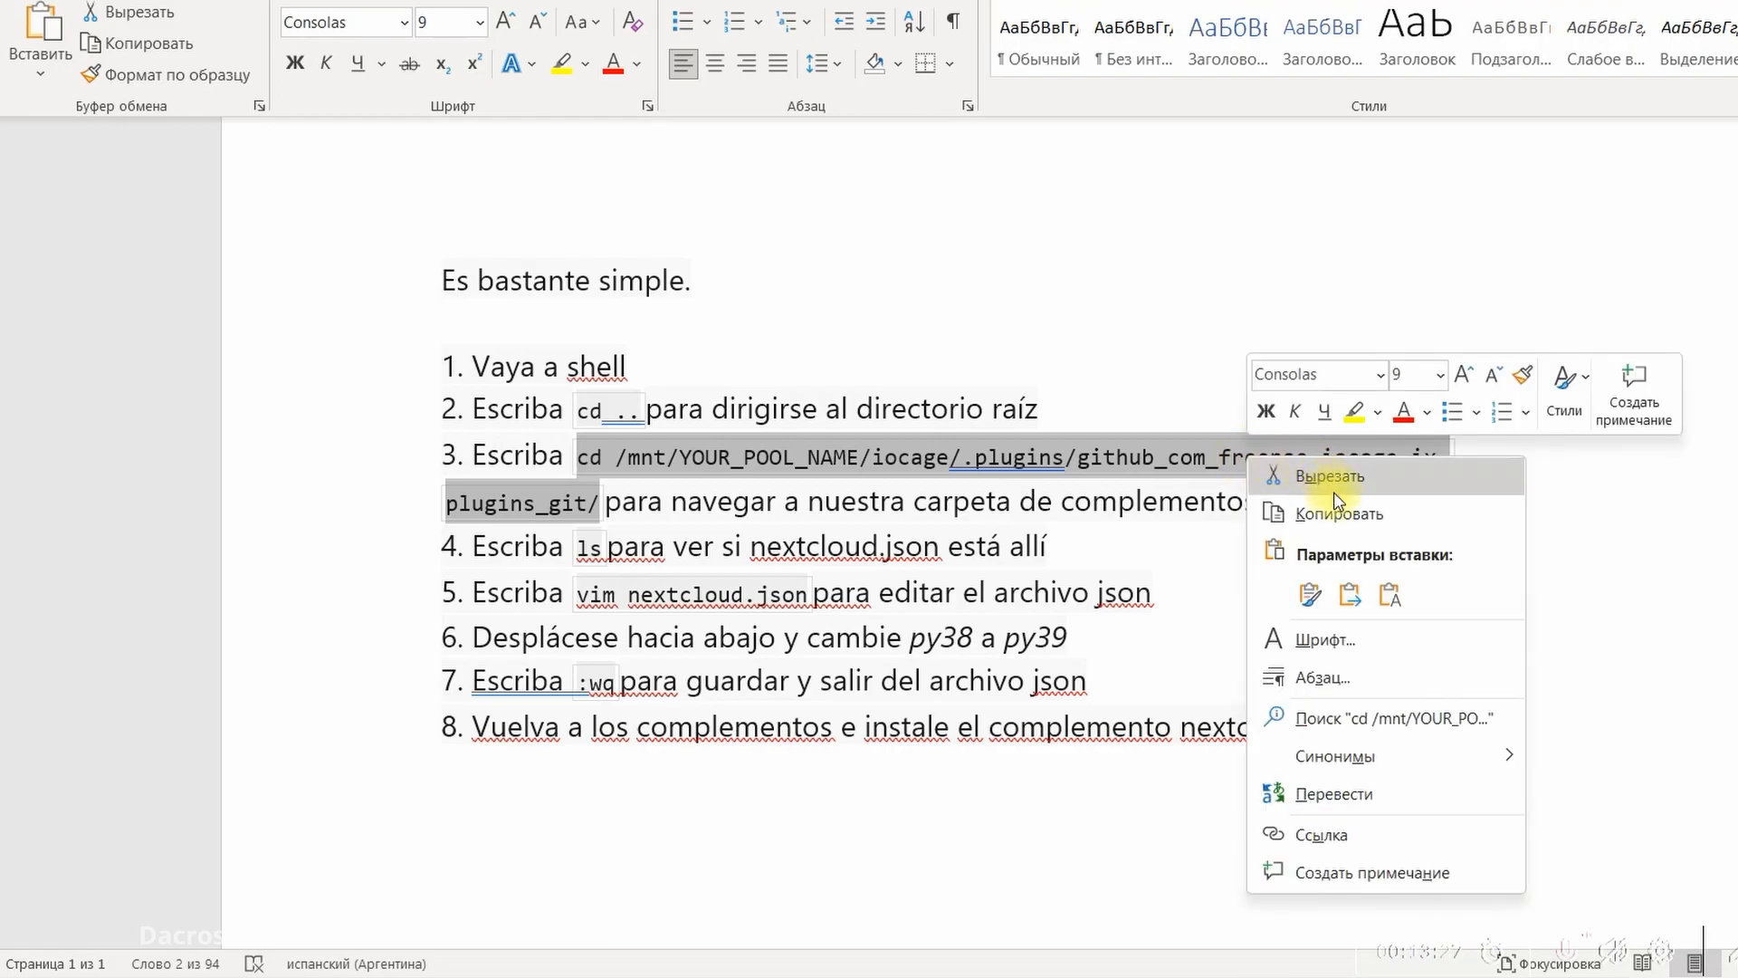
click(1351, 516)
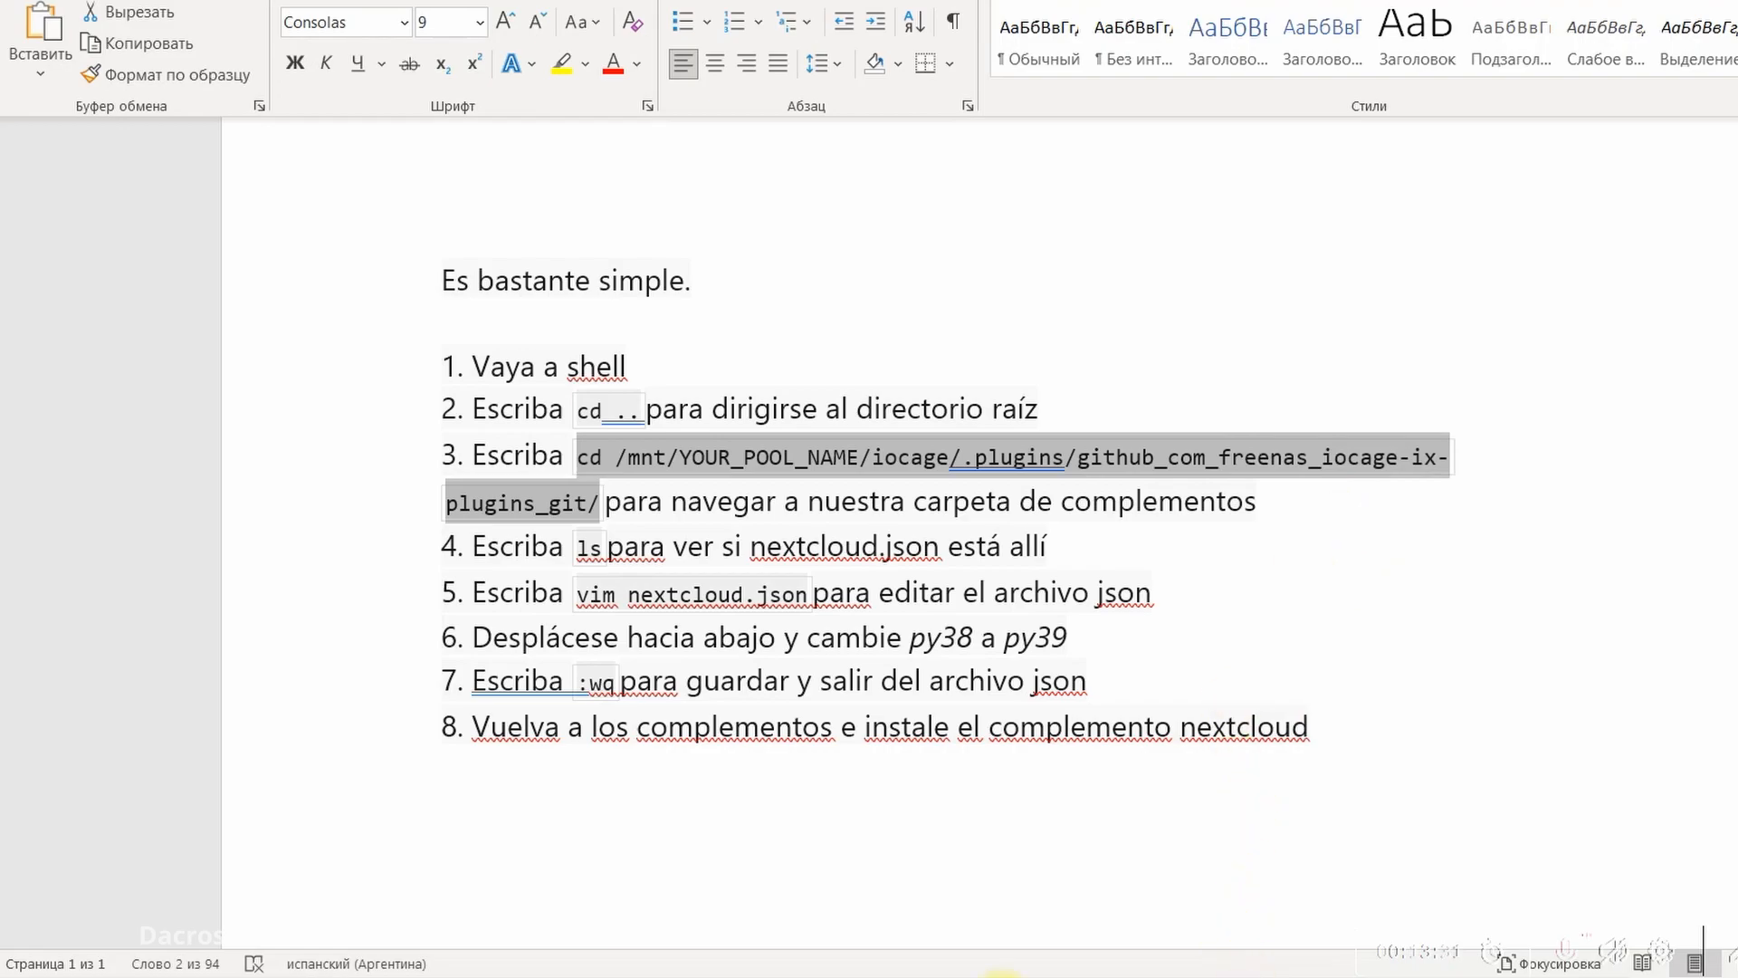
key(alt+Tab)
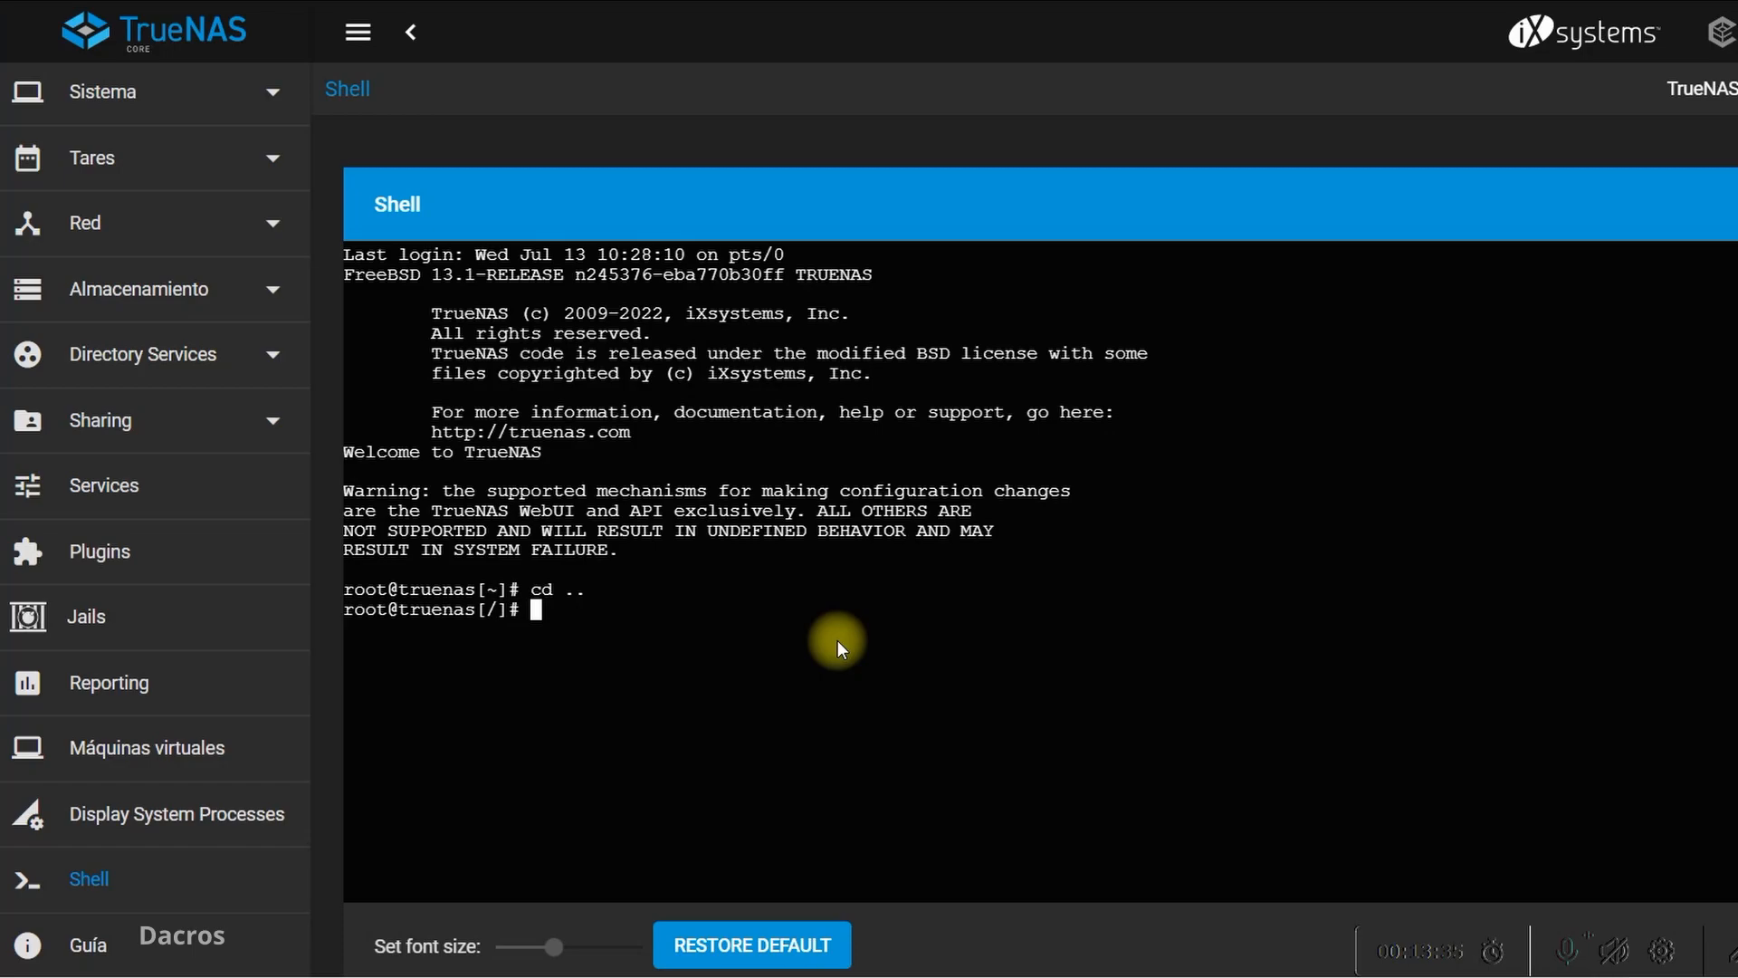
Try to paste the copied command into the shell using the context menu, and dismiss the copy-and-paste notice
right_click(838, 639)
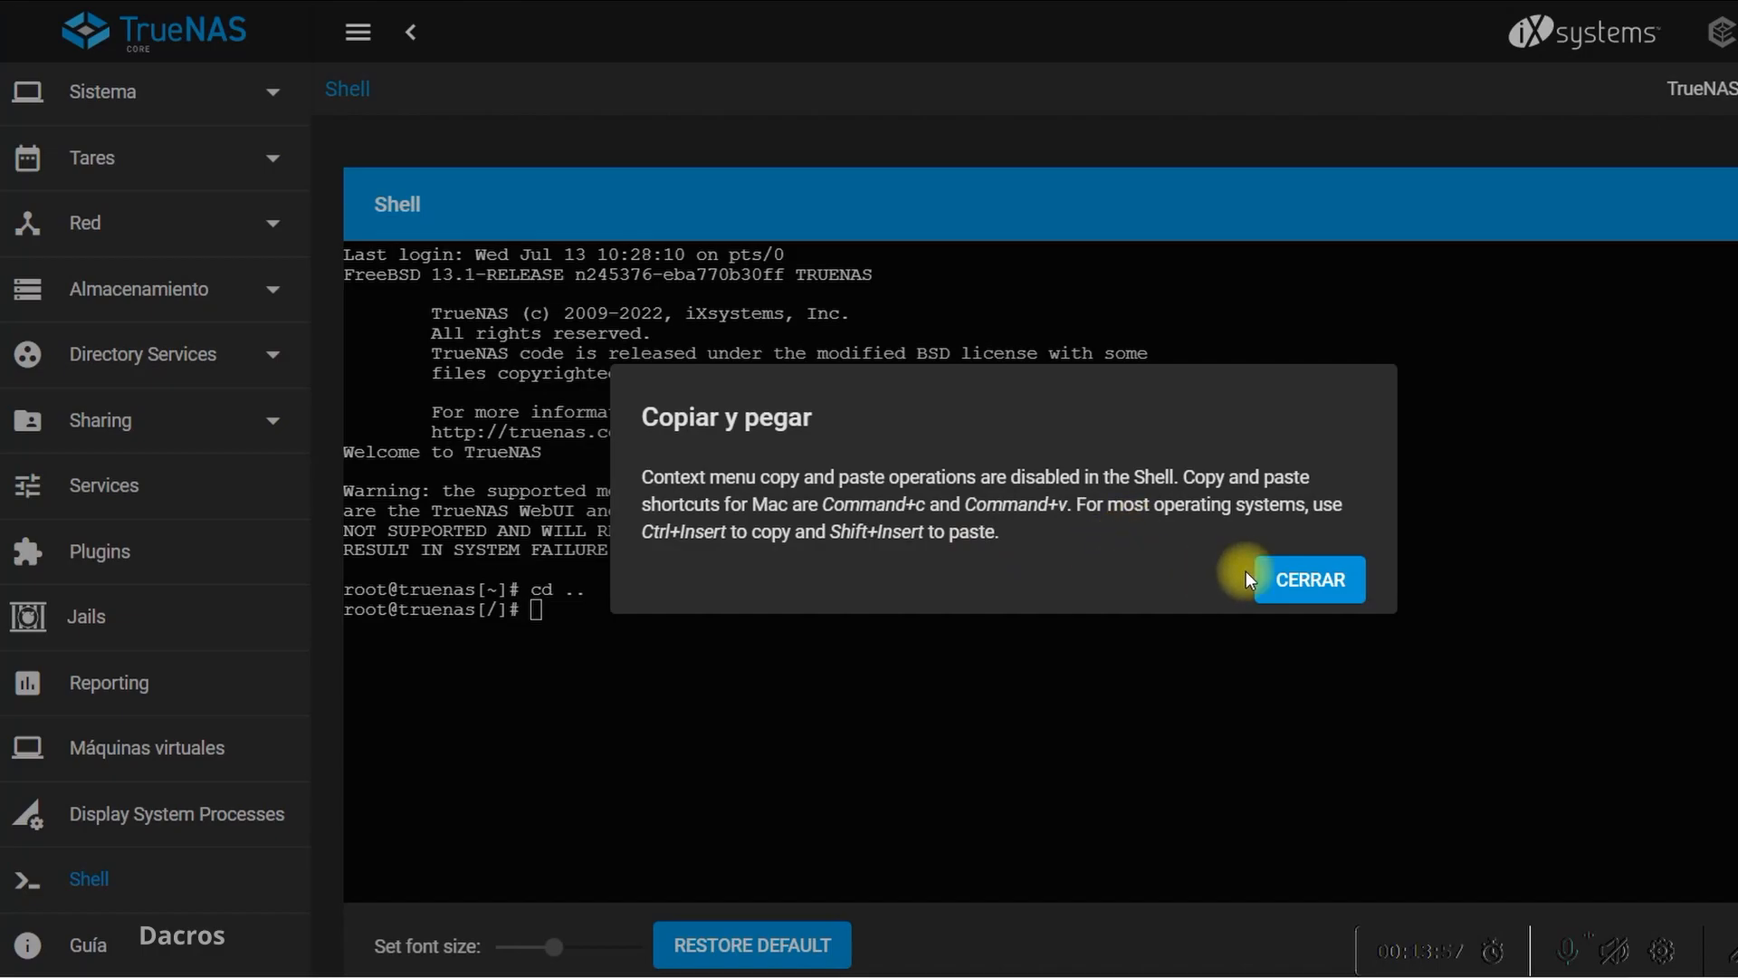
click(1280, 574)
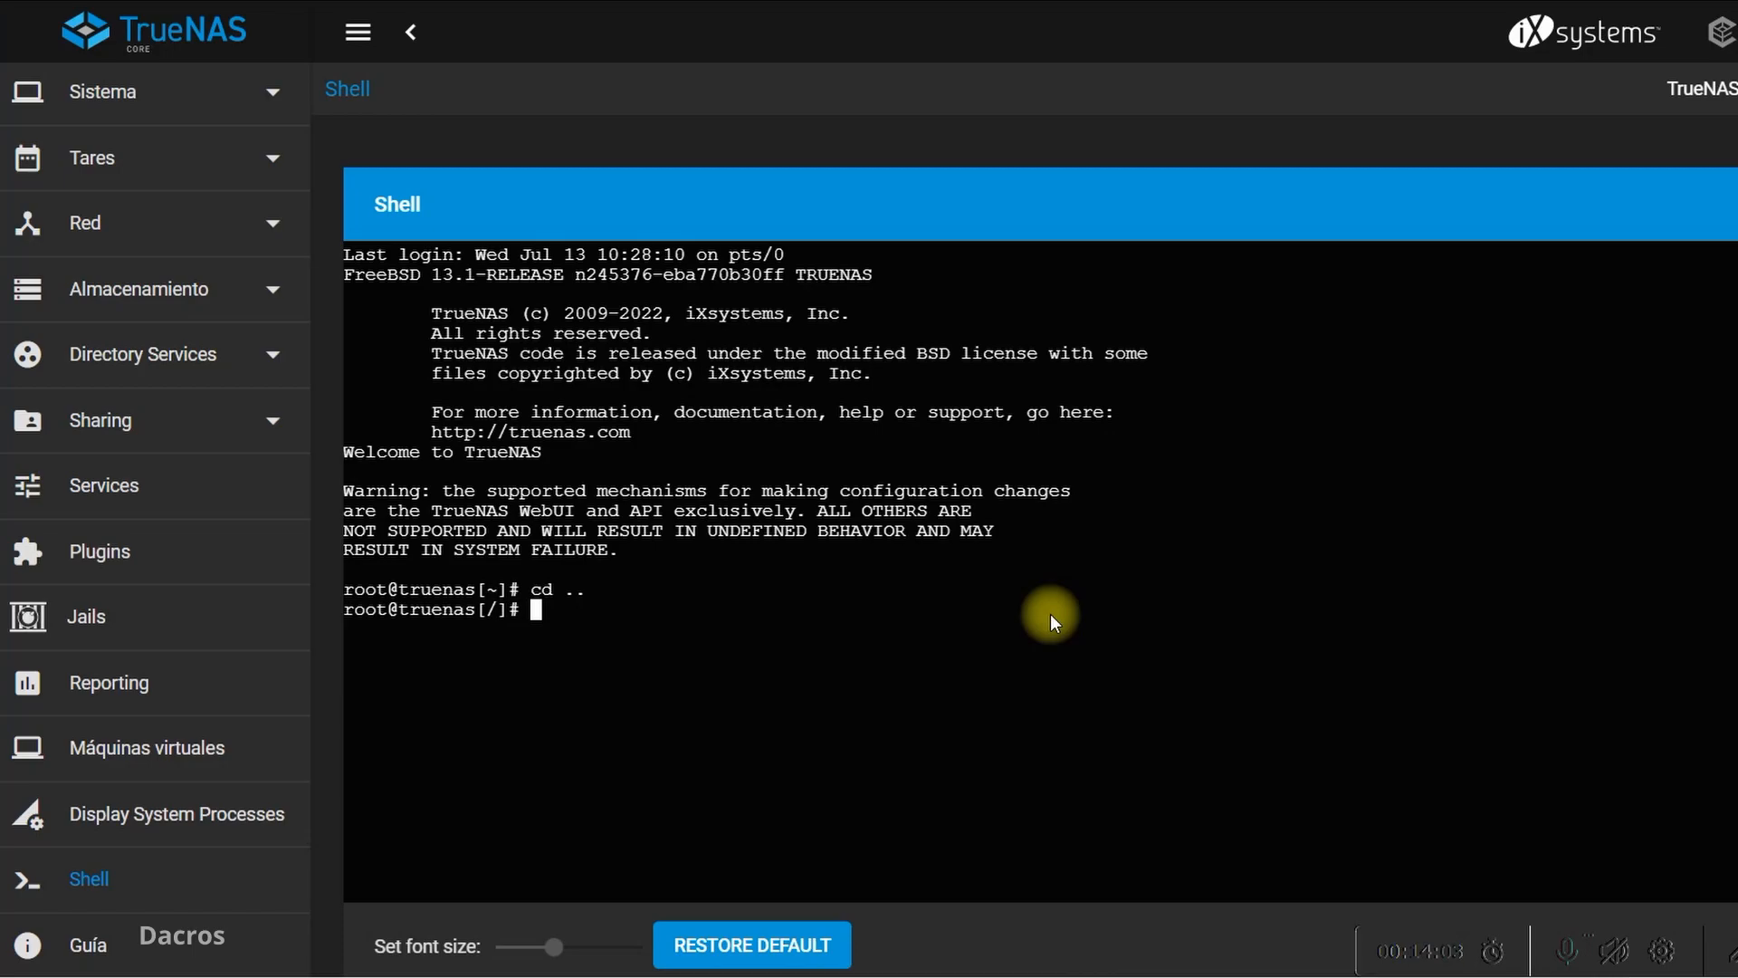
Paste the copied cd command at the shell prompt and replace YOUR_POOL_NAME in its path with DATOS
key(shift+Insert)
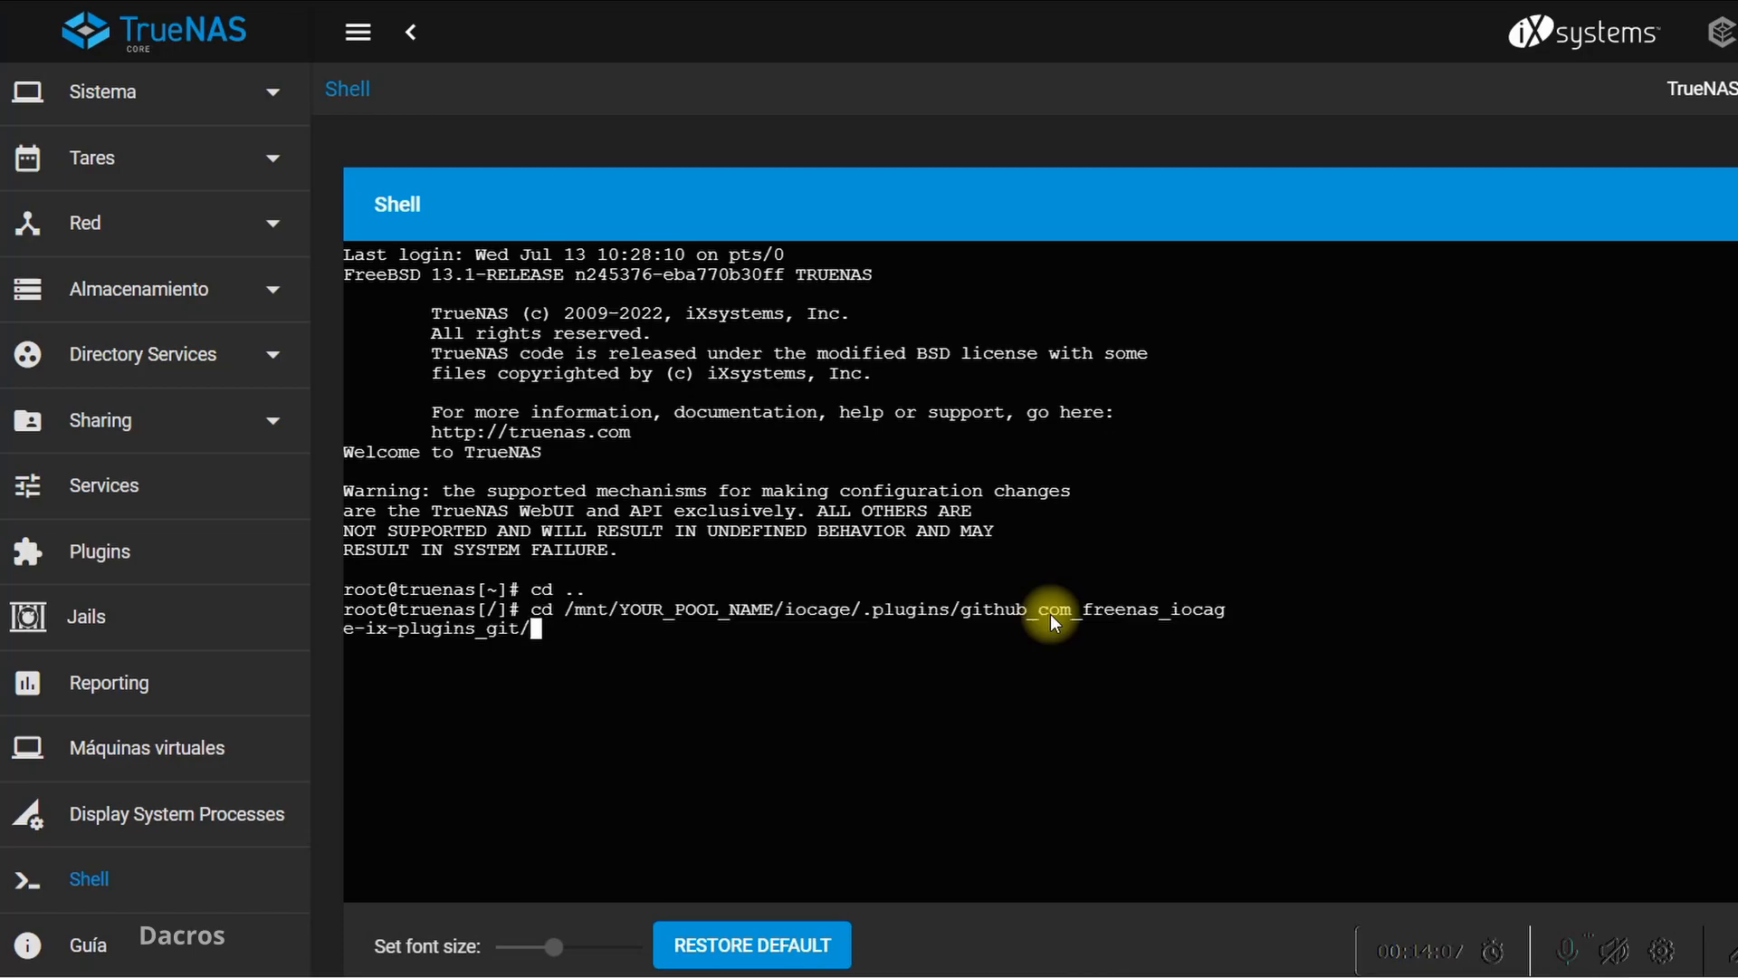
key(Left)
key(Left)
key(Left)
key(Left)
key(Left)
key(Left)
key(Left)
key(Left)
key(Left)
key(Left)
key(Left)
key(Left)
key(Left)
key(Left)
key(Left)
key(Left)
key(Left)
key(Left)
key(Left)
key(Left)
key(Left)
key(Left)
key(Left)
key(Left)
key(Left)
key(Left)
key(Left)
key(Left)
key(Left)
key(Left)
key(Left)
key(Left)
key(Left)
key(Left)
key(Left)
key(Left)
key(Left)
key(Left)
key(Left)
key(Left)
key(Left)
key(Left)
key(Left)
key(Left)
key(BackSpace)
key(BackSpace)
key(BackSpace)
key(BackSpace)
key(BackSpace)
key(BackSpace)
key(BackSpace)
key(BackSpace)
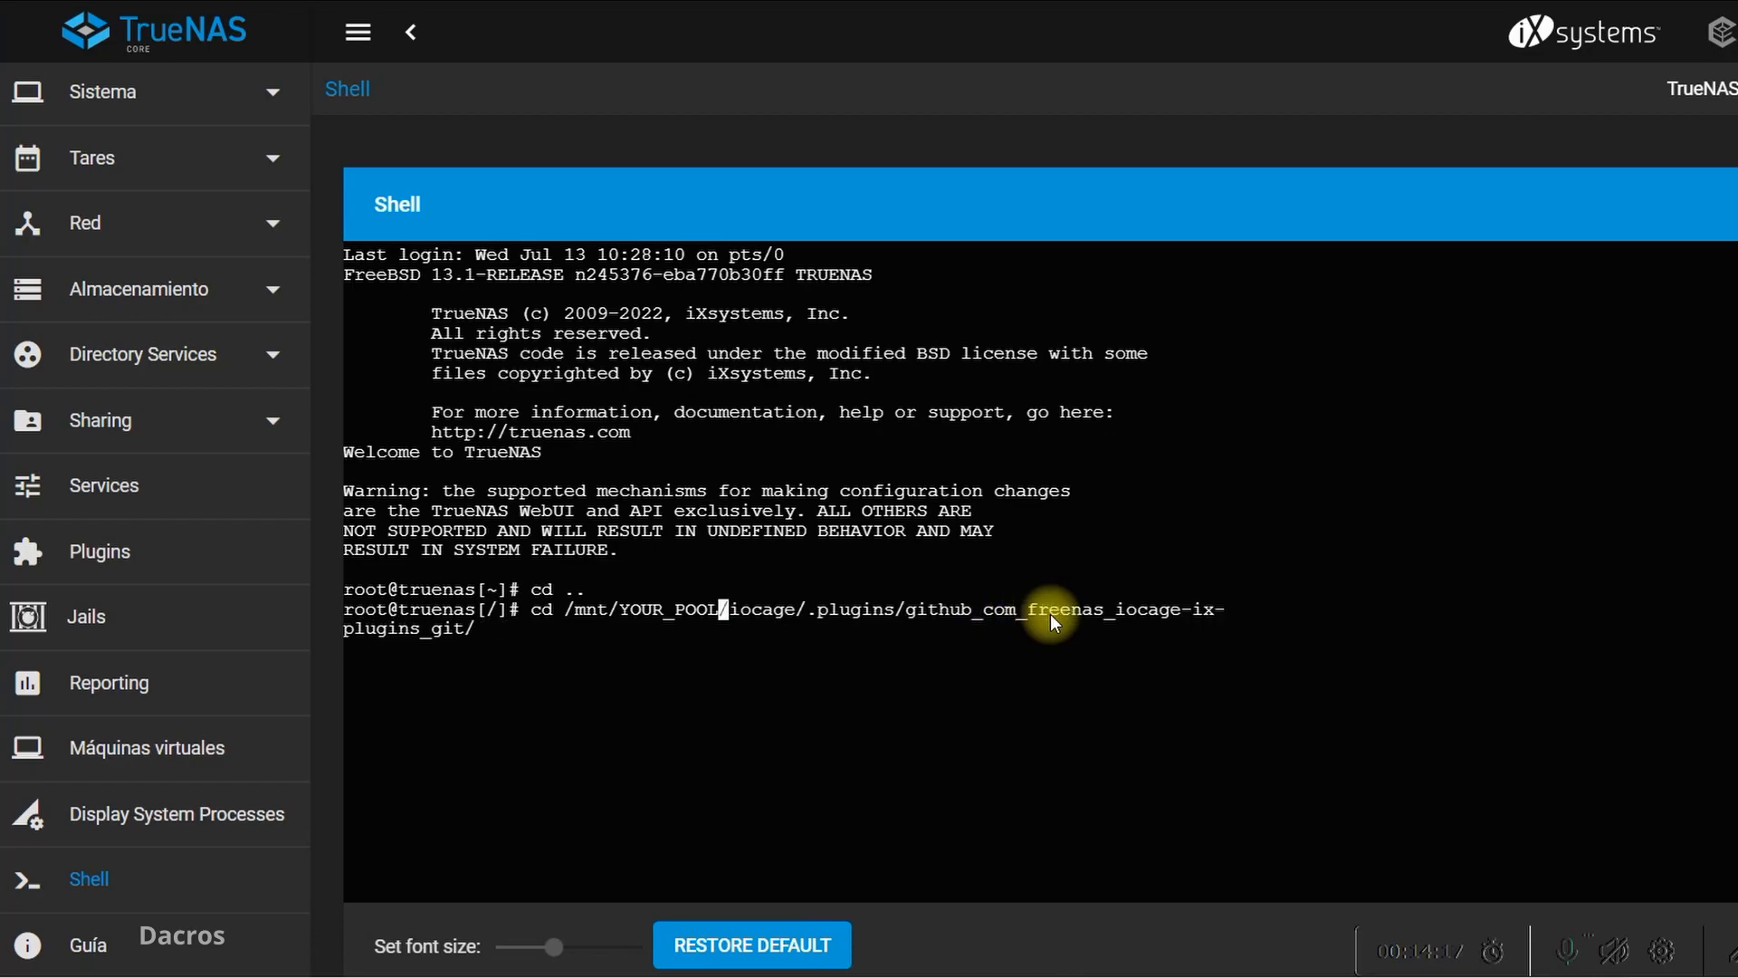
key(BackSpace)
key(BackSpace)
key(BackSpace)
key(BackSpace)
key(BackSpace)
key(BackSpace)
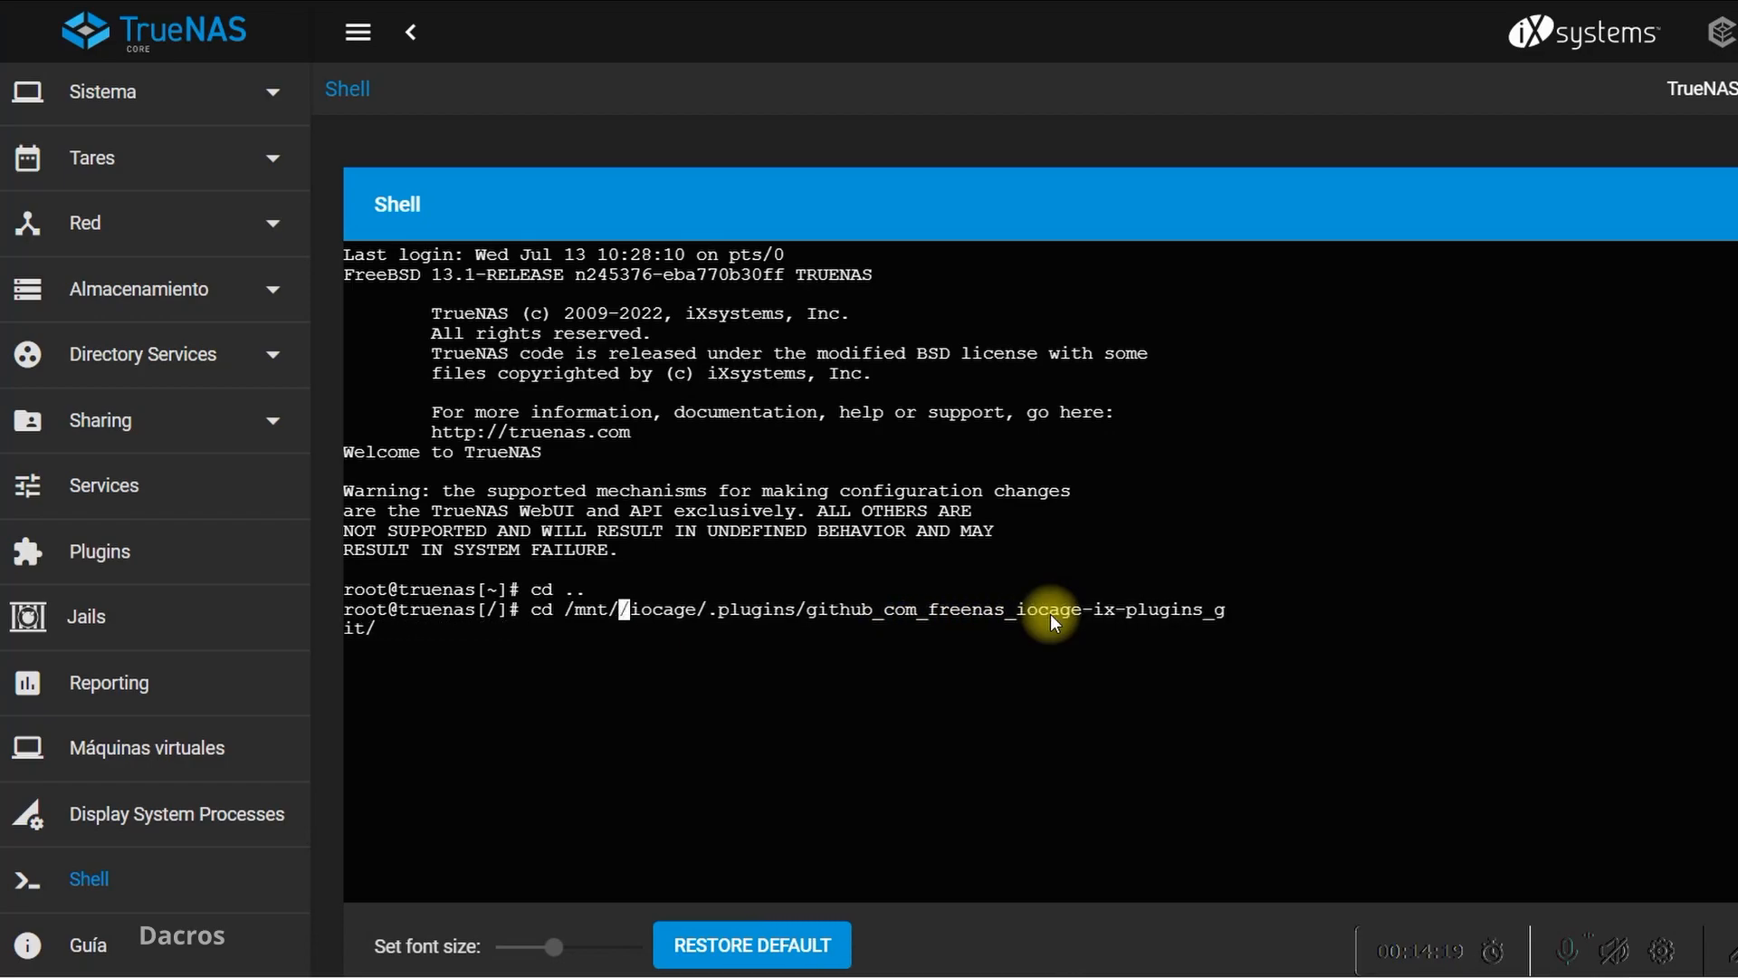
text(DA)
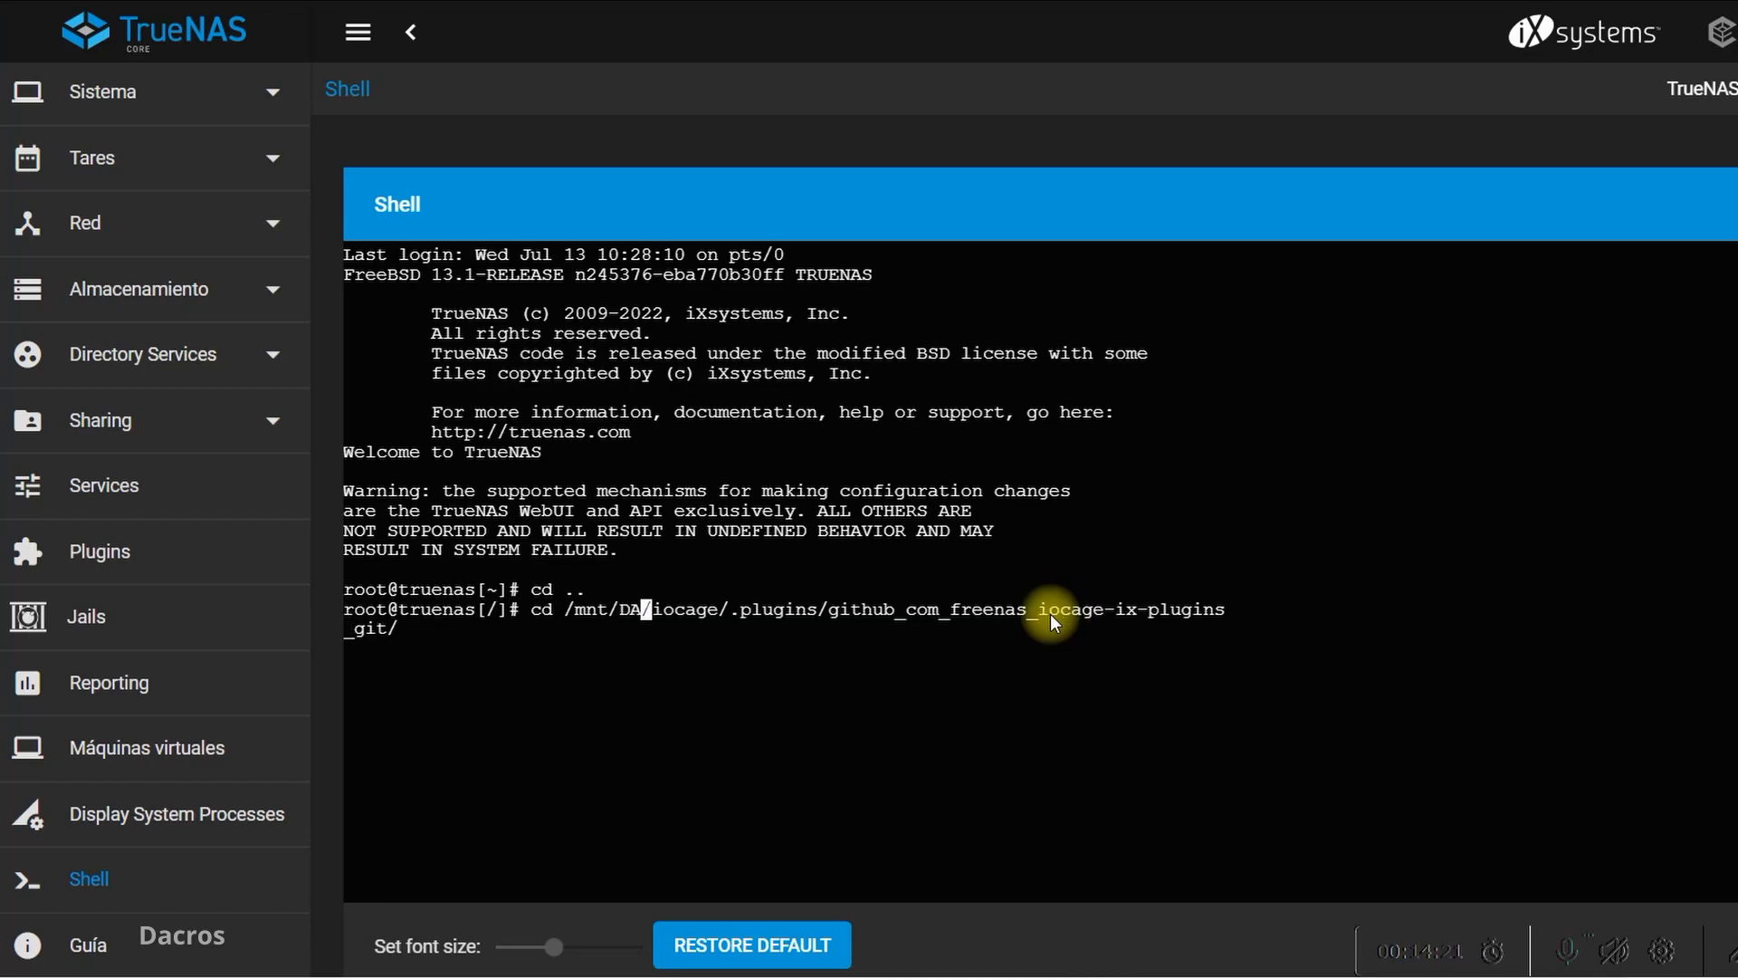
text(TOS)
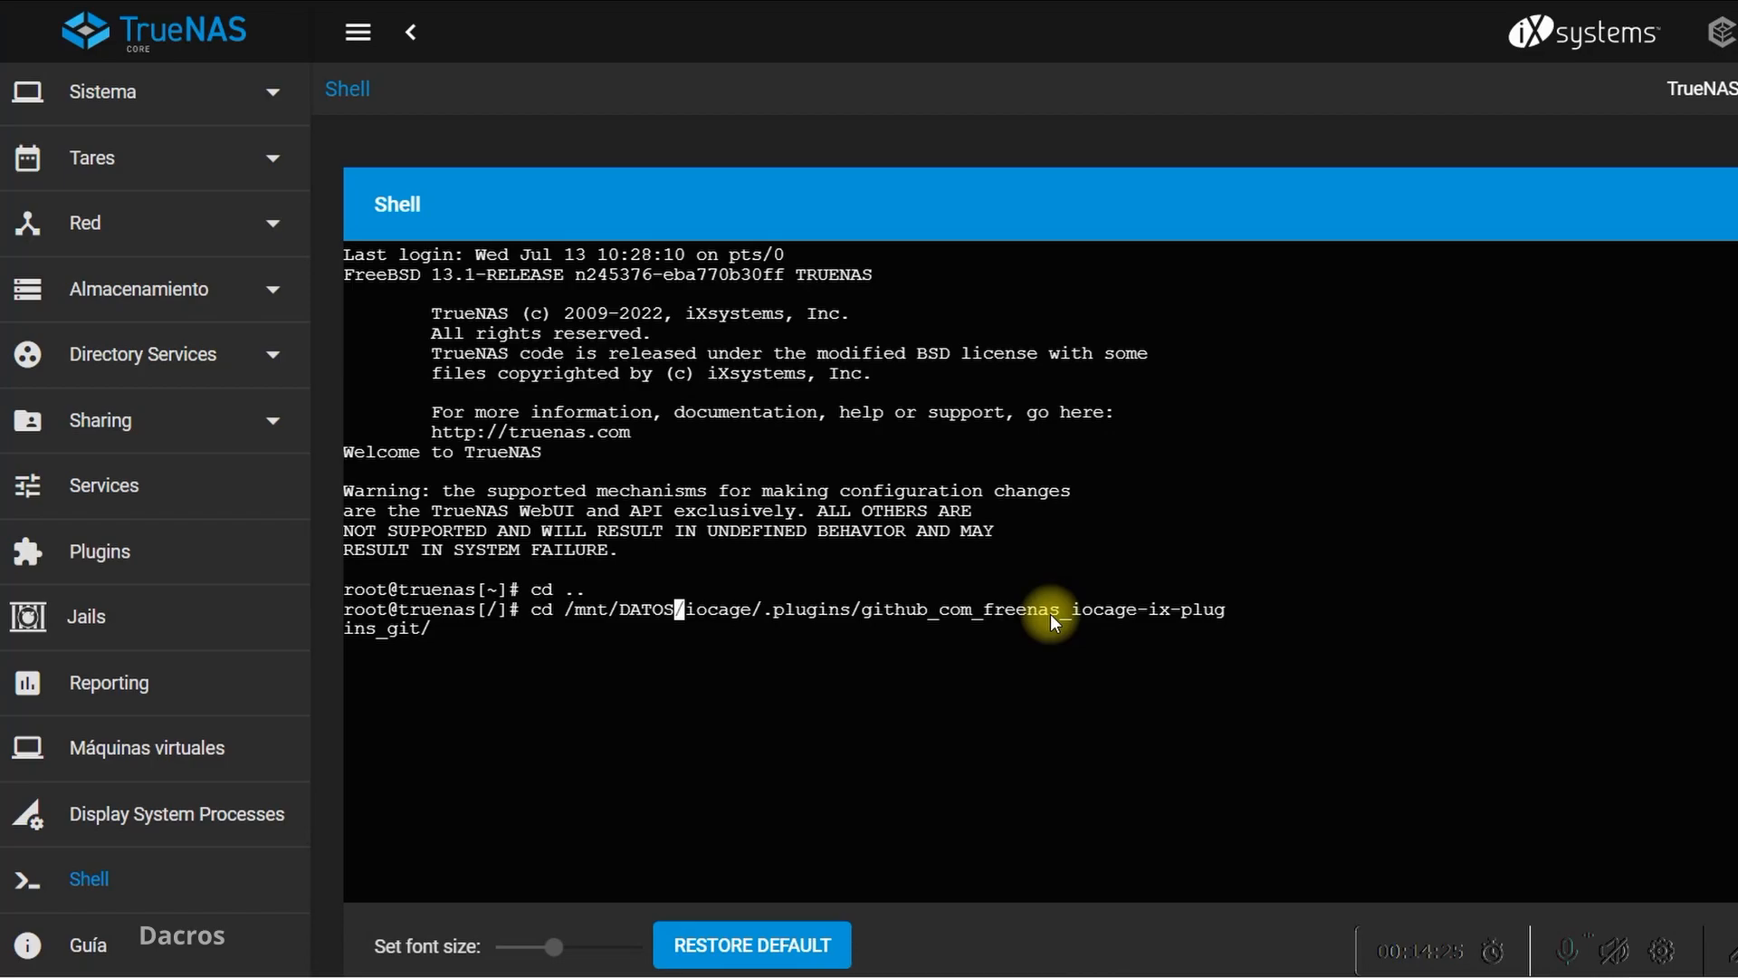
Run the edited cd command and list the plugin folder's contents with "ls"
key(Right)
key(Right)
key(Right)
key(Right)
key(Right)
key(Right)
key(Right)
key(Right)
key(Right)
key(Right)
key(Right)
key(Right)
key(Right)
key(Right)
key(Right)
key(Right)
key(Right)
key(Right)
key(Right)
key(Right)
key(Right)
key(Right)
key(Right)
key(Right)
key(Right)
key(Right)
key(Right)
key(Right)
key(Right)
key(Right)
key(Right)
key(Right)
key(Right)
key(Return)
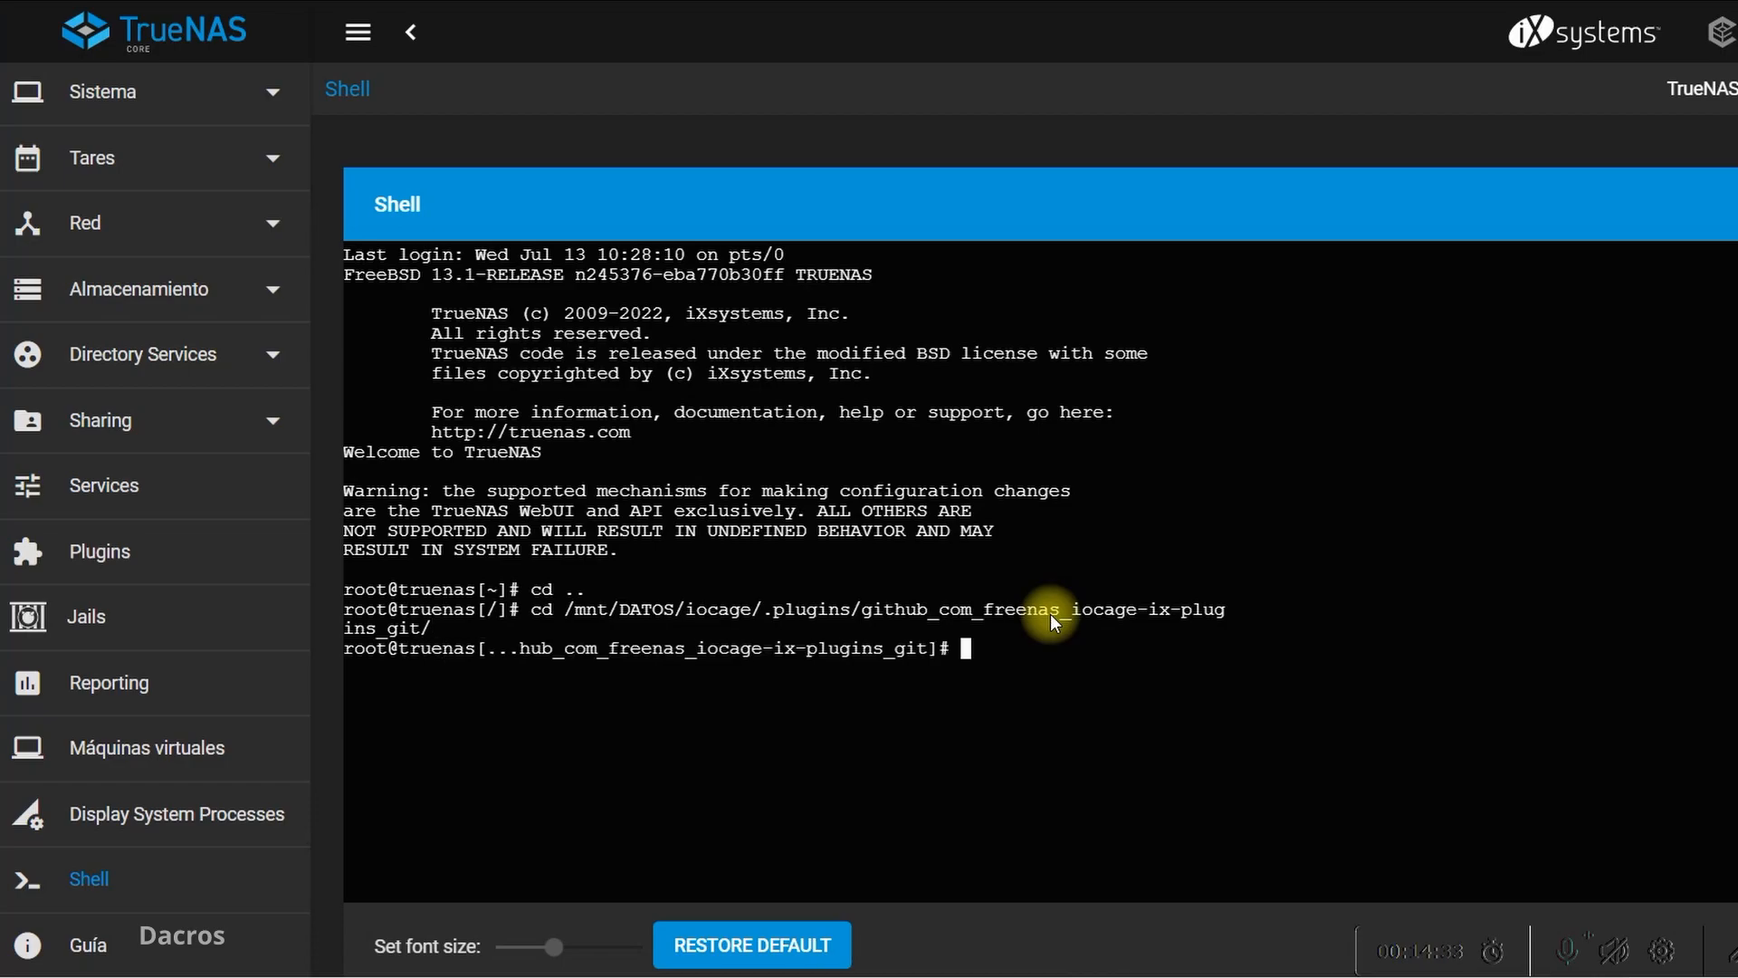
text(ls)
key(Return)
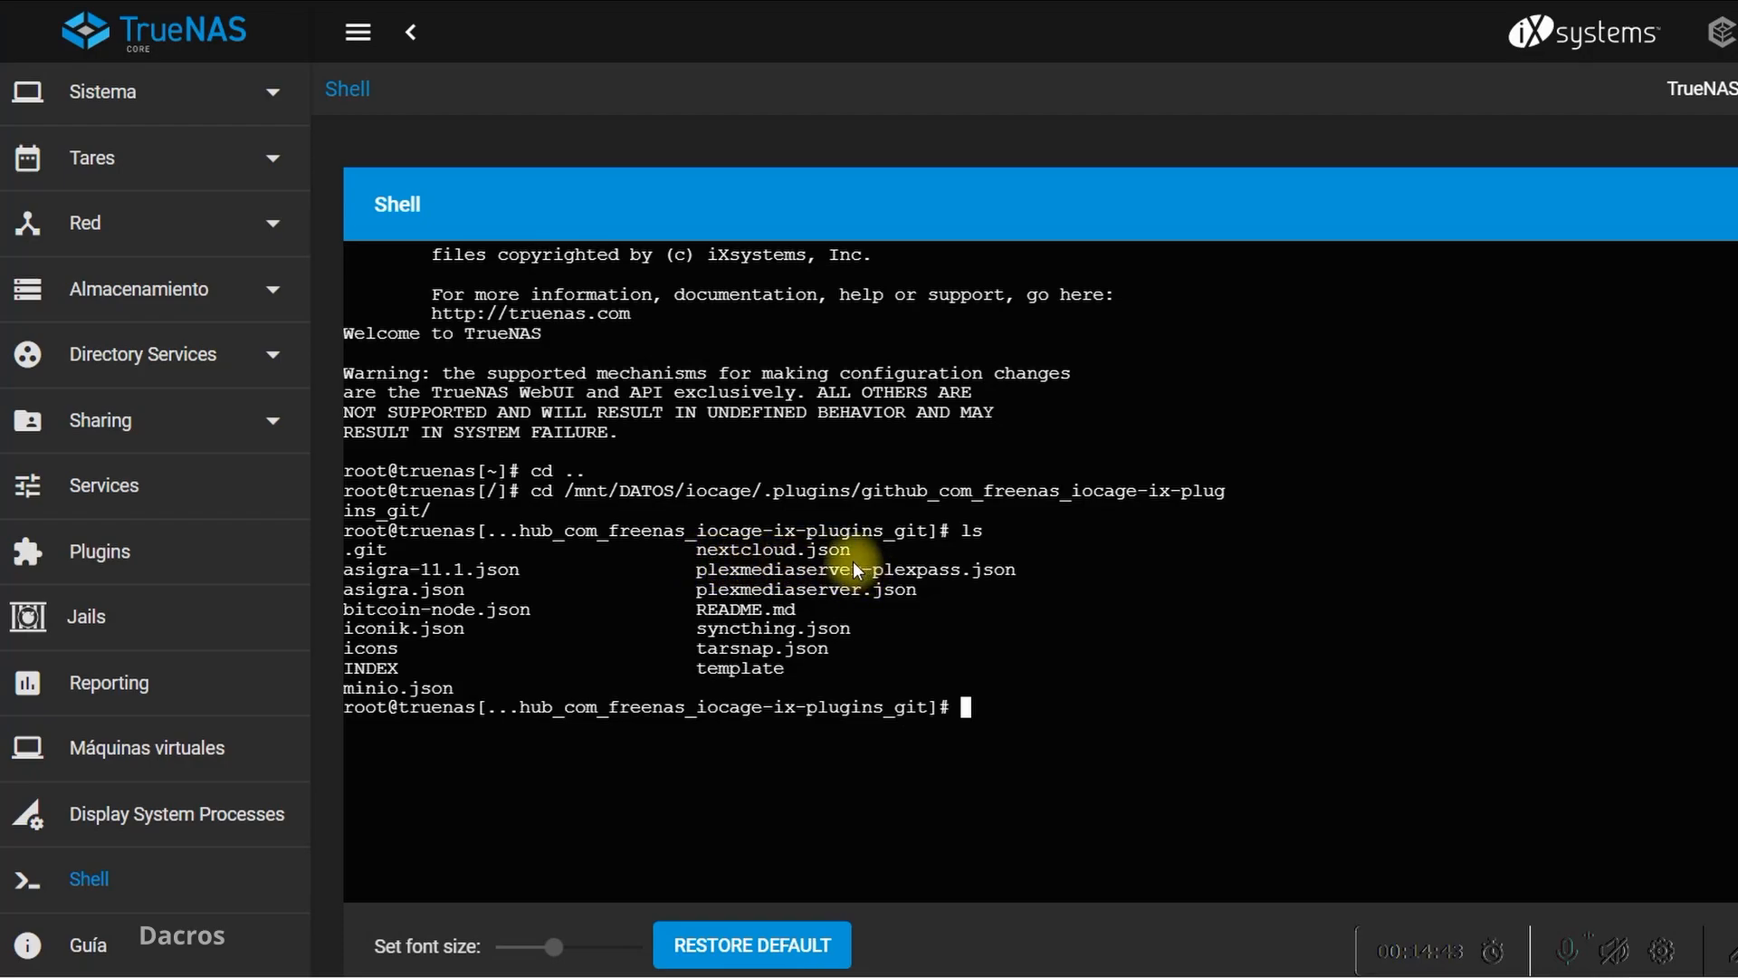
Copy the command "vim nextcloud.json" from step 5 of the Word instructions and run it in the TrueNAS shell
click(1734, 943)
drag(878, 567, 889, 536)
key(alt+Tab)
drag(577, 594, 797, 600)
key(ctrl+c)
right_click(796, 601)
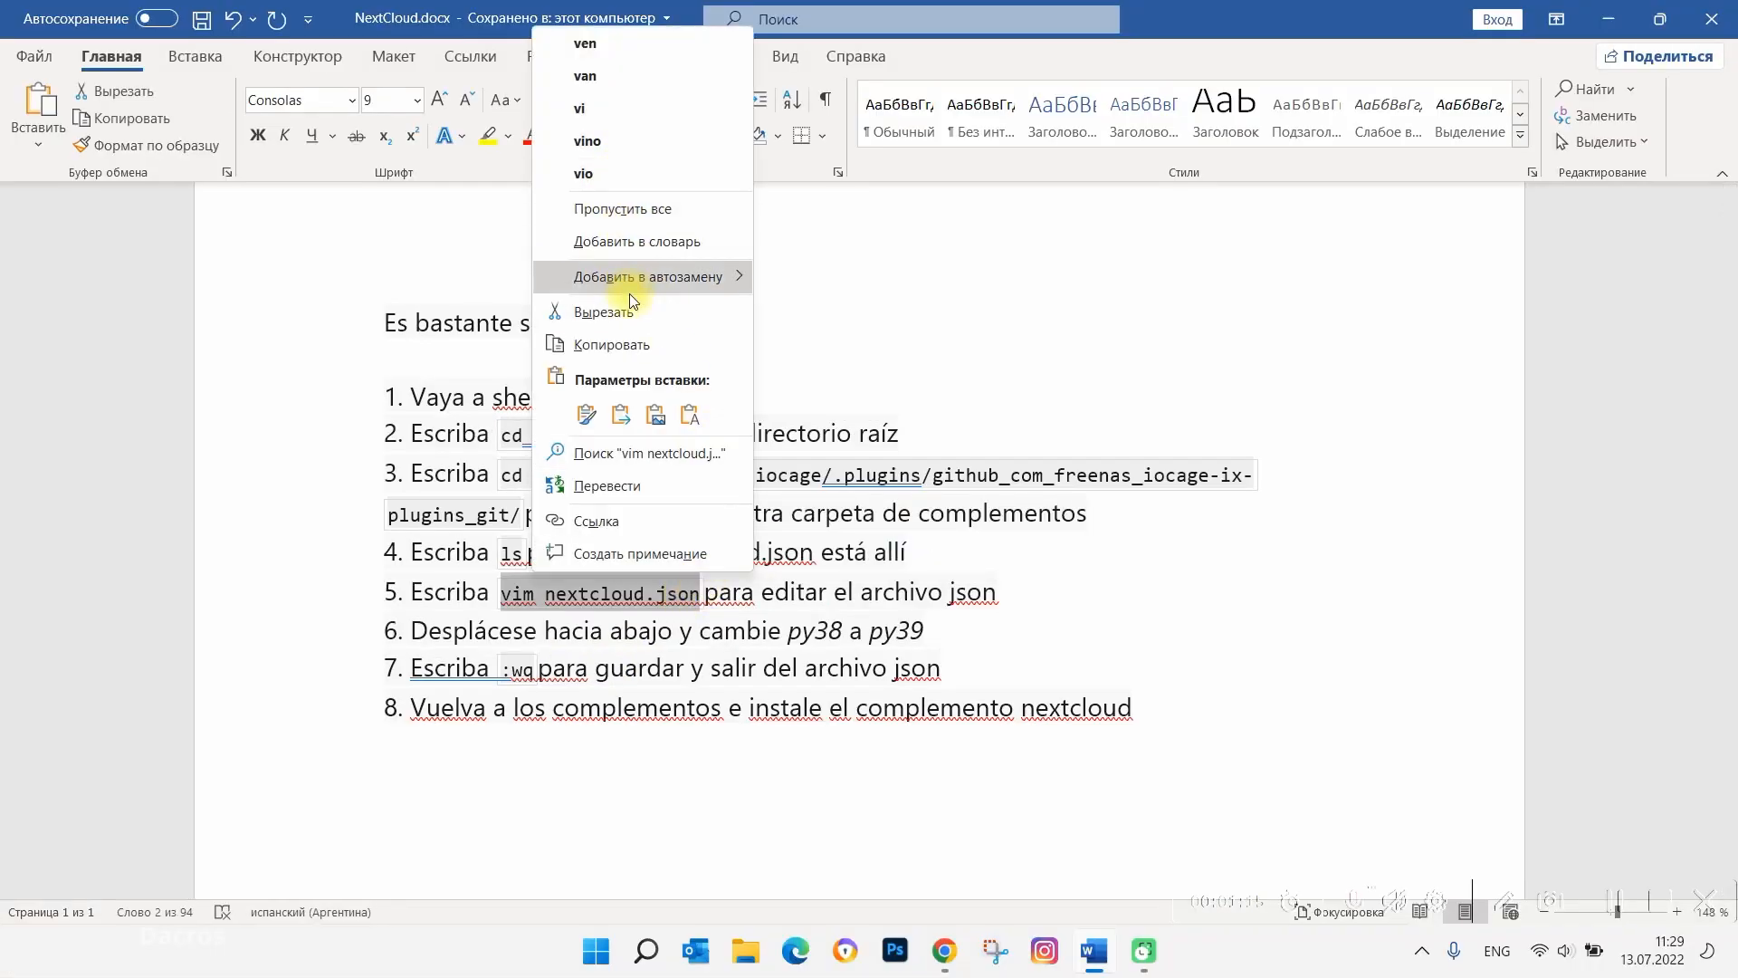
click(632, 344)
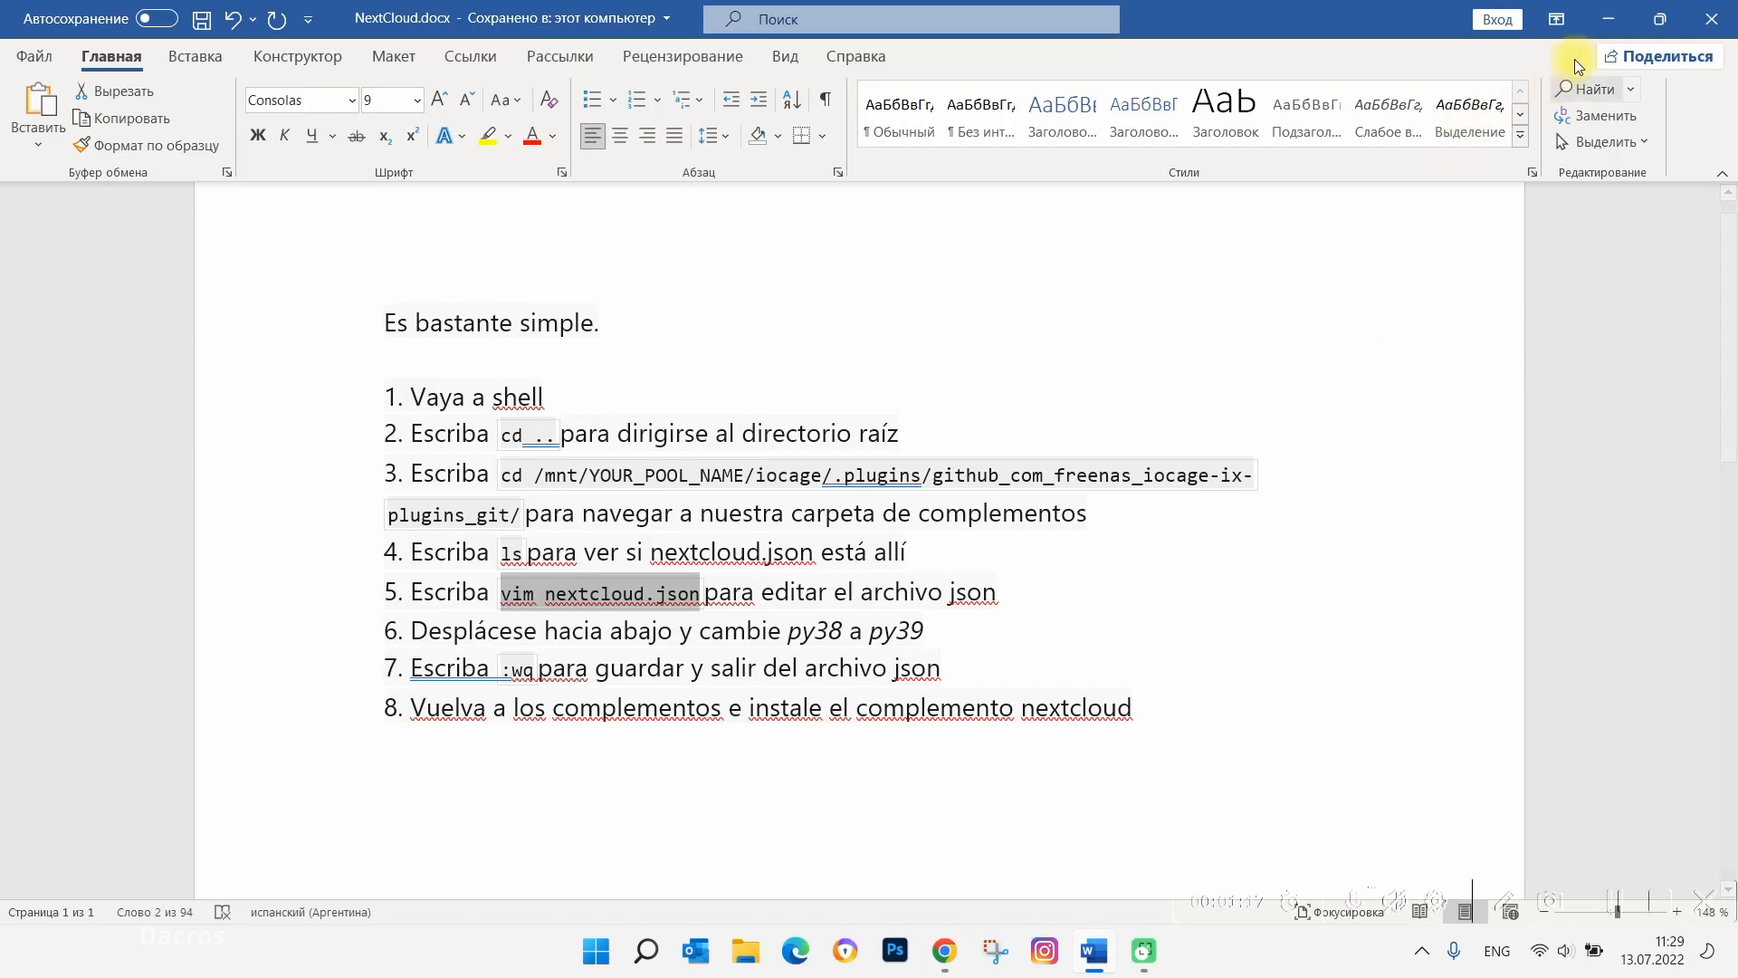
click(1608, 17)
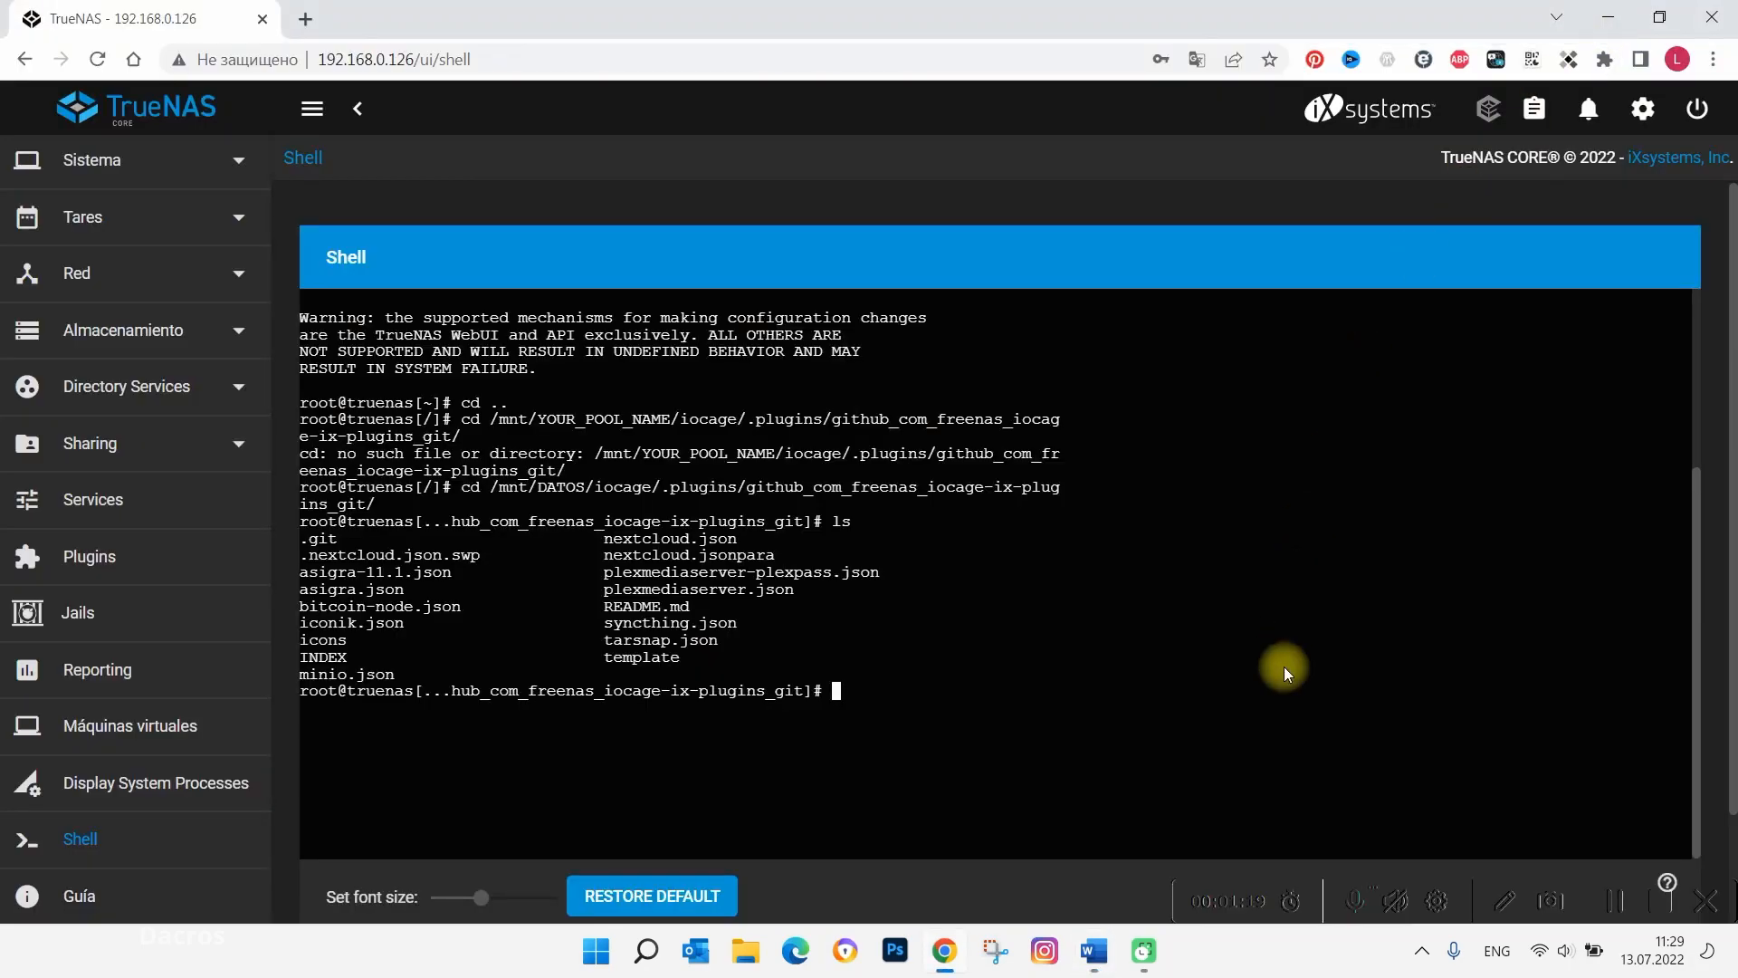
key(ctrl+v)
key(Return)
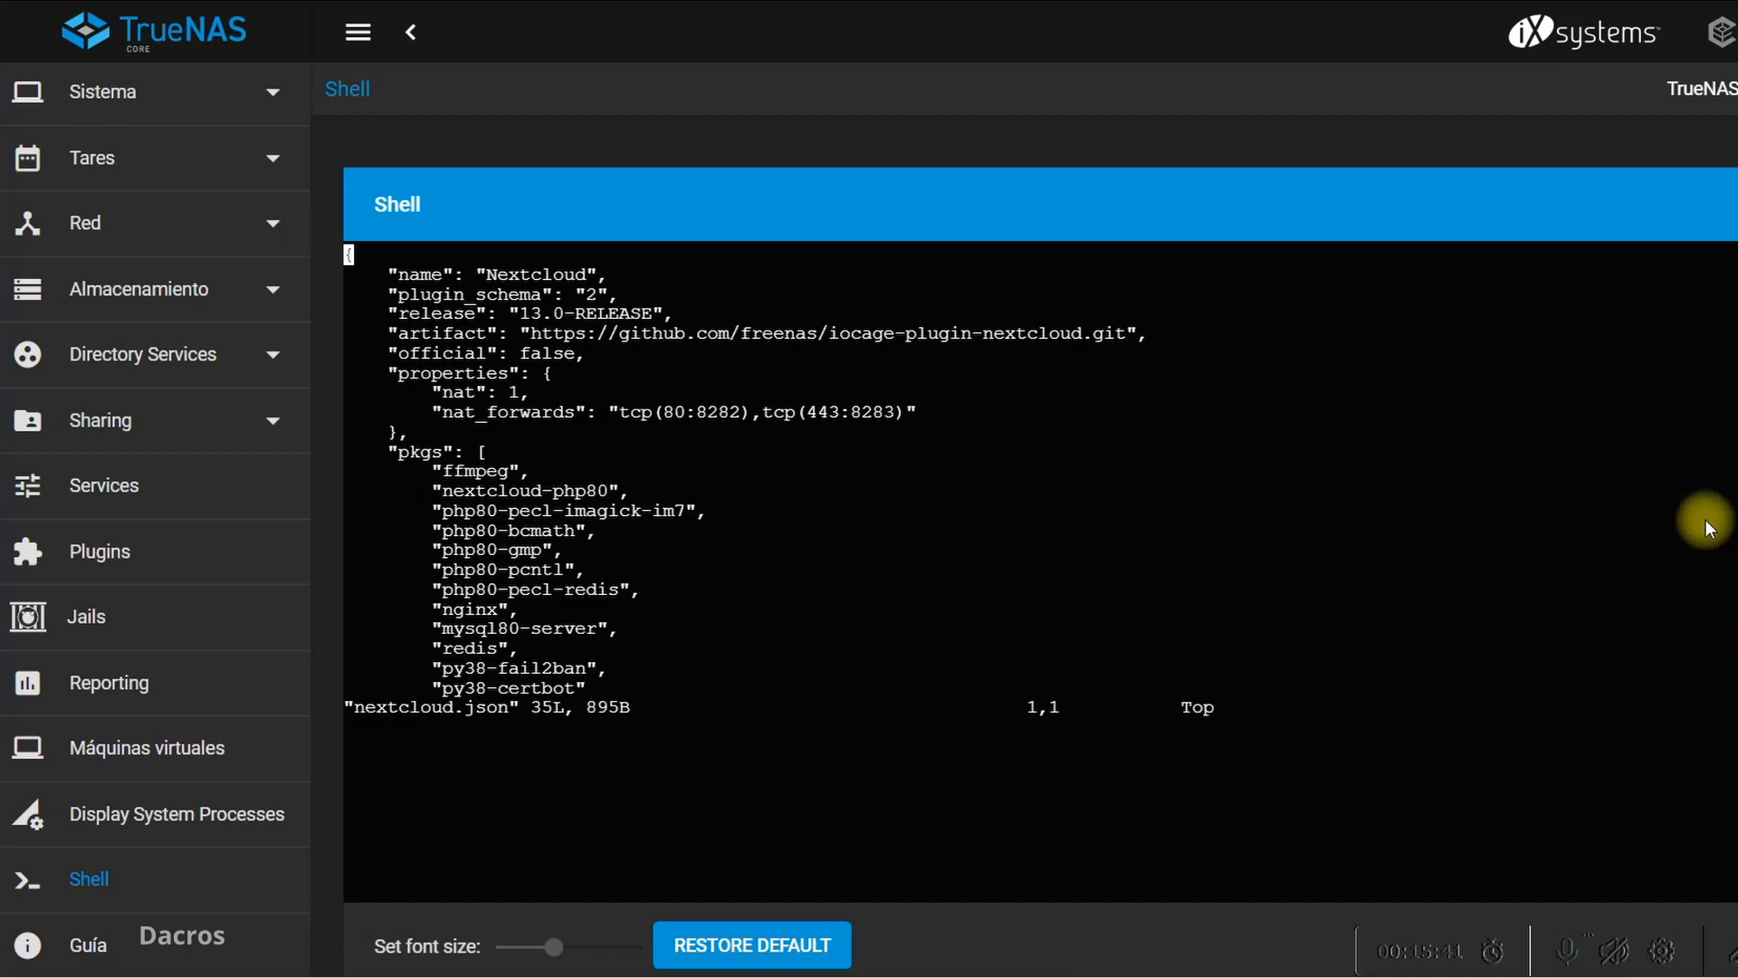
Move through nextcloud.json in vim and look over the entries for the py38 packages
key(Down)
key(Down)
key(Down)
key(Down)
key(Down)
key(Down)
key(Down)
key(Down)
key(Down)
key(Down)
key(Down)
key(Down)
key(Down)
key(Down)
key(Down)
key(Down)
key(Down)
key(Down)
key(Down)
key(Down)
key(Down)
key(Right)
key(Right)
key(Right)
key(Right)
key(Right)
key(Right)
key(Right)
key(Right)
key(Right)
key(Right)
key(Right)
key(Right)
key(Right)
key(Left)
key(Left)
key(Left)
key(Left)
key(Left)
key(Left)
key(Left)
key(Left)
key(Left)
key(Left)
key(Left)
key(Left)
key(Left)
key(g)
key(g)
key(j)
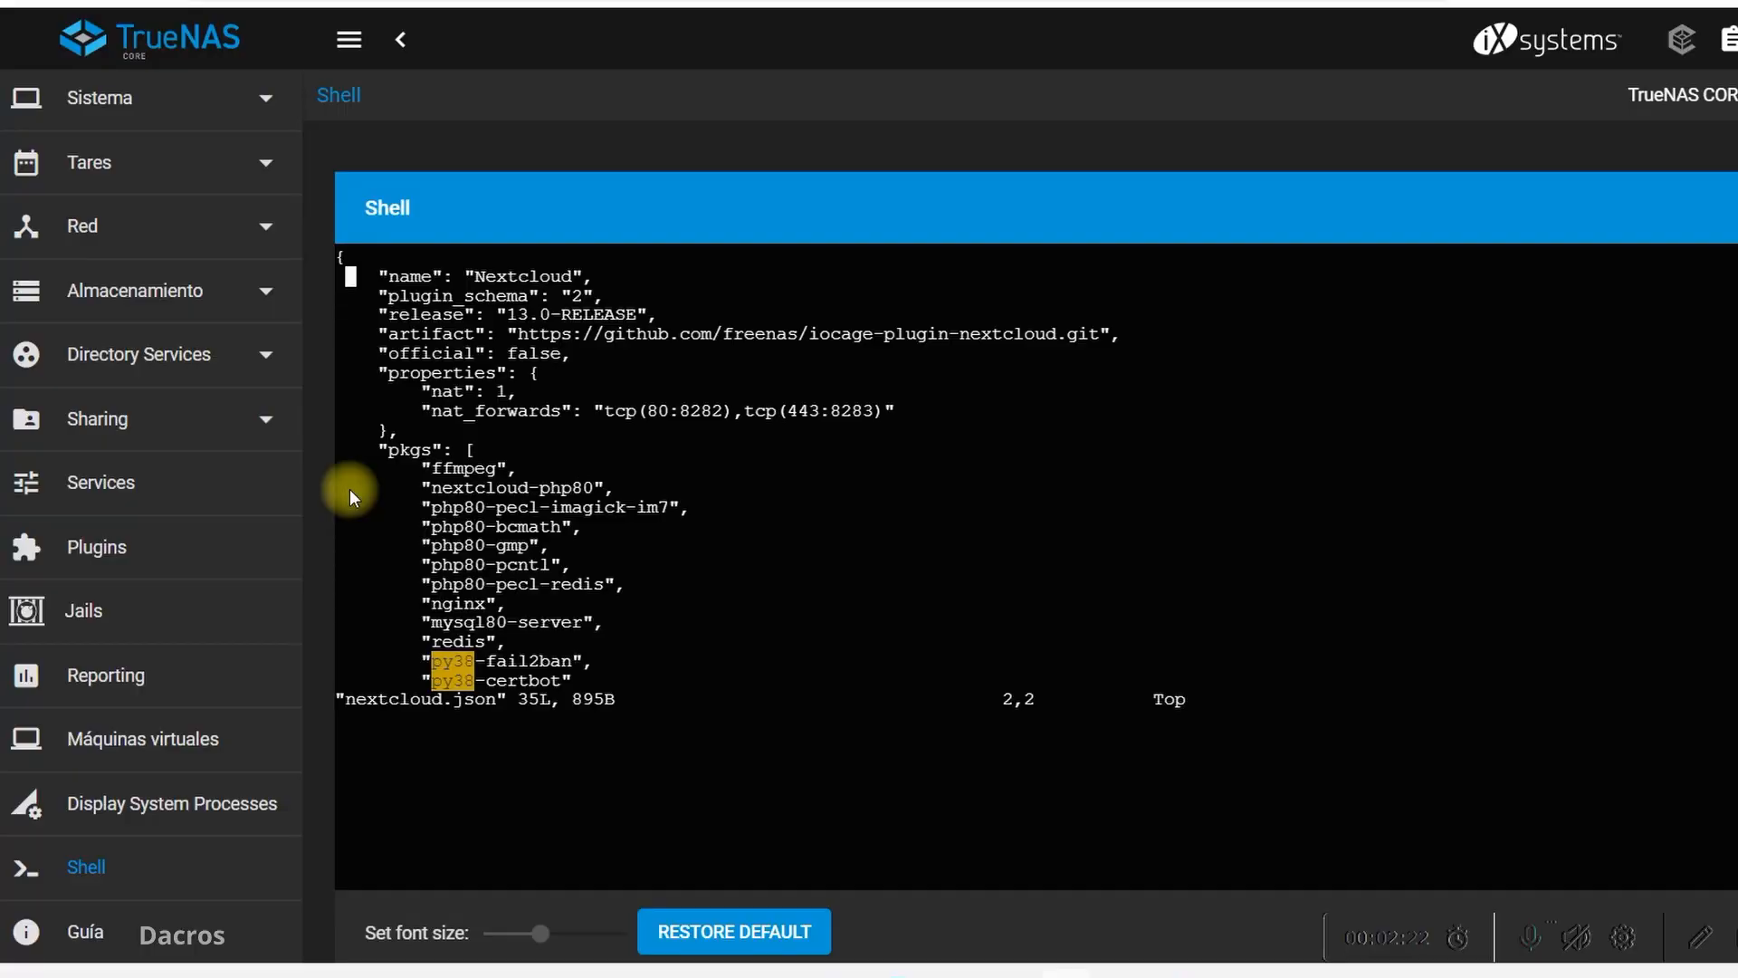
Enter insert mode in vim, add the test characters "jk" on the "name" line and delete them
text(ijk)
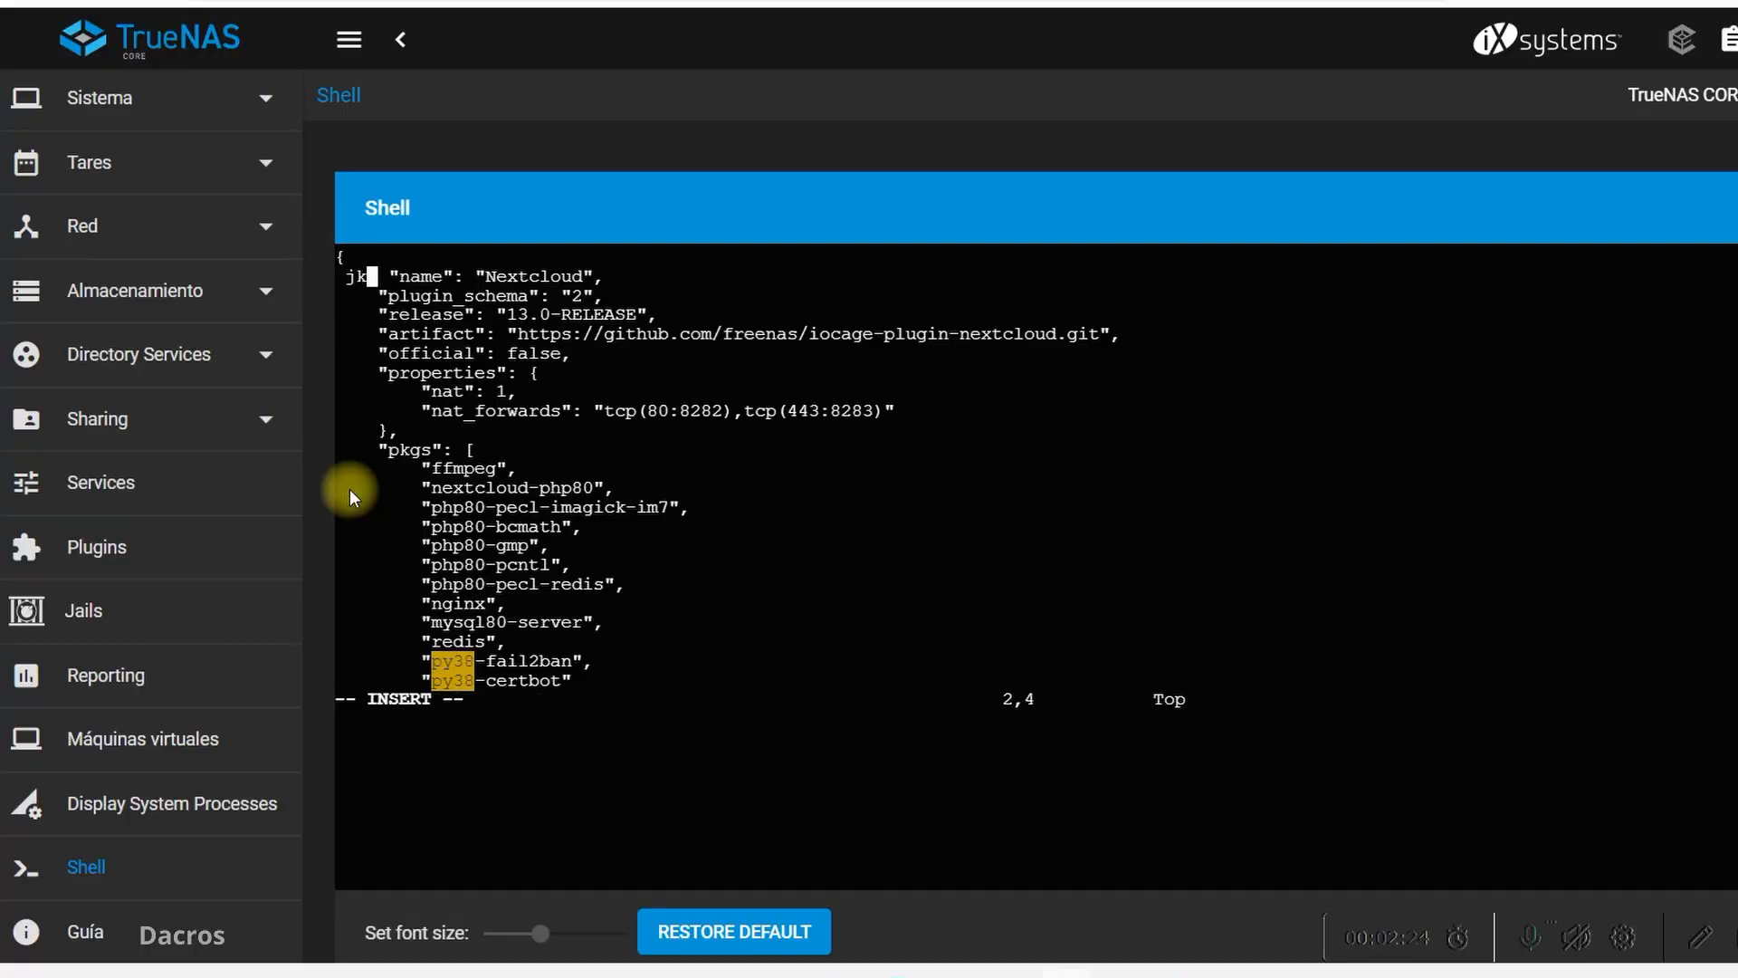
key(BackSpace)
key(BackSpace)
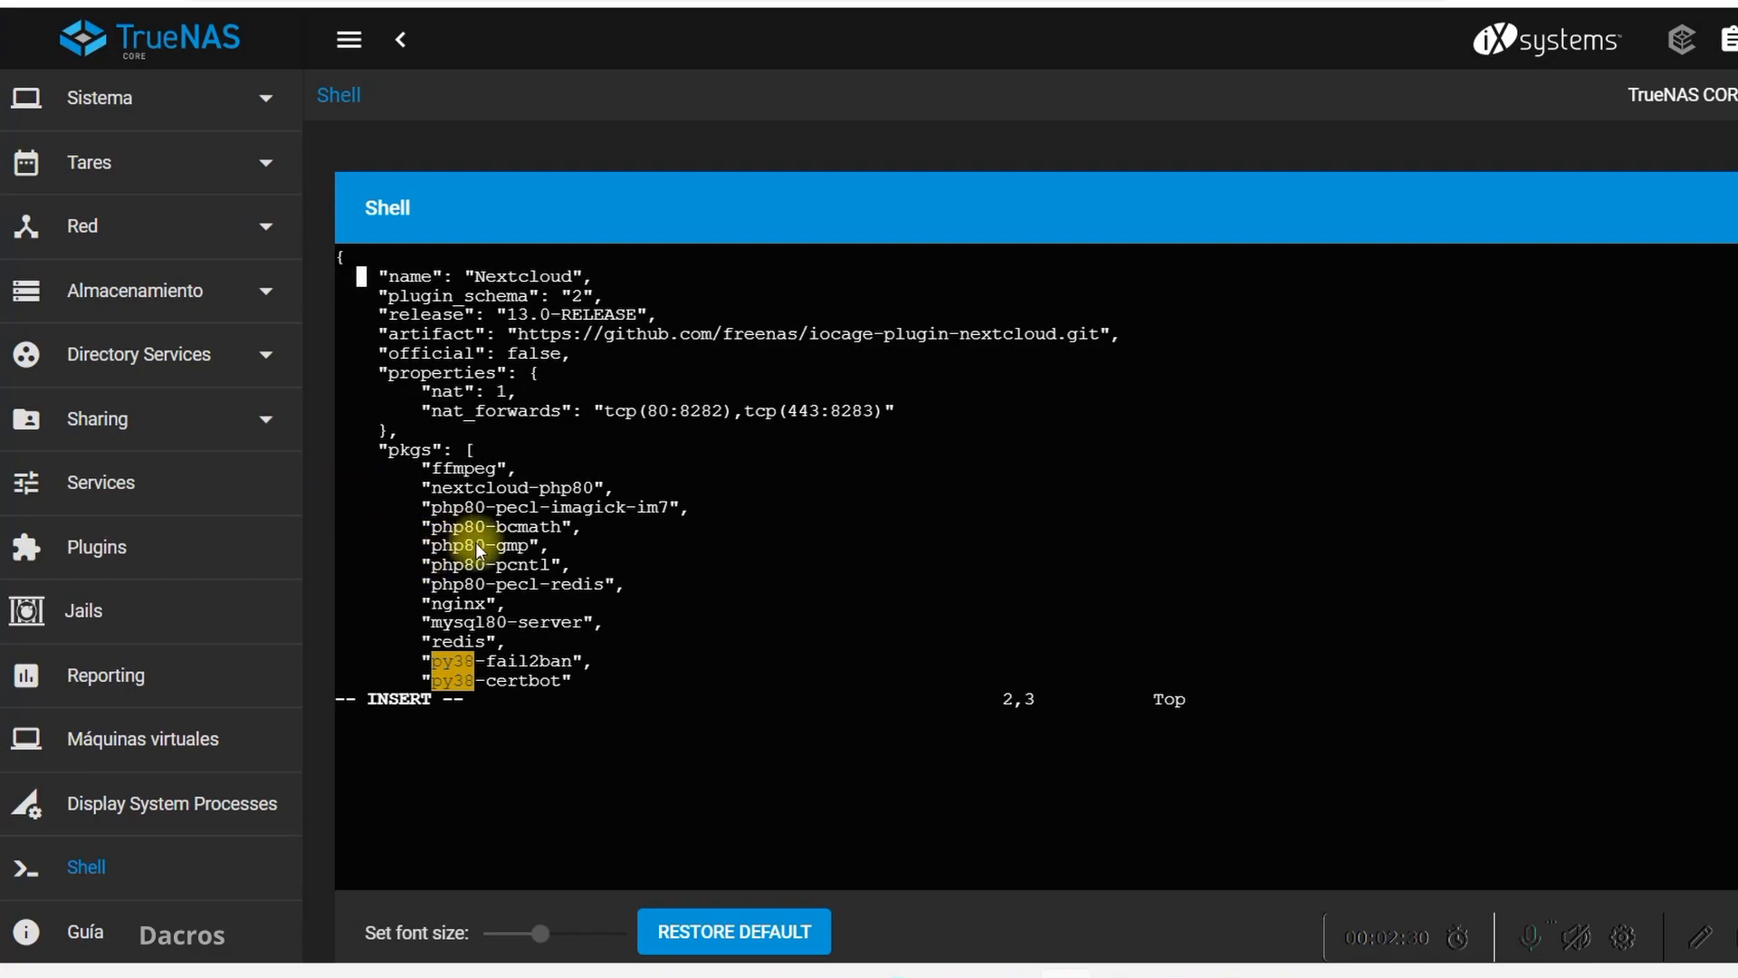
Change py38 to py39 in the fail2ban and certbot package entries, and leave insert mode
key(Down)
key(Down)
key(Down)
key(Down)
key(Down)
key(Down)
key(Down)
key(Down)
key(Down)
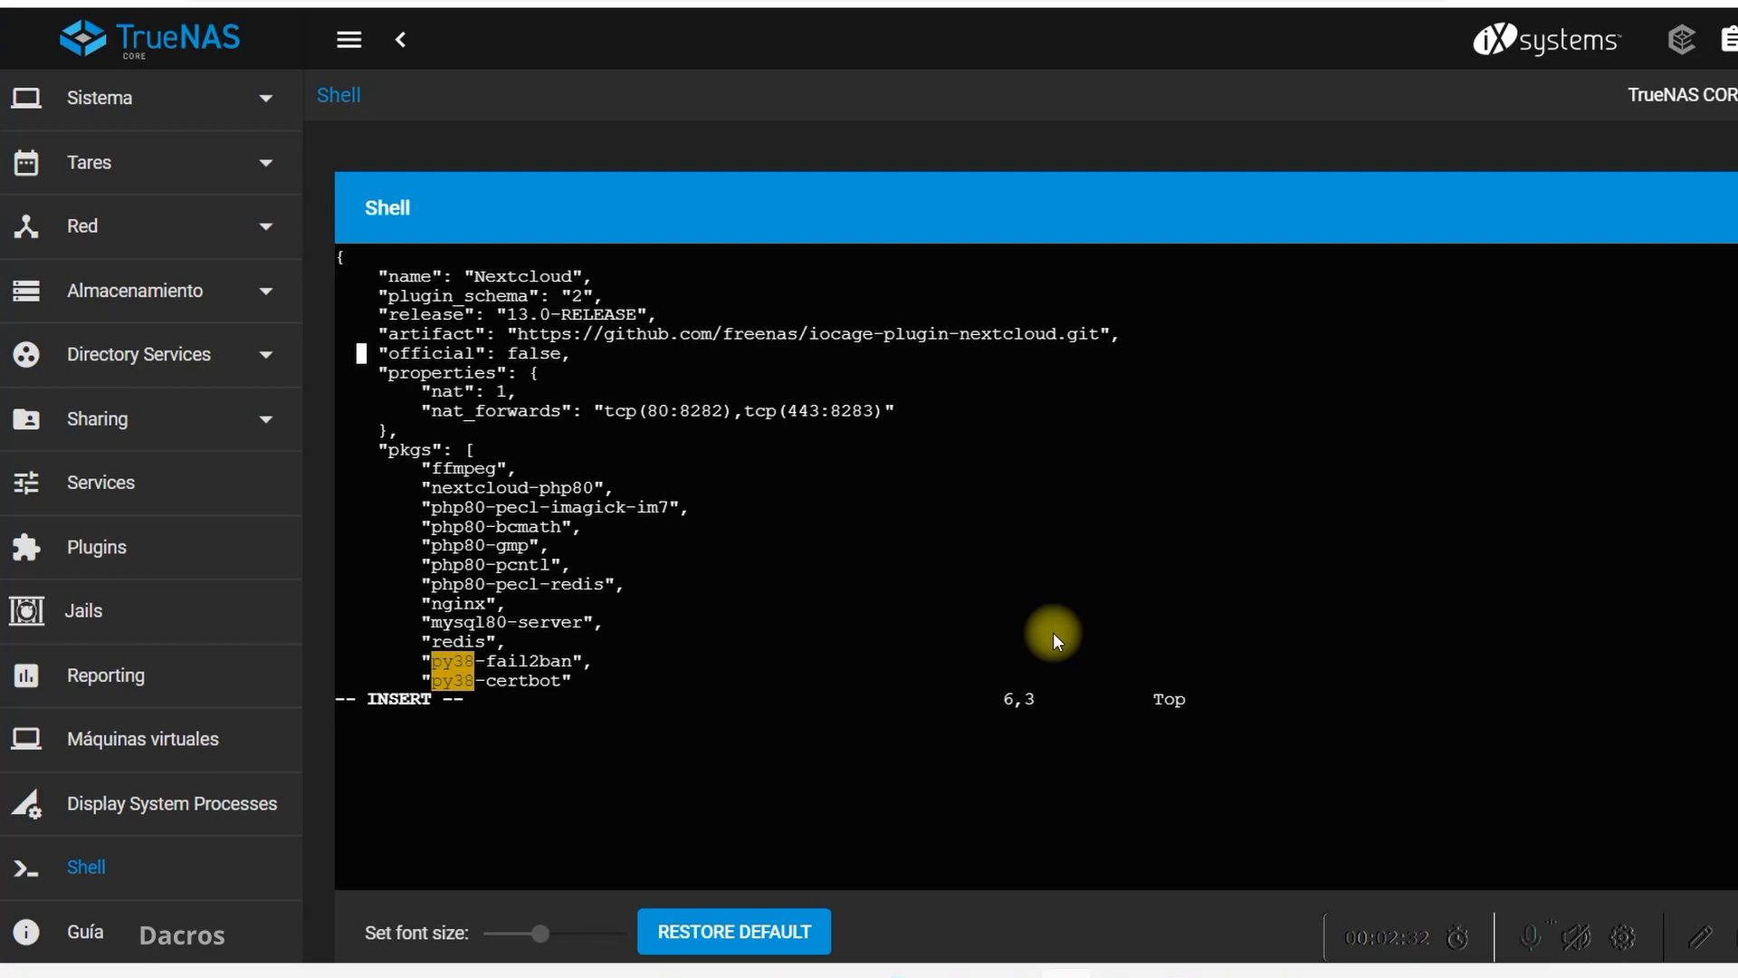
key(Down)
key(Down)
key(Down)
key(Down)
key(Down)
key(Down)
key(Down)
key(Down)
key(Down)
key(Down)
key(Down)
key(Down)
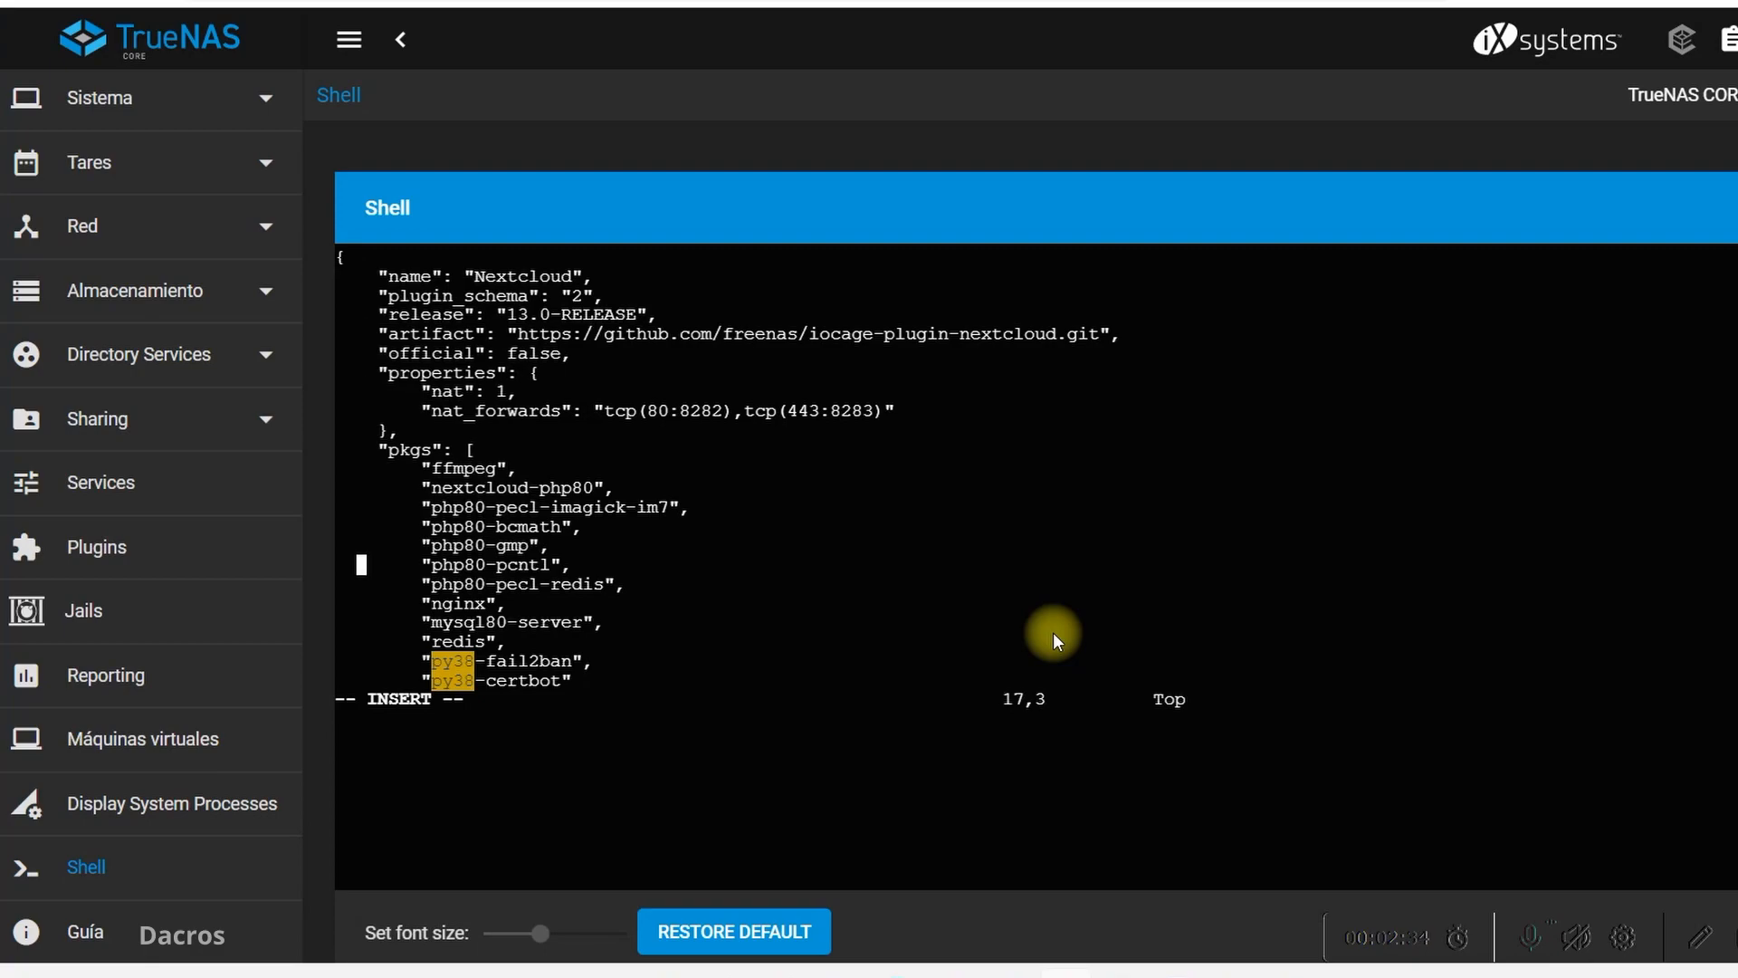
key(Up)
key(Right)
key(Right)
key(Right)
key(Right)
key(Right)
key(Right)
key(Right)
key(Right)
key(Right)
key(Right)
key(Right)
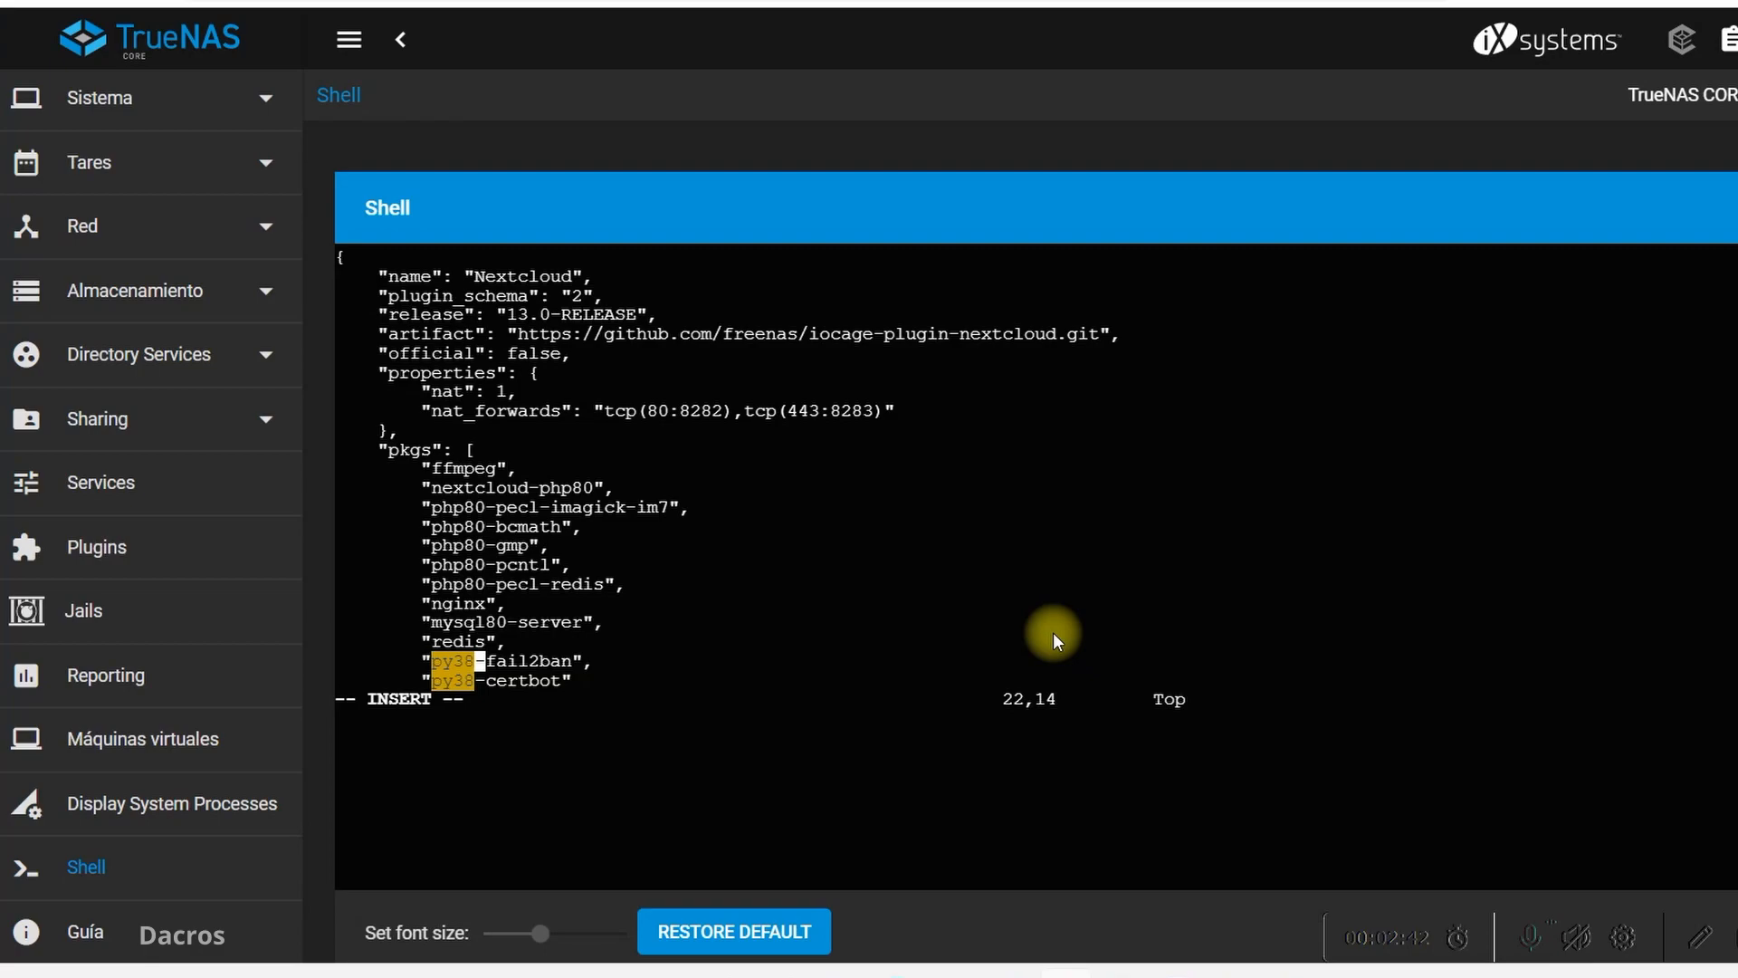
key(BackSpace)
key(Down)
key(BackSpace)
text(9)
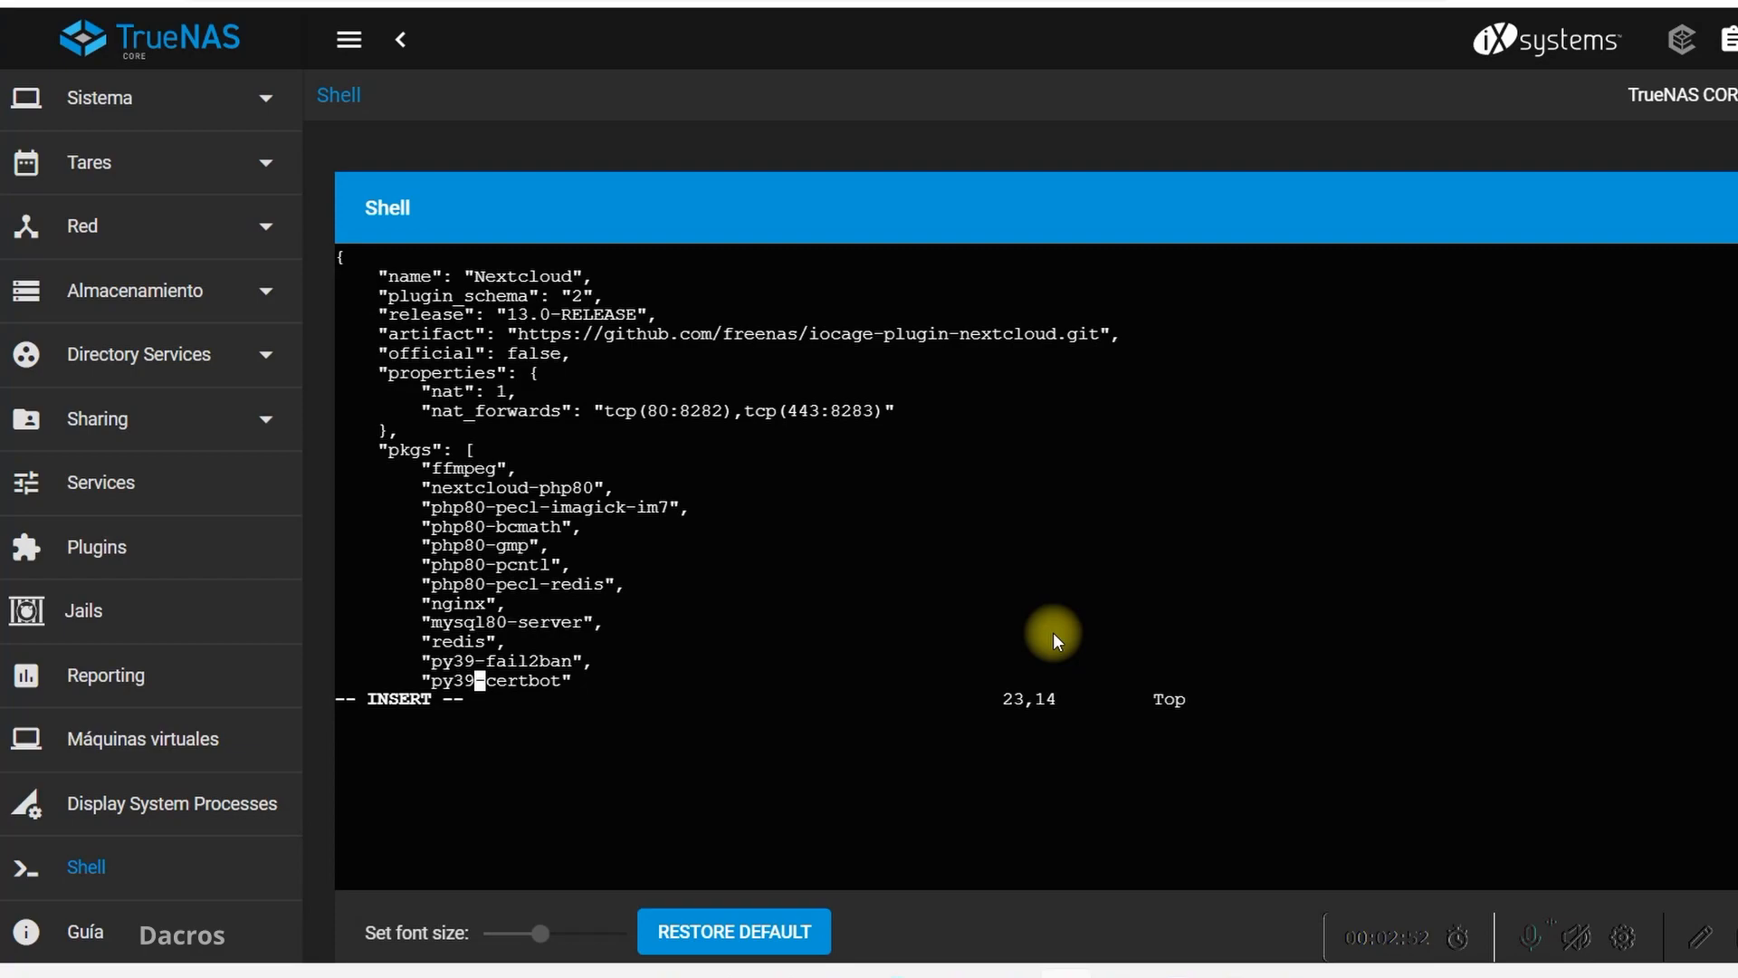
key(Escape)
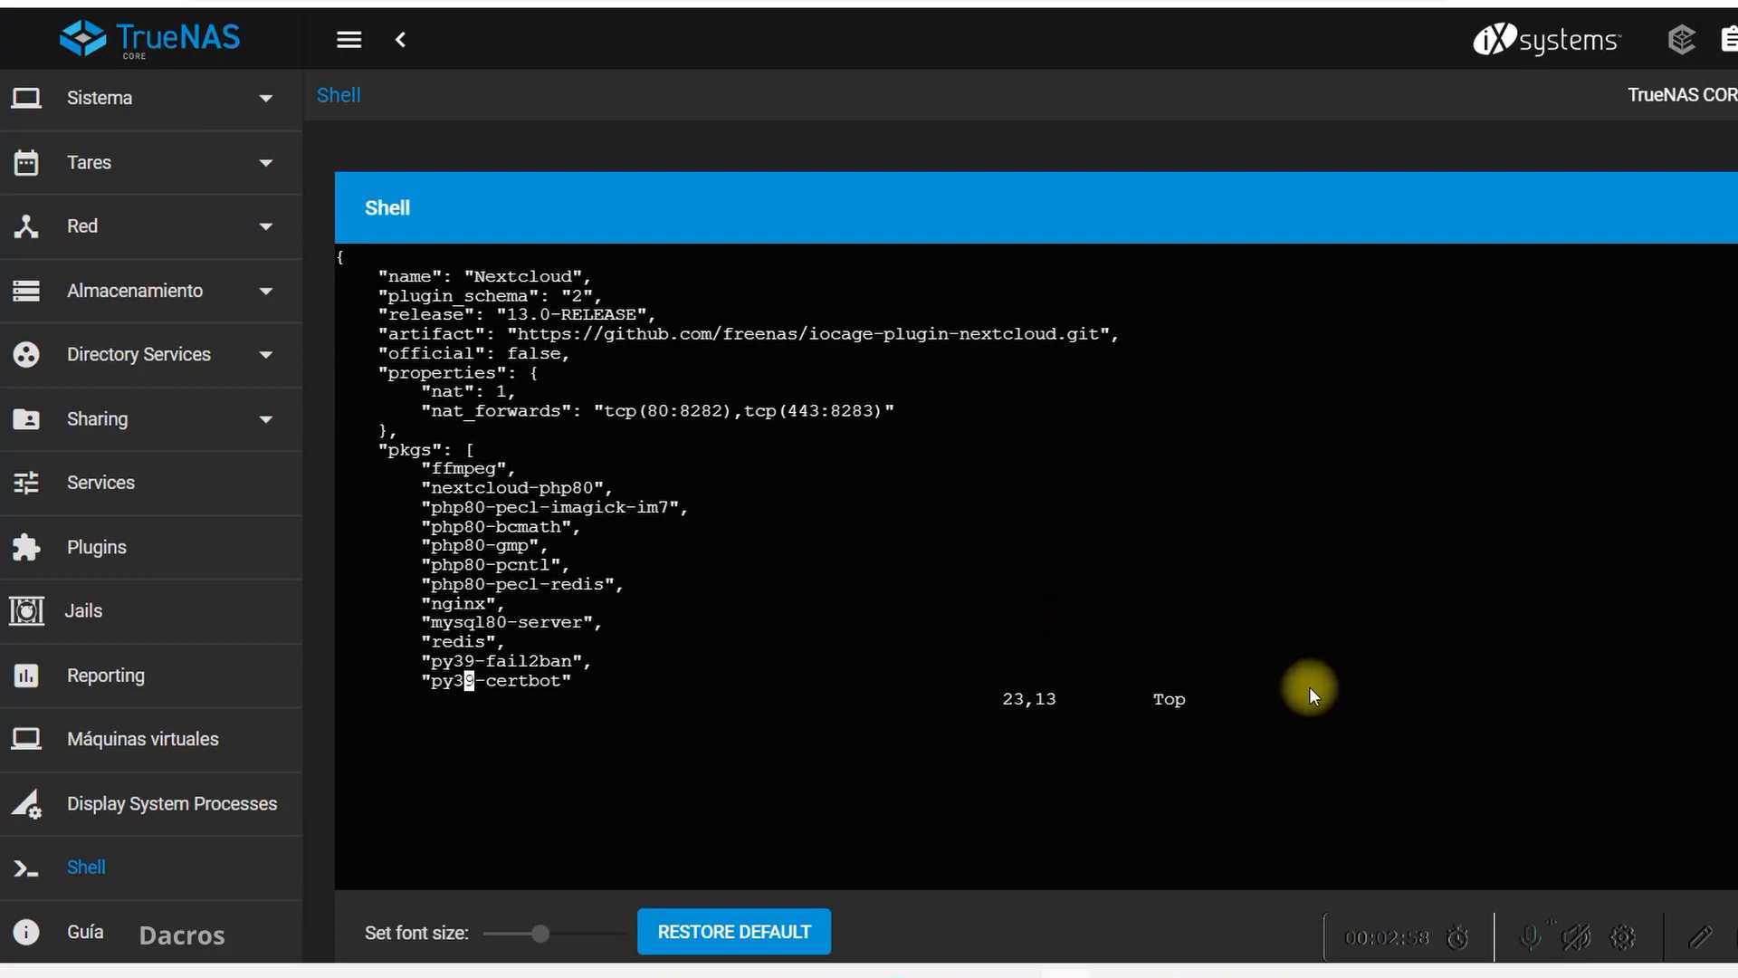
Copy ":wq" from step 7 of the Word instructions and return to the TrueNAS shell
key(alt+Tab)
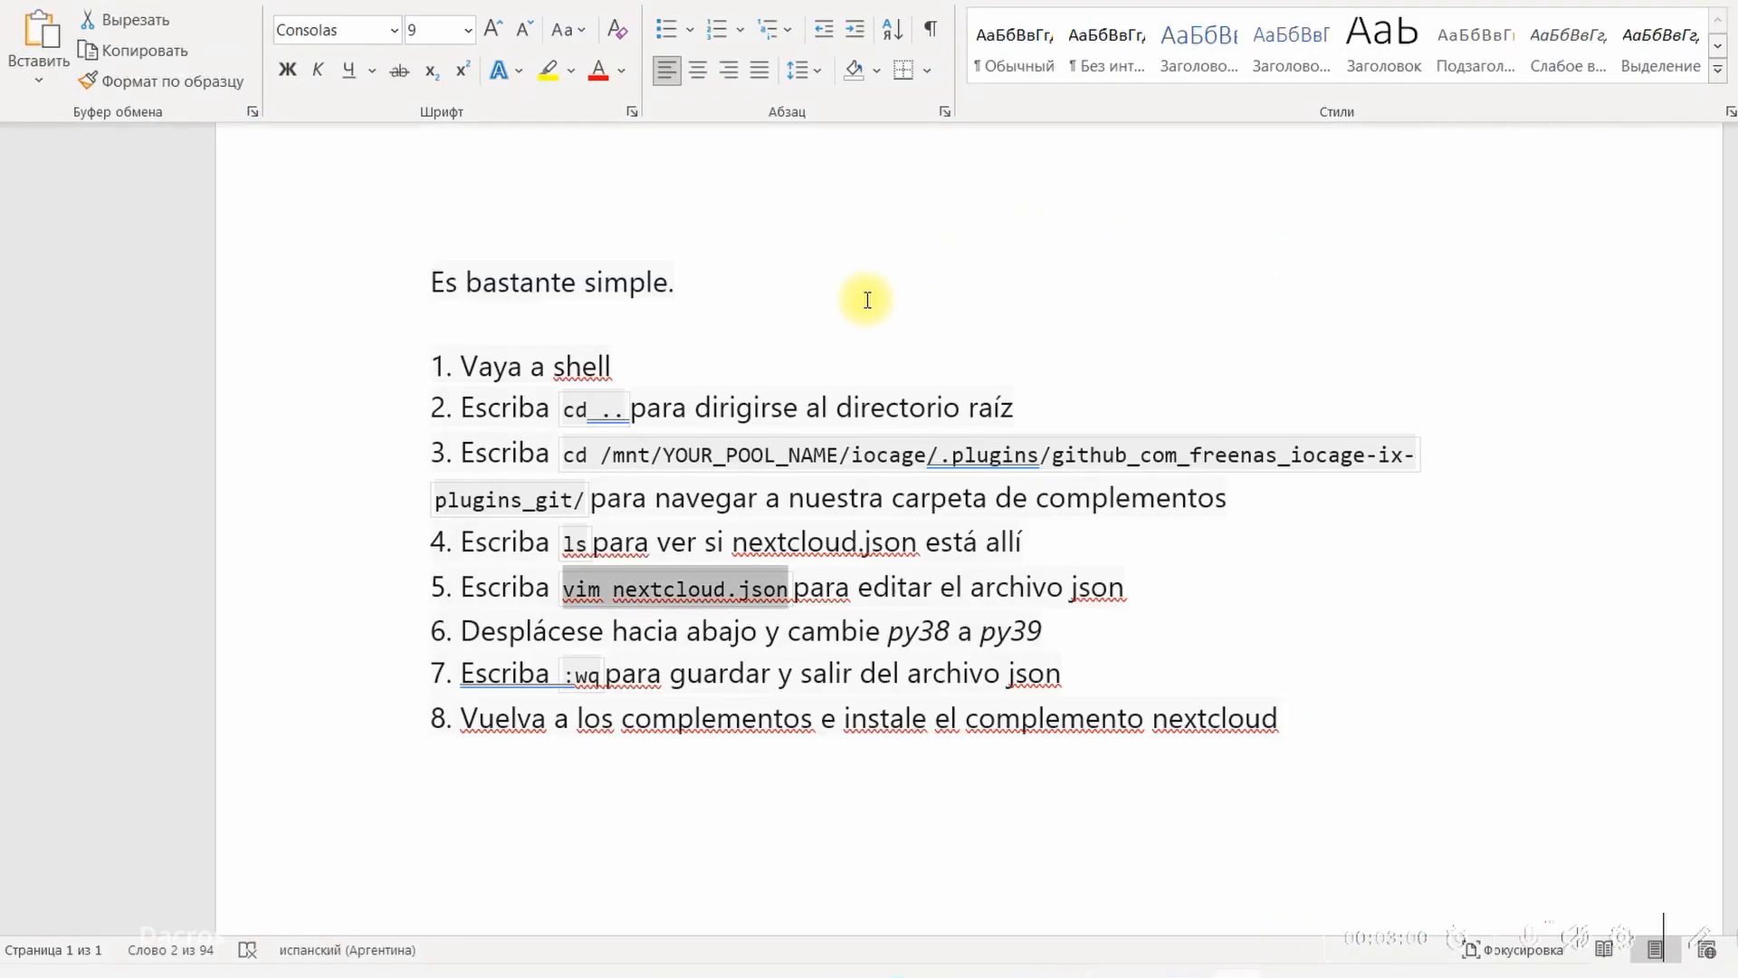
click(594, 677)
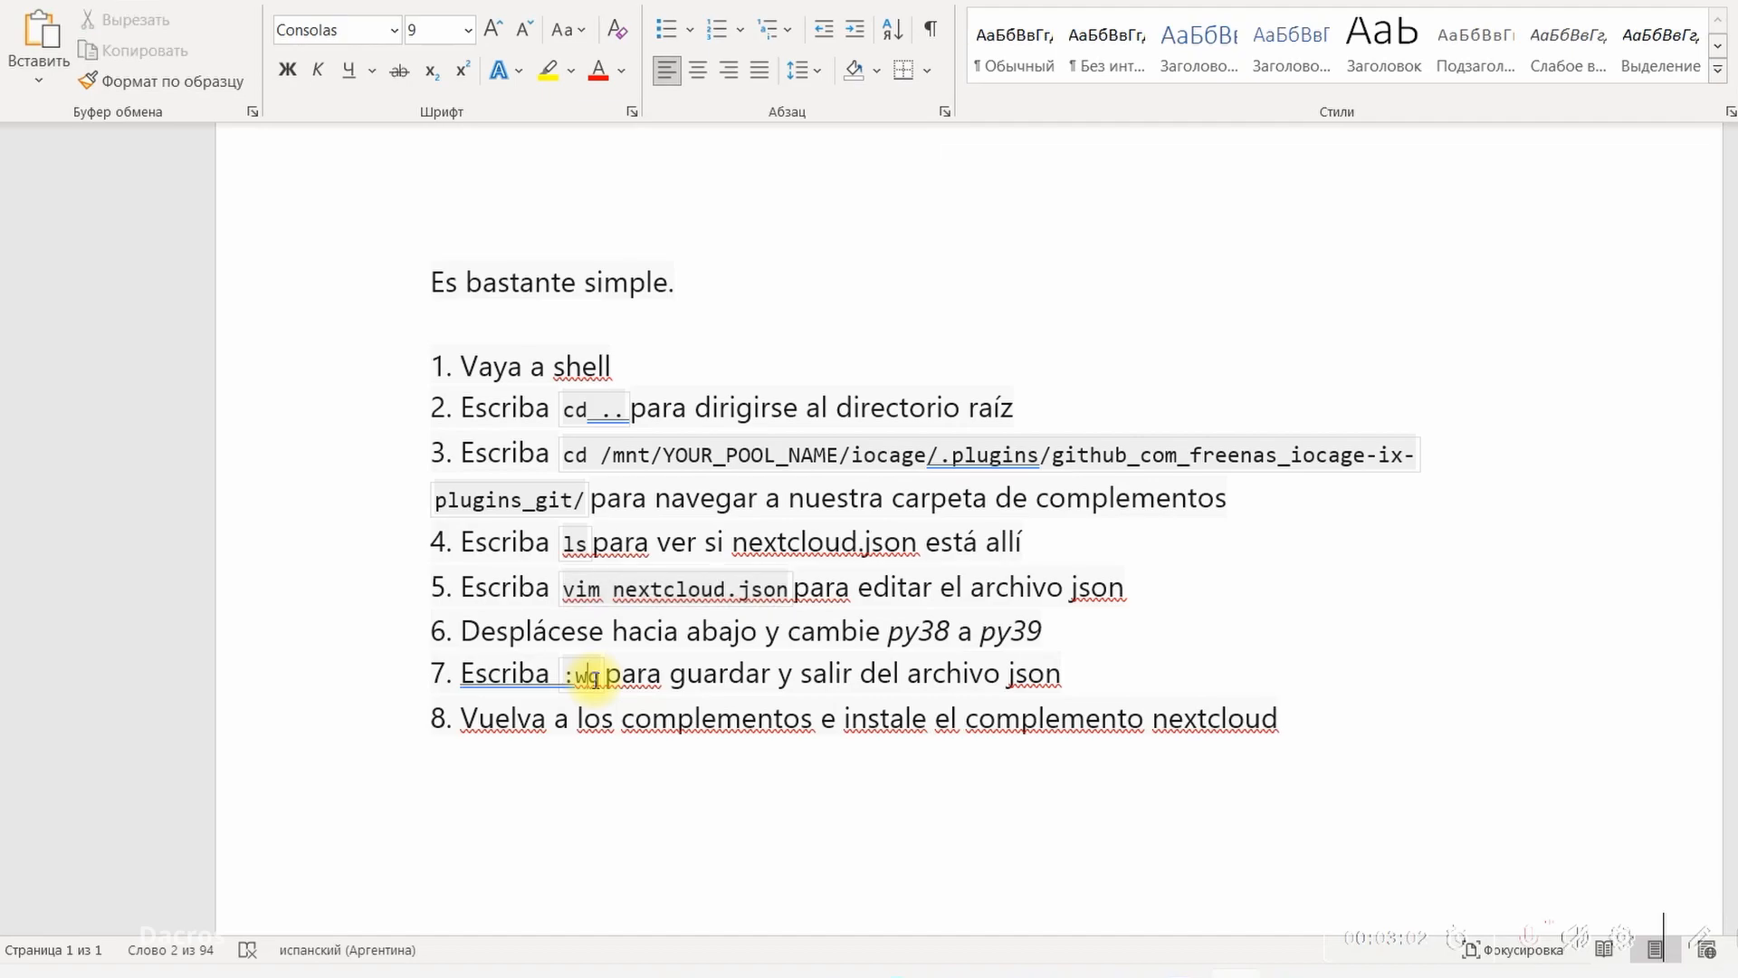
drag(594, 677, 566, 675)
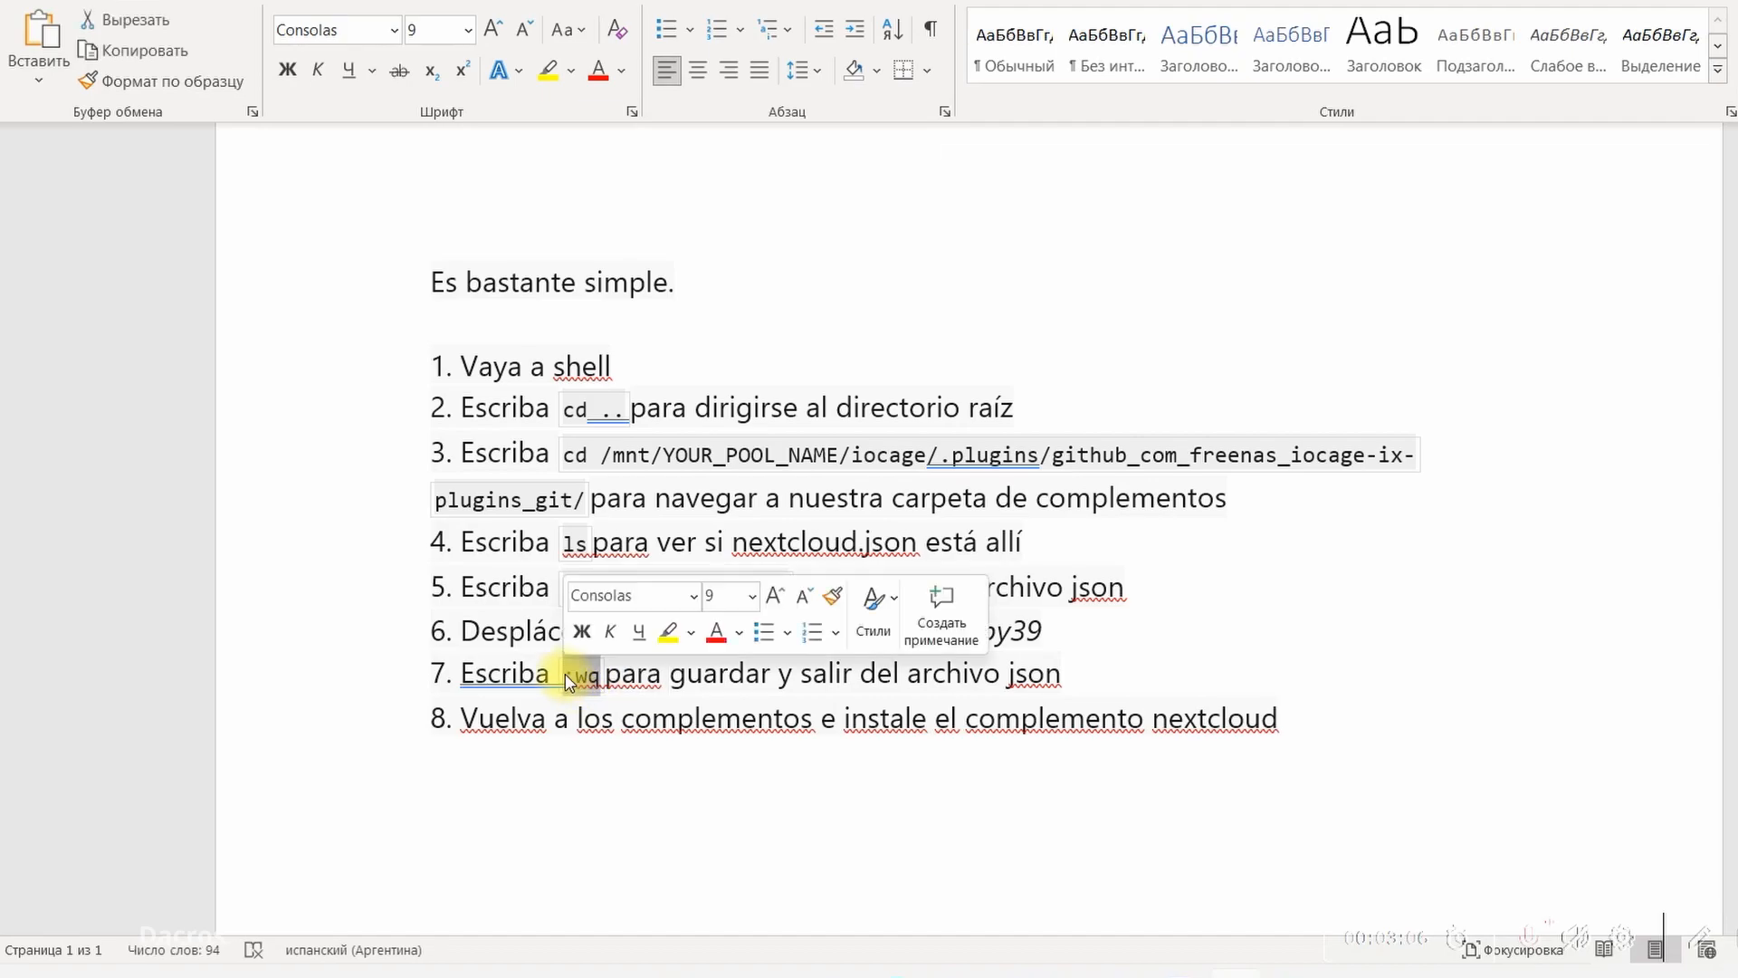
right_click(570, 675)
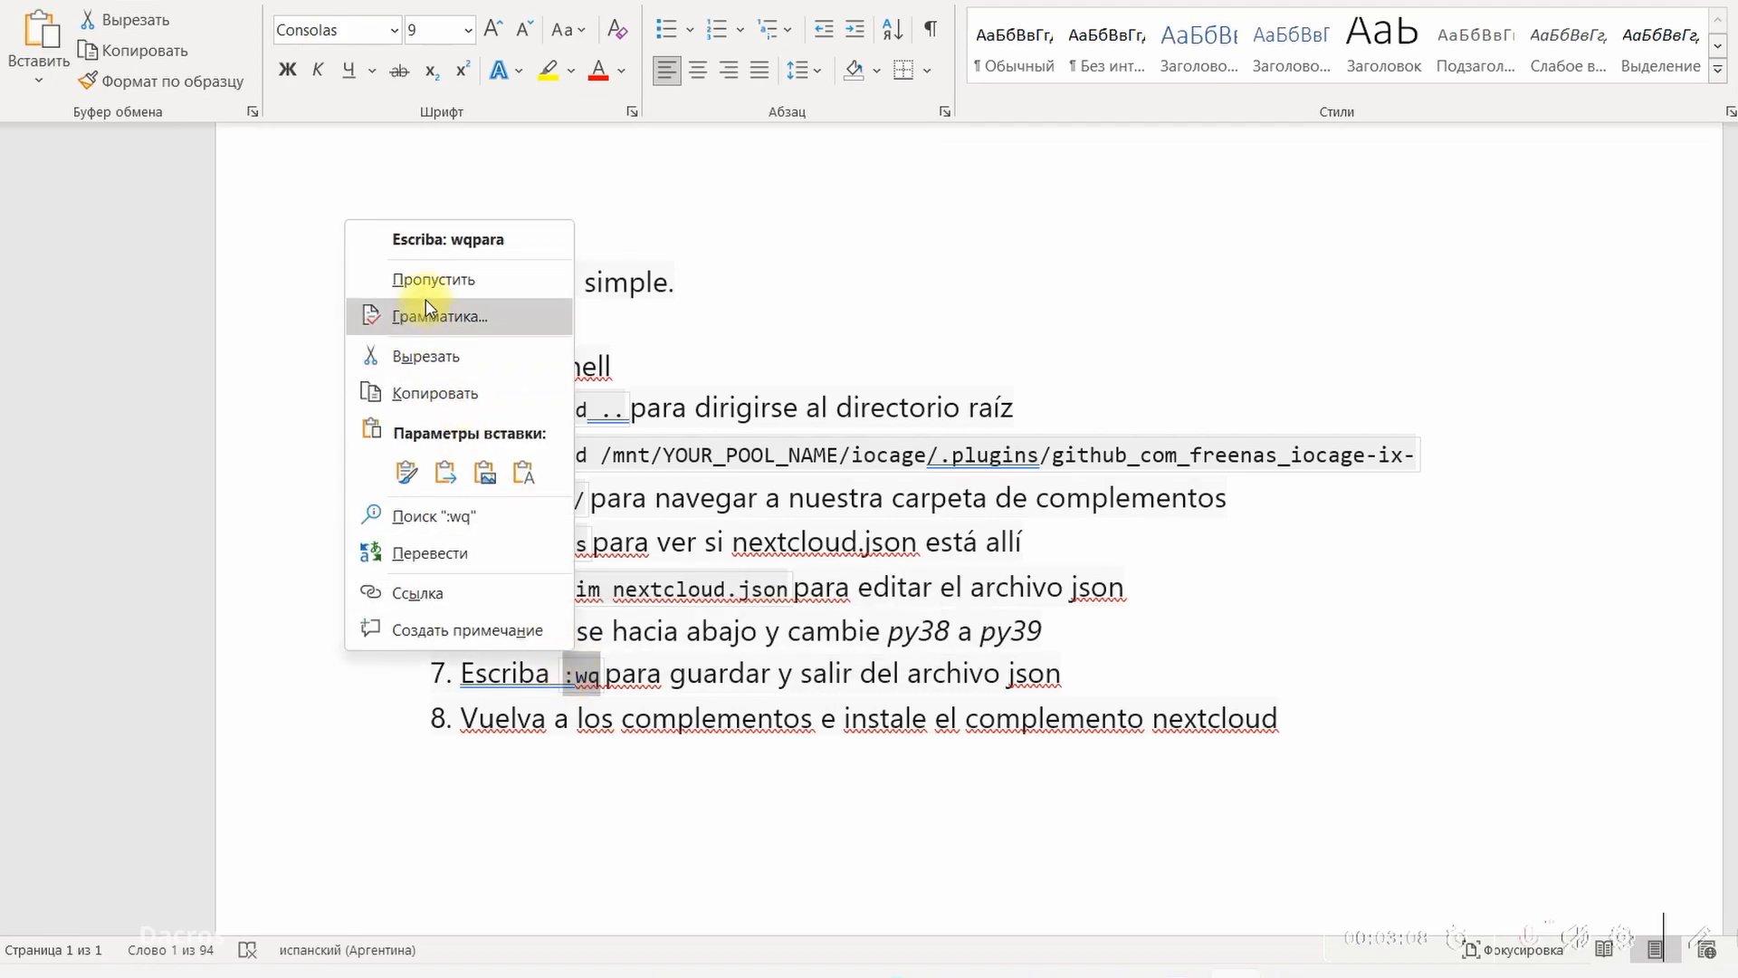
click(447, 395)
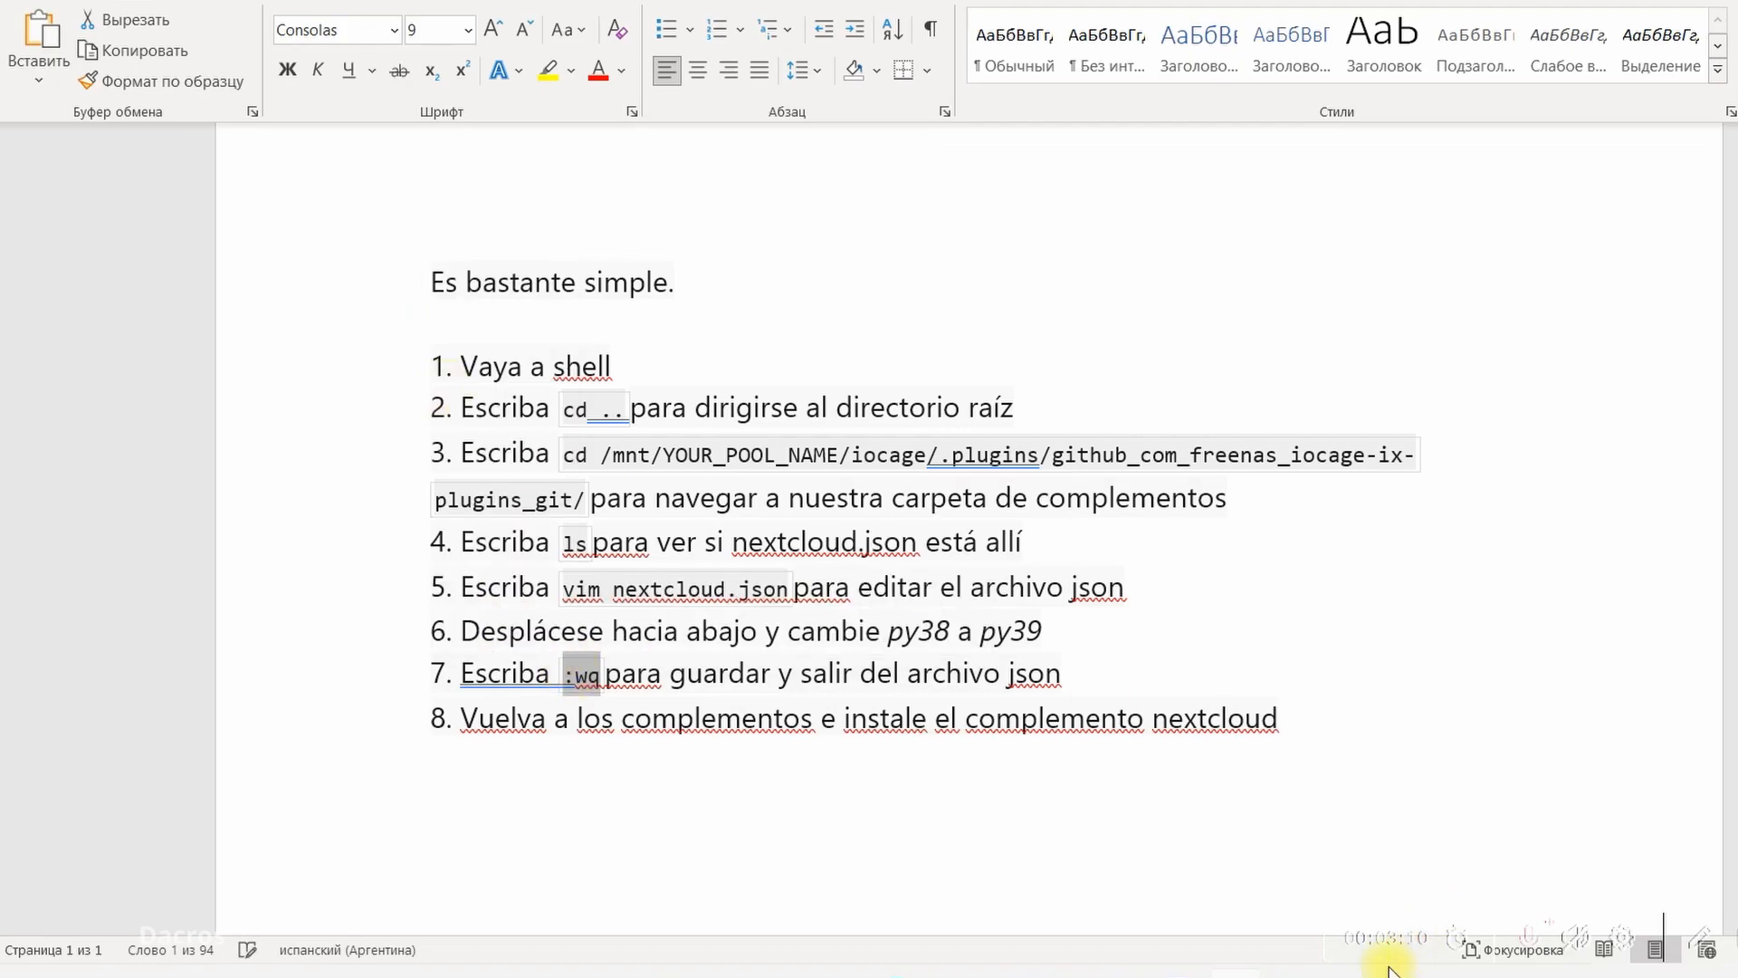
click(1063, 968)
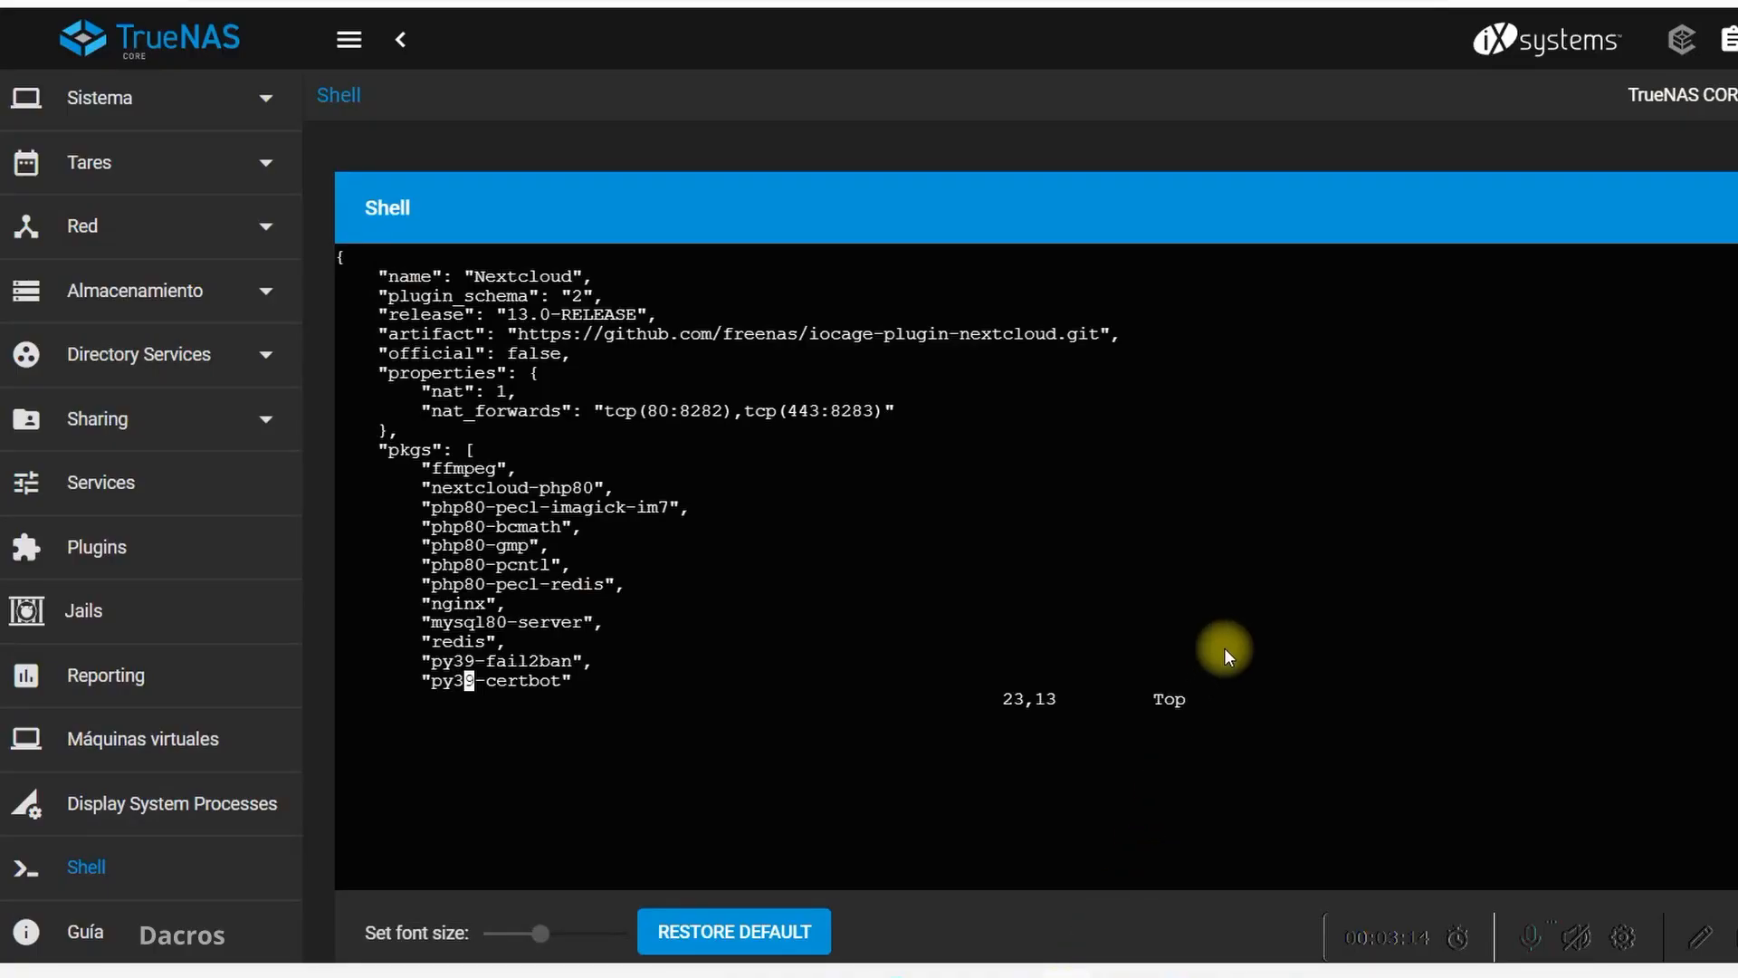
Check the rest of nextcloud.json, and save and close the file with ":wq"
key(Down)
key(Down)
key(Down)
key(Down)
key(Down)
key(Down)
key(Down)
key(Down)
key(Down)
key(Down)
key(Down)
key(Down)
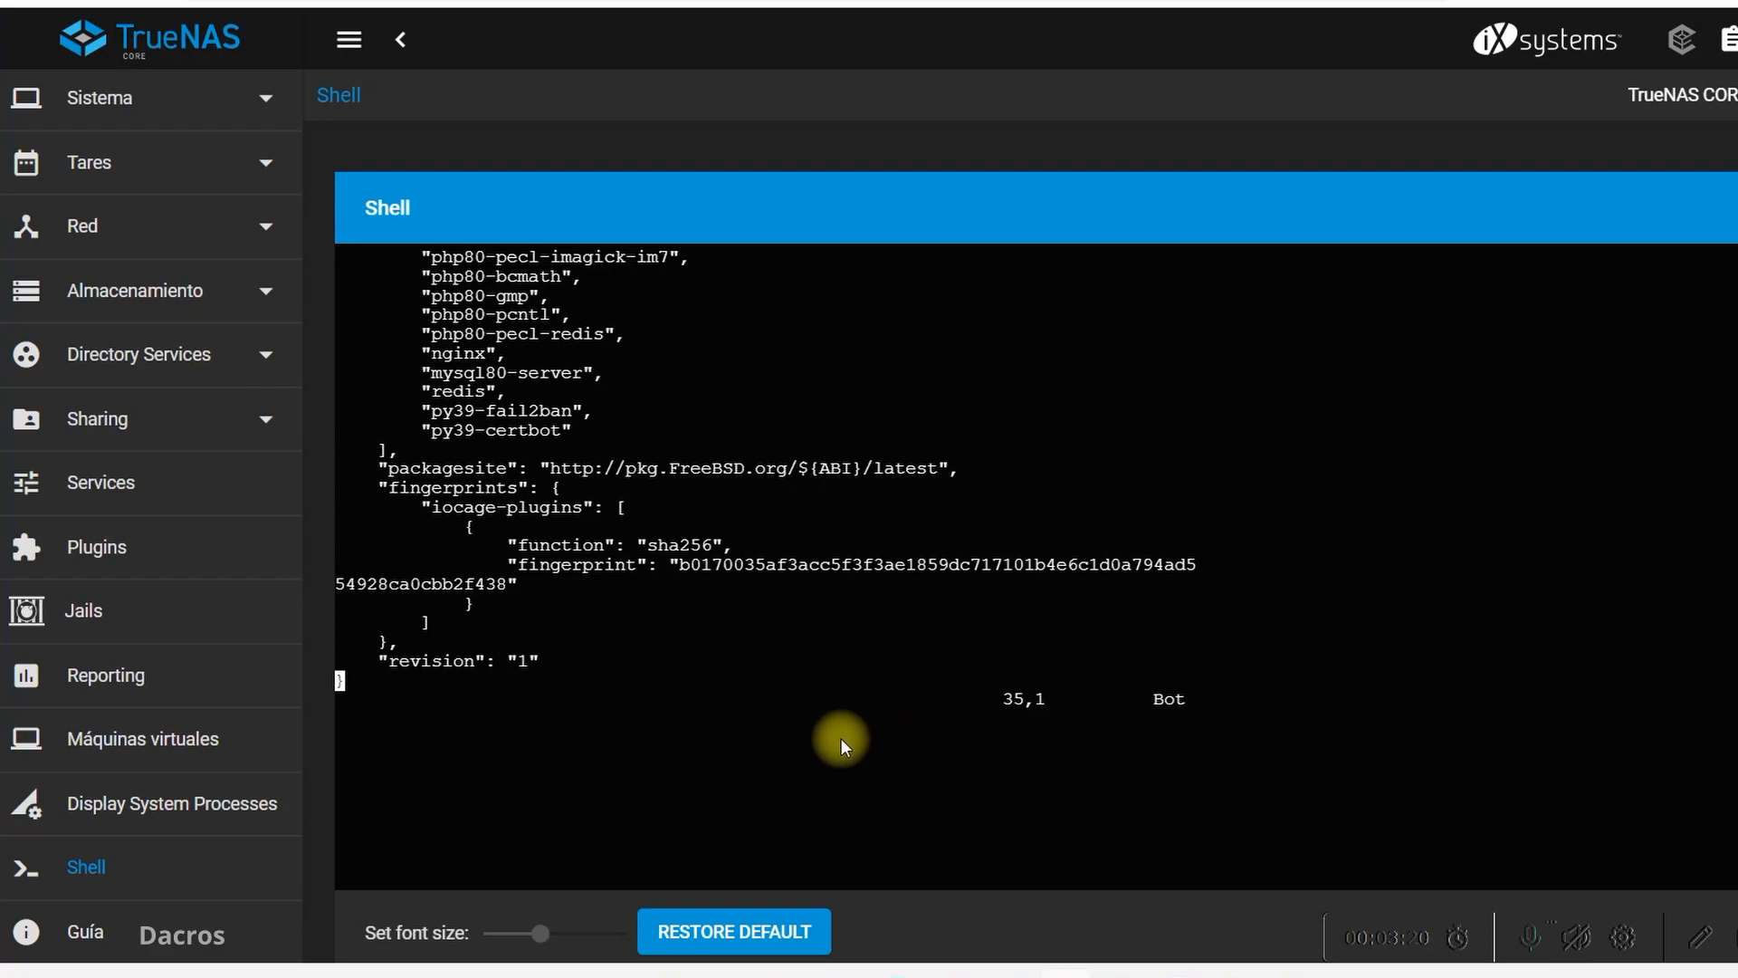
text(:wq)
key(Return)
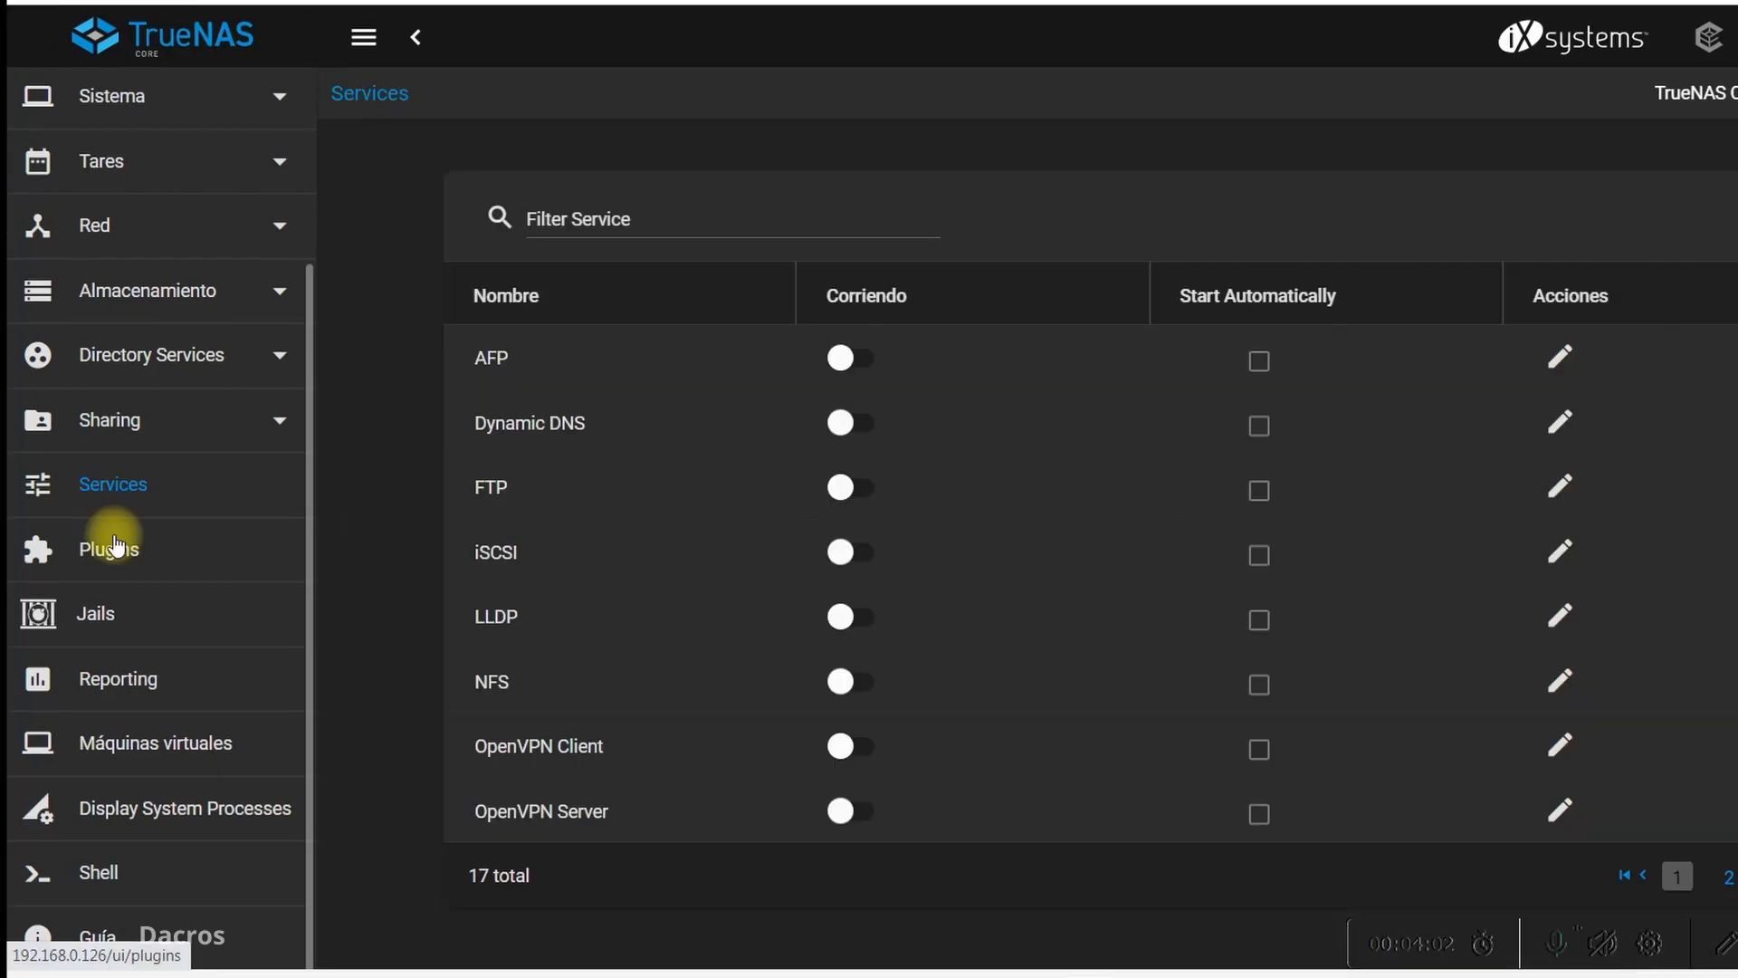
Go to the TrueNAS plugin catalogue, select Nextcloud and open its installation form
click(100, 546)
click(793, 316)
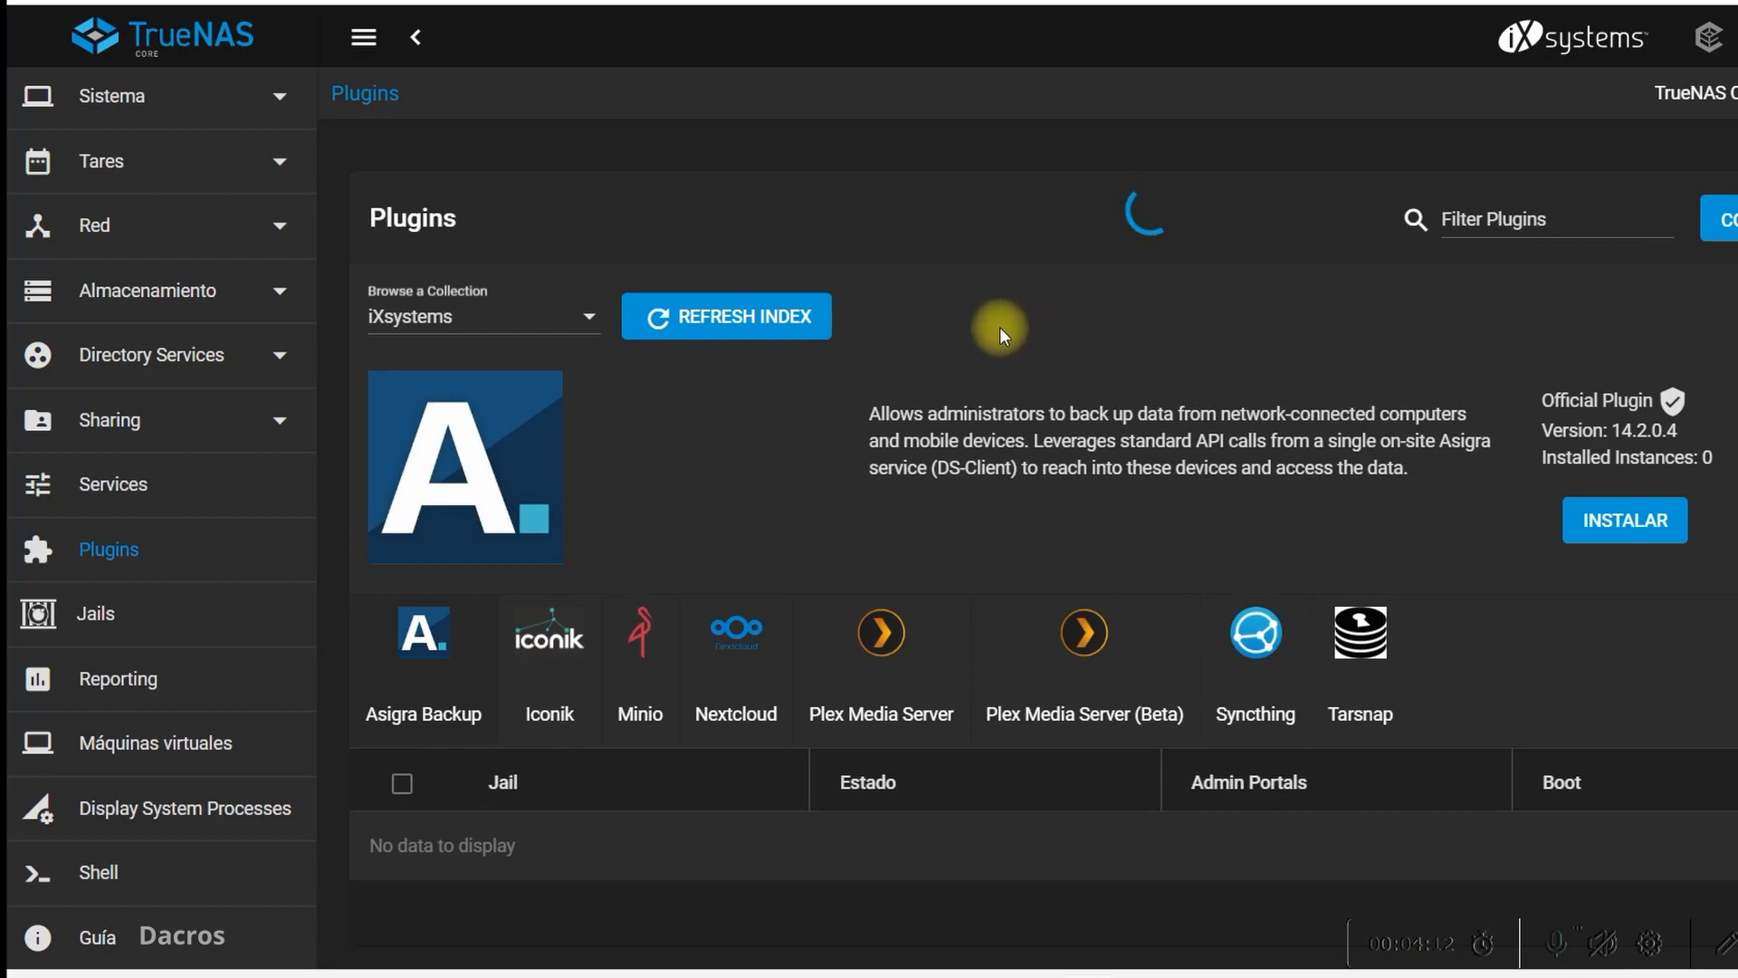
click(747, 600)
click(1599, 489)
Copy the plugin name "nextcloud" into the jail name and save the form to install the plugin
drag(496, 234, 358, 225)
right_click(399, 240)
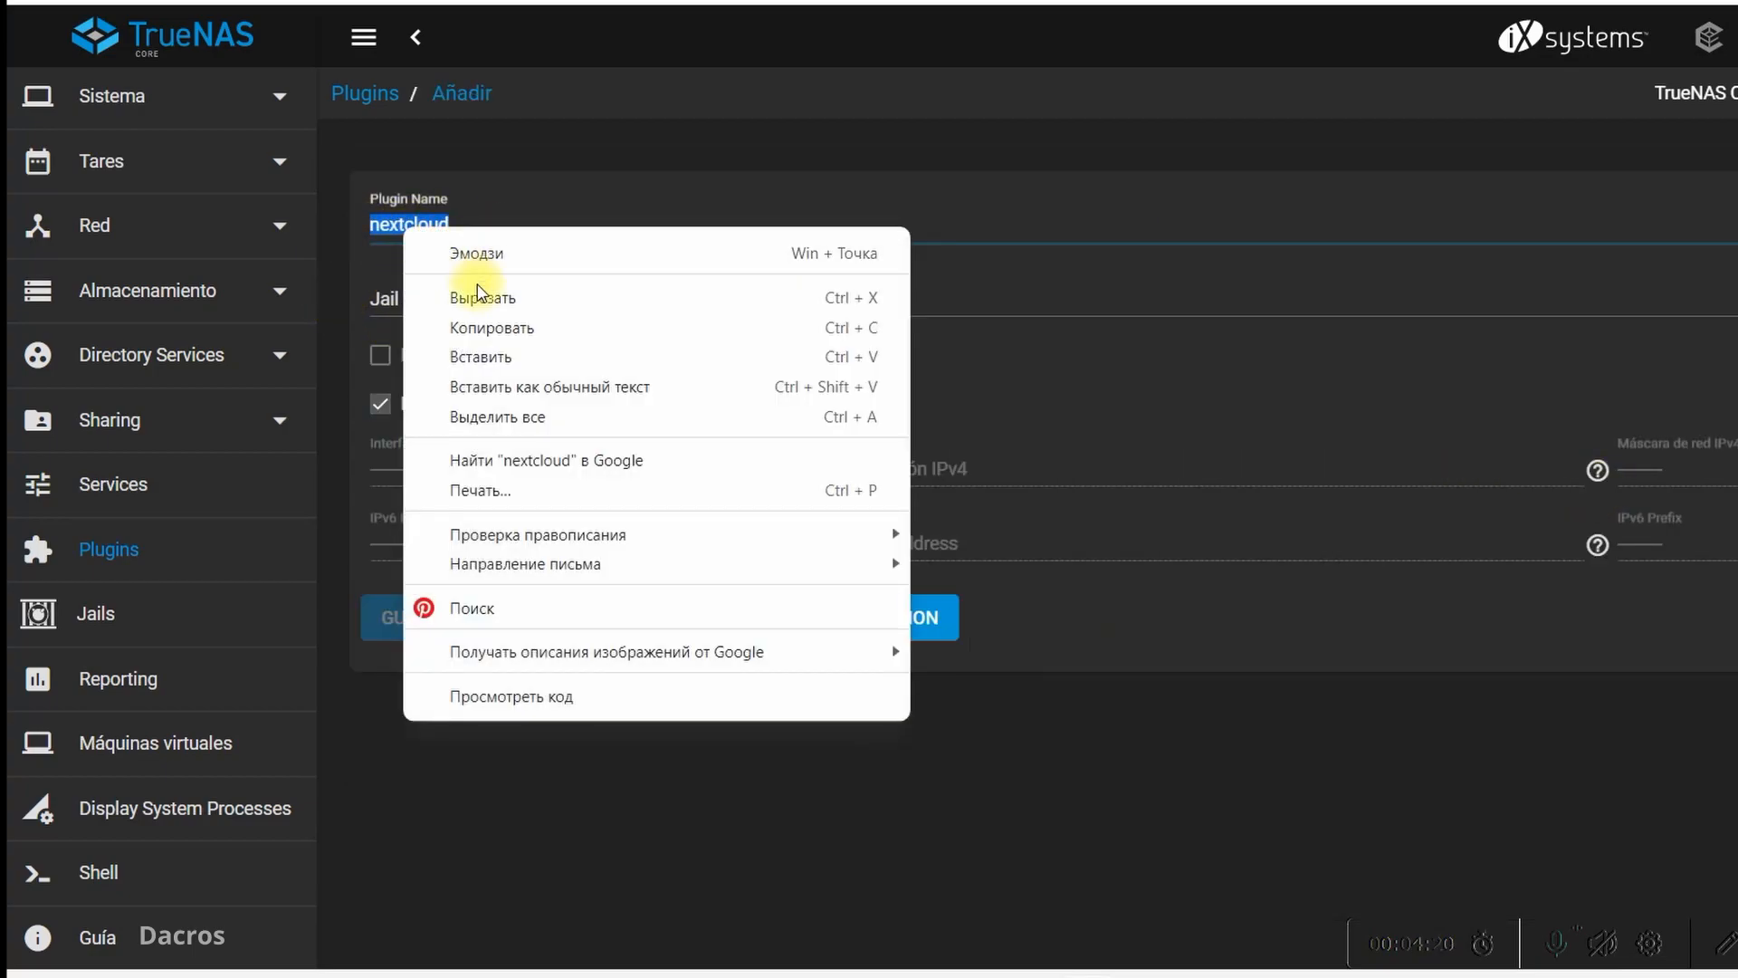
click(438, 325)
click(431, 287)
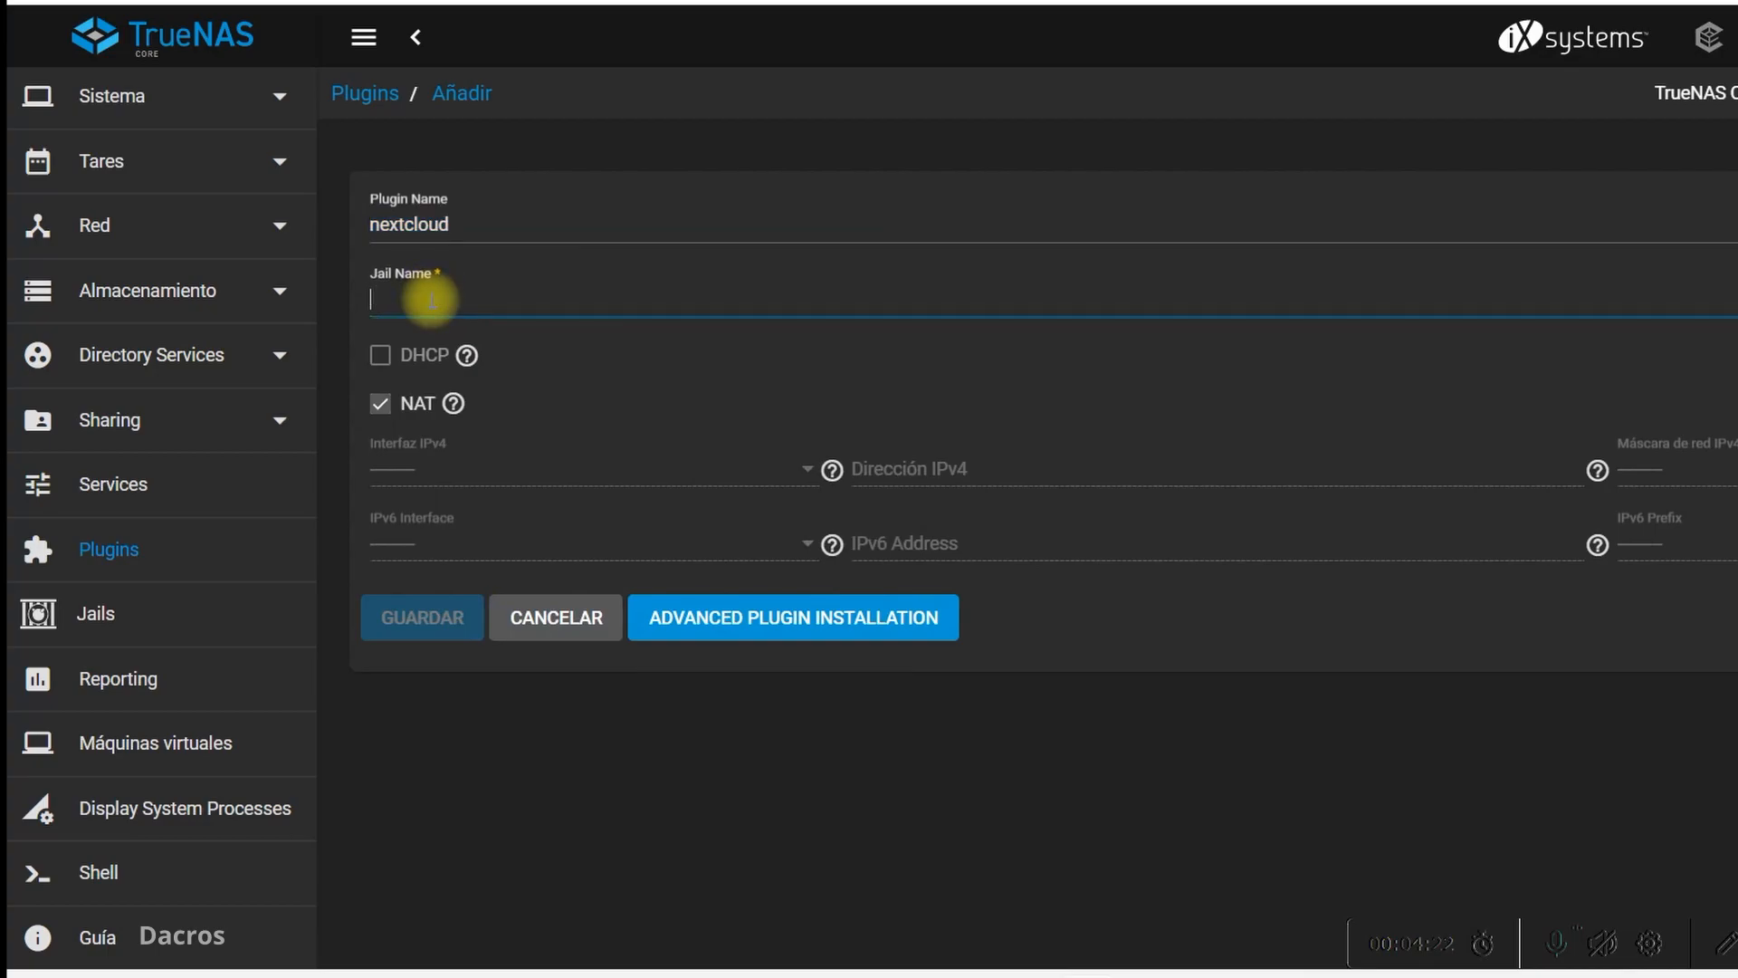
right_click(433, 300)
click(479, 503)
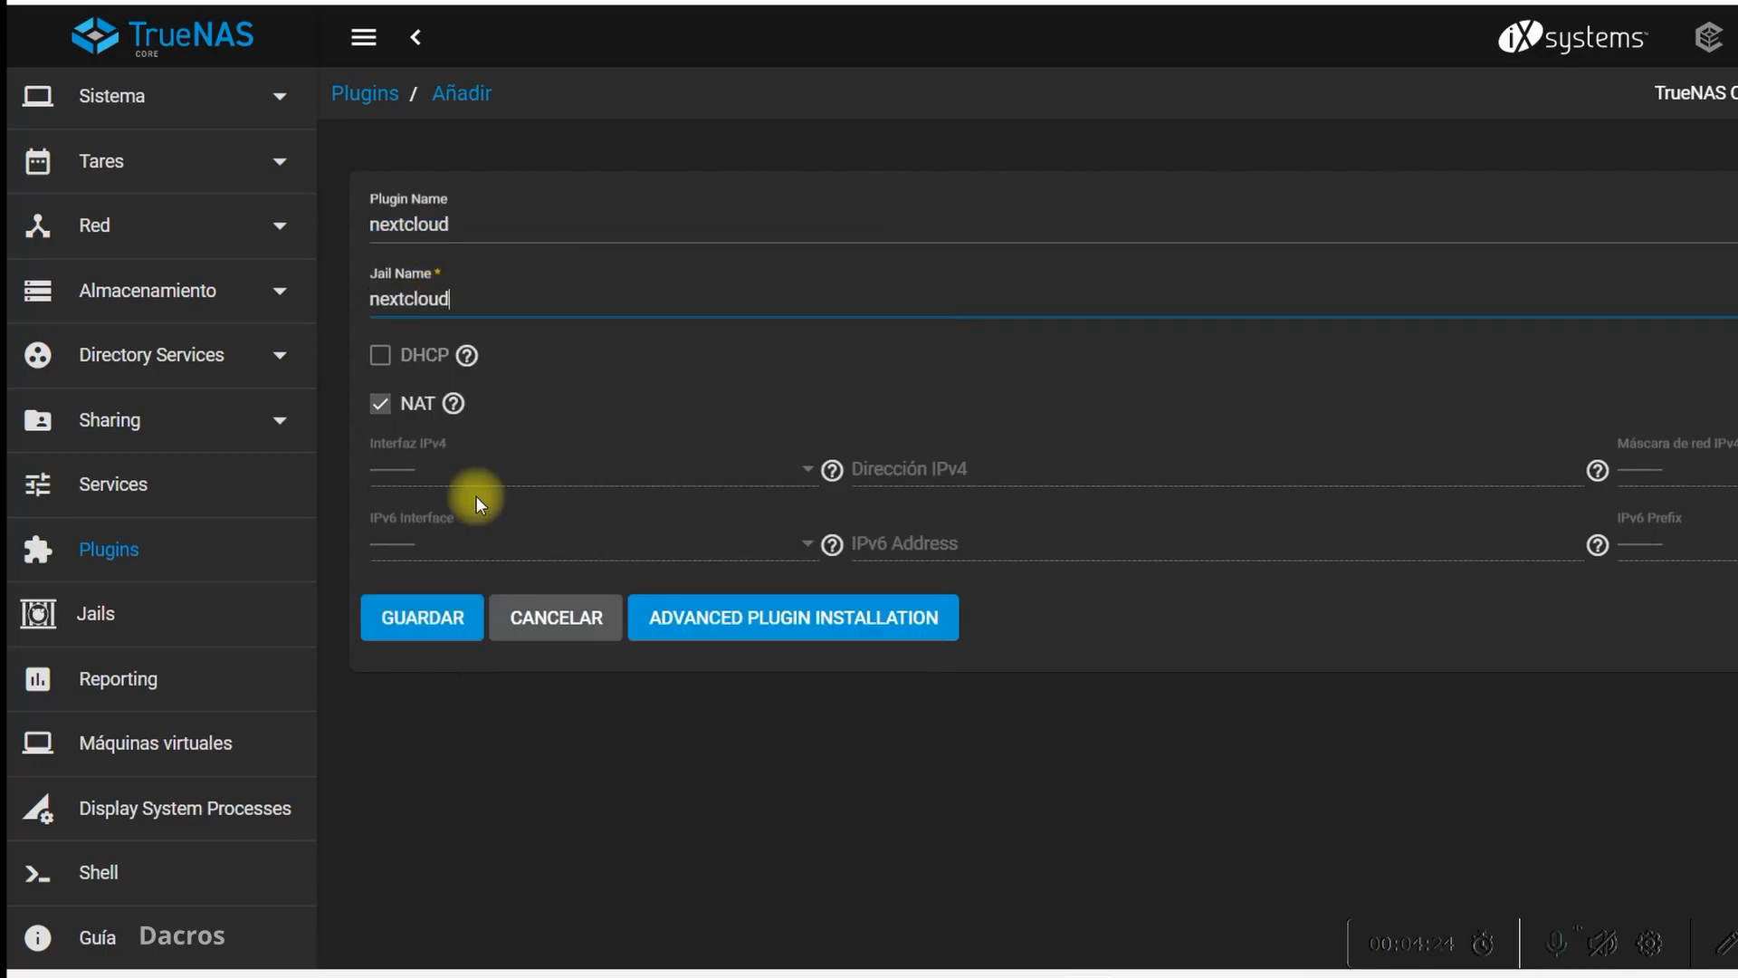
click(430, 618)
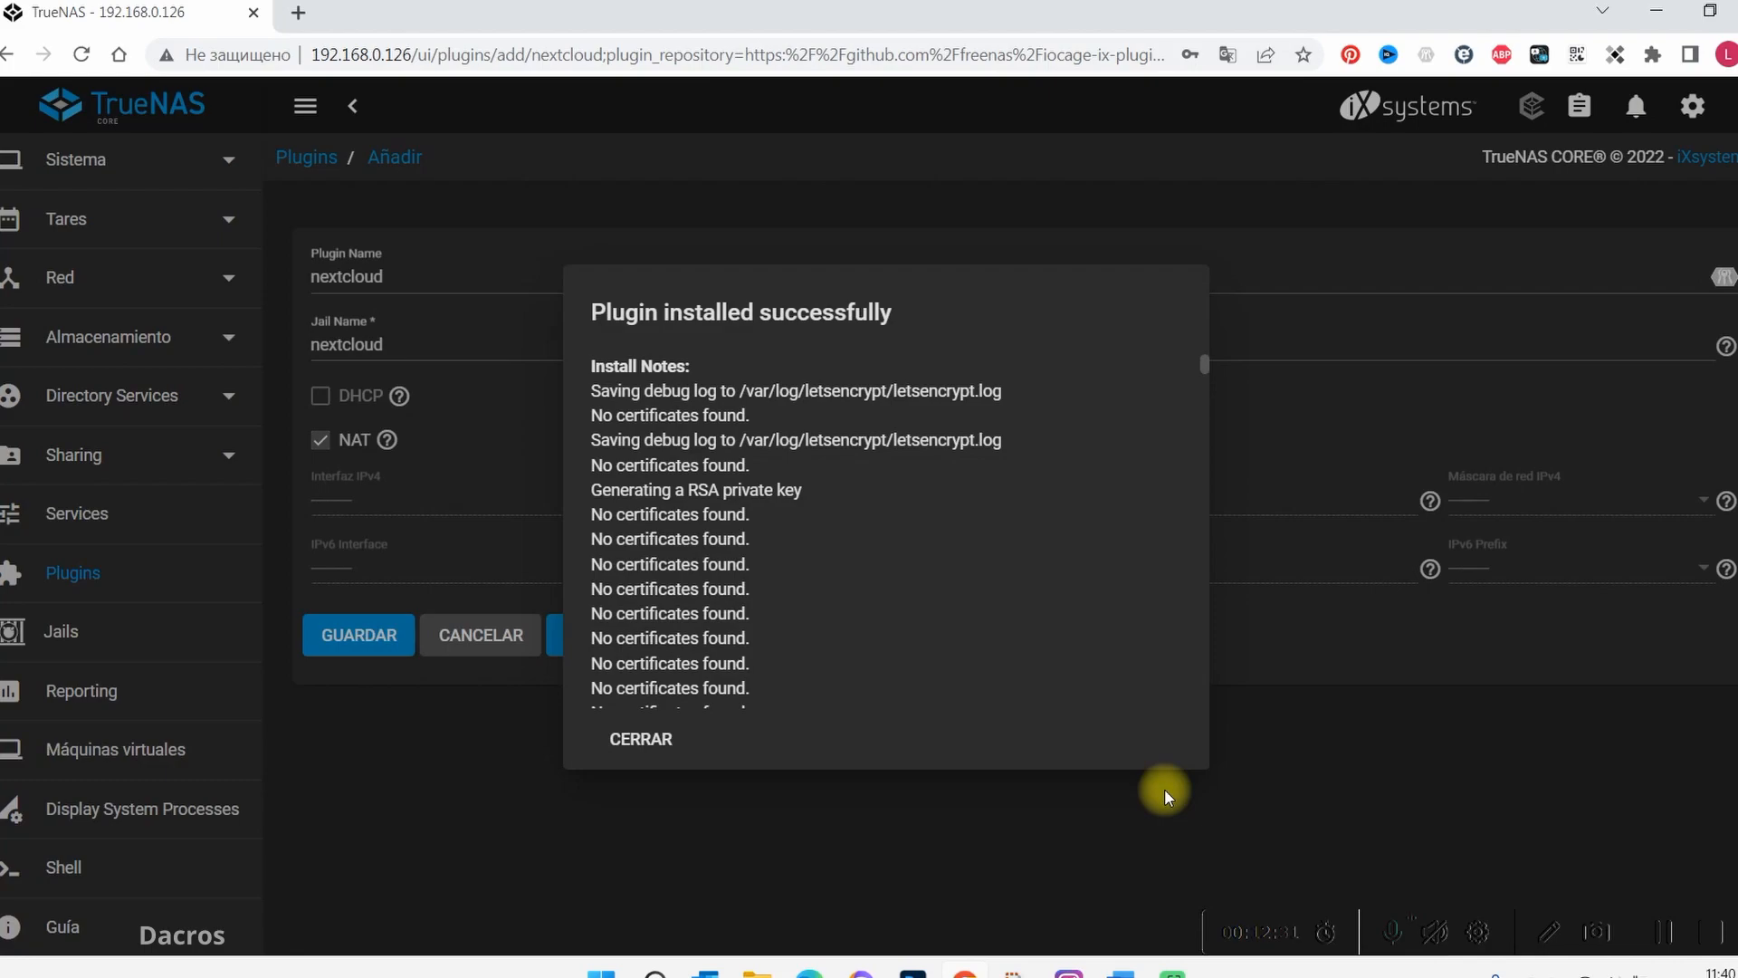
Read through the plugin's install notes down to the admin portal address, and close them
scroll(1111, 619, down, 5)
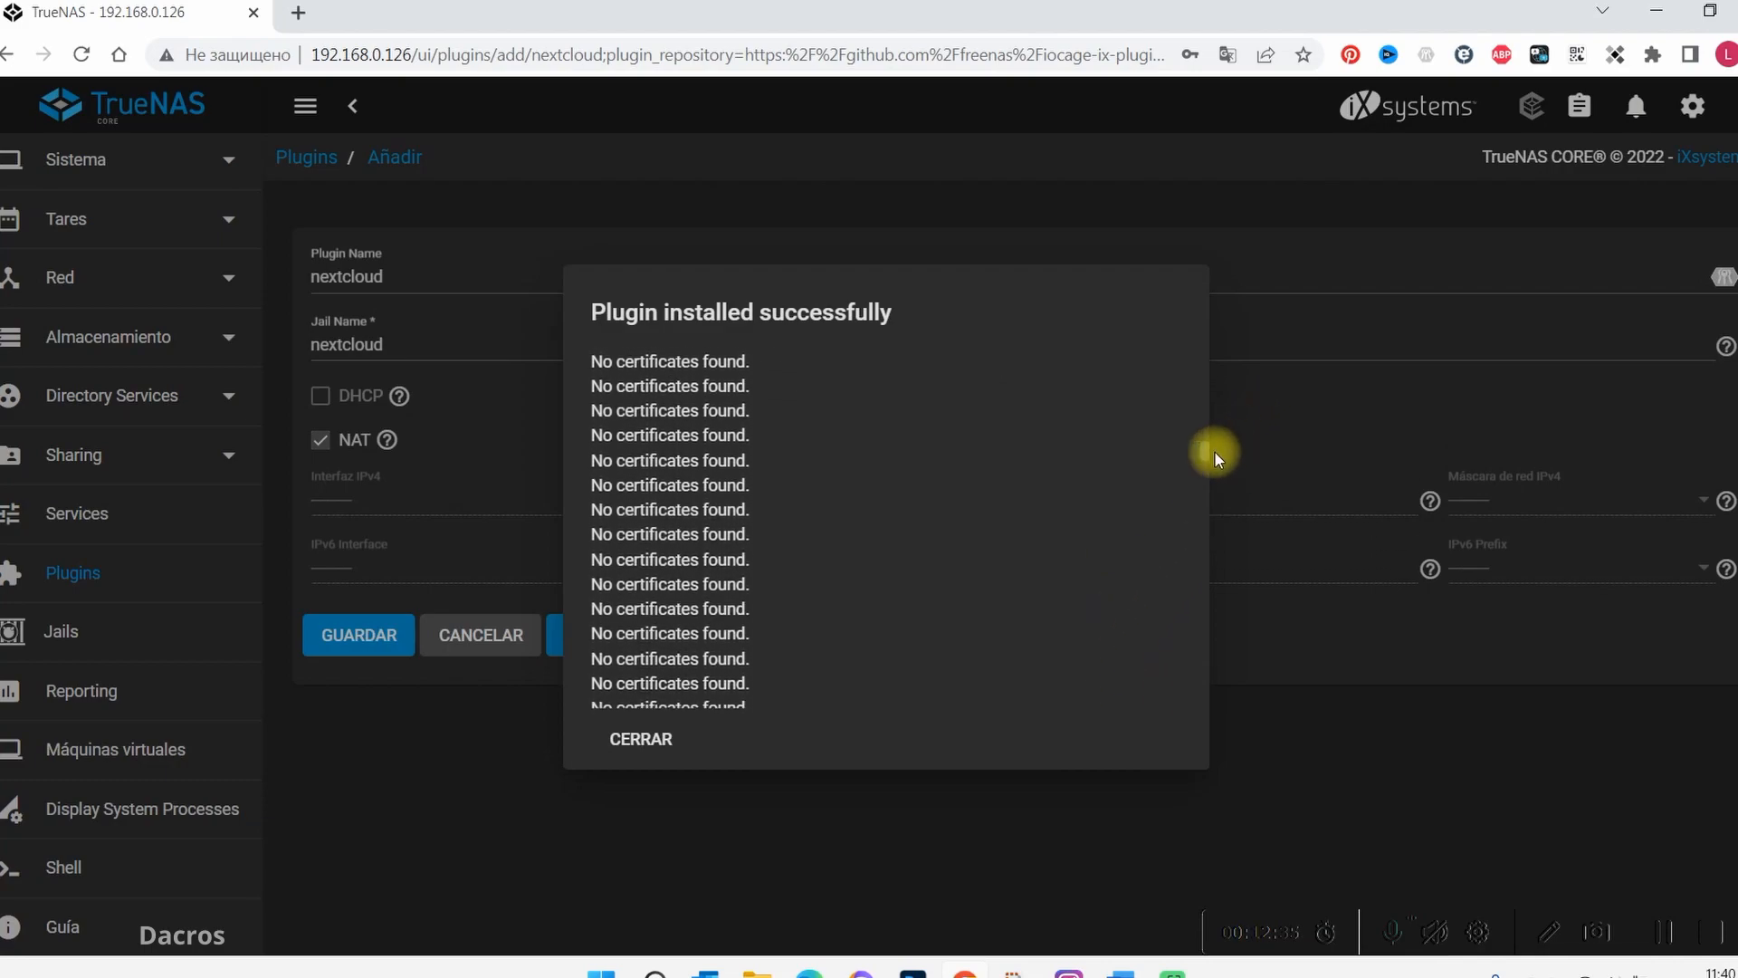
drag(1209, 451, 1133, 525)
scroll(1095, 525, down, 3)
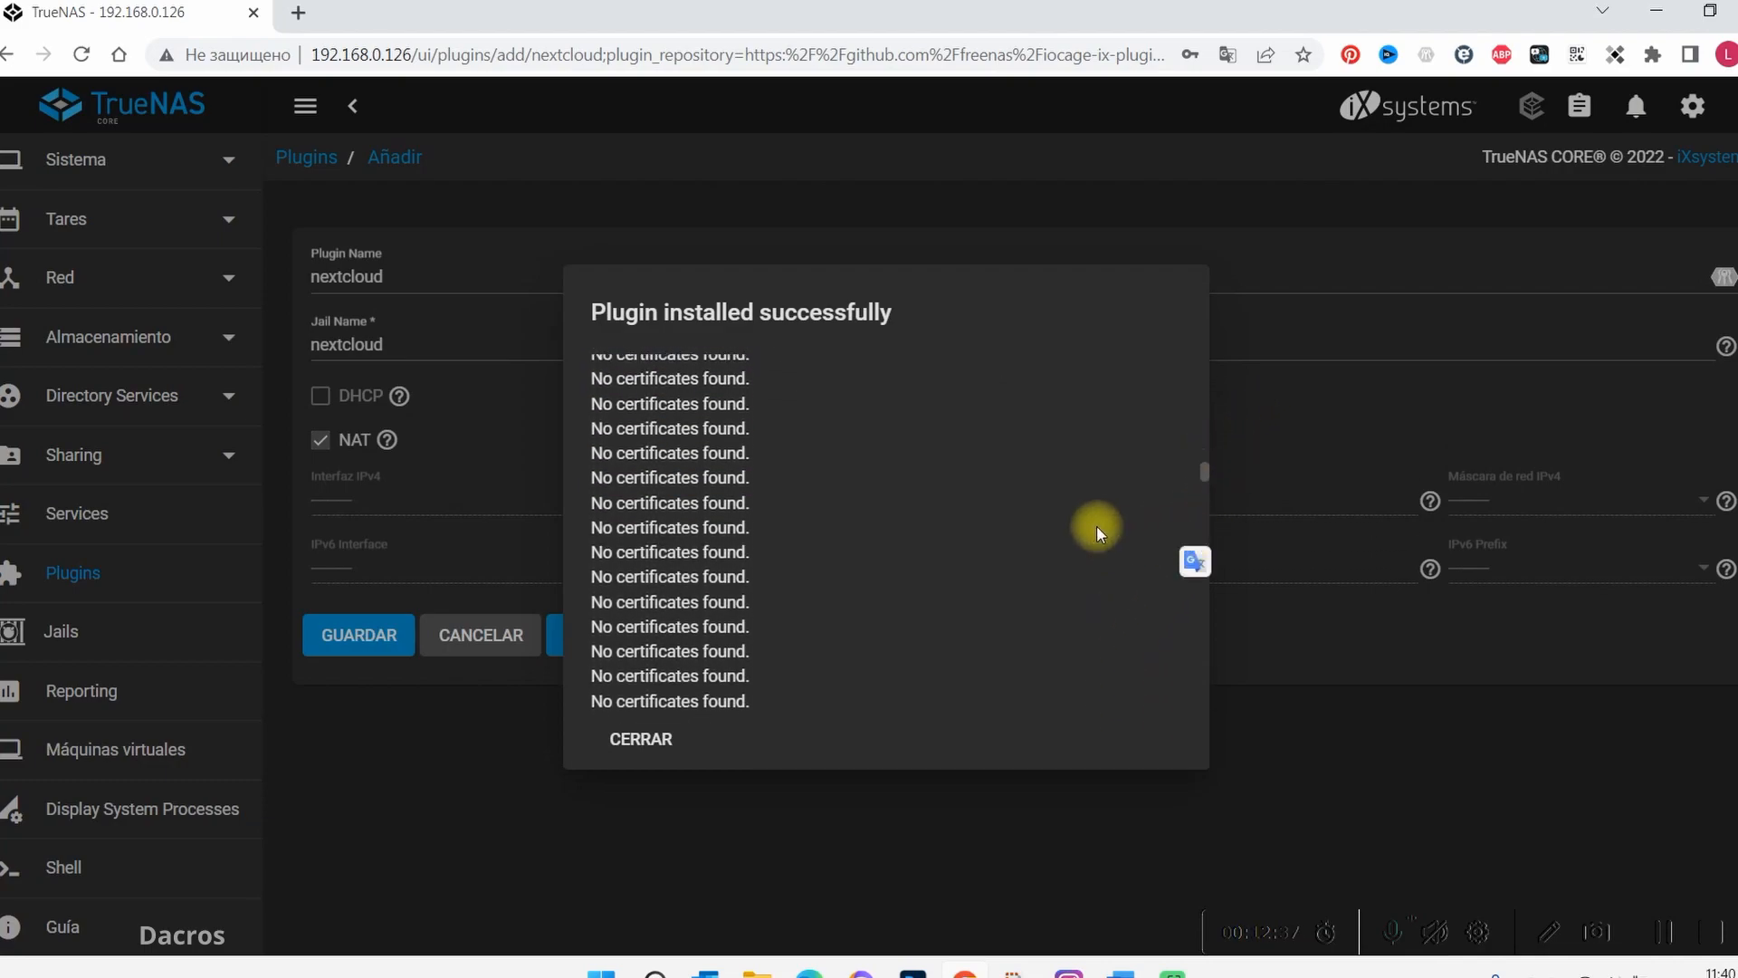
scroll(1081, 554, down, 8)
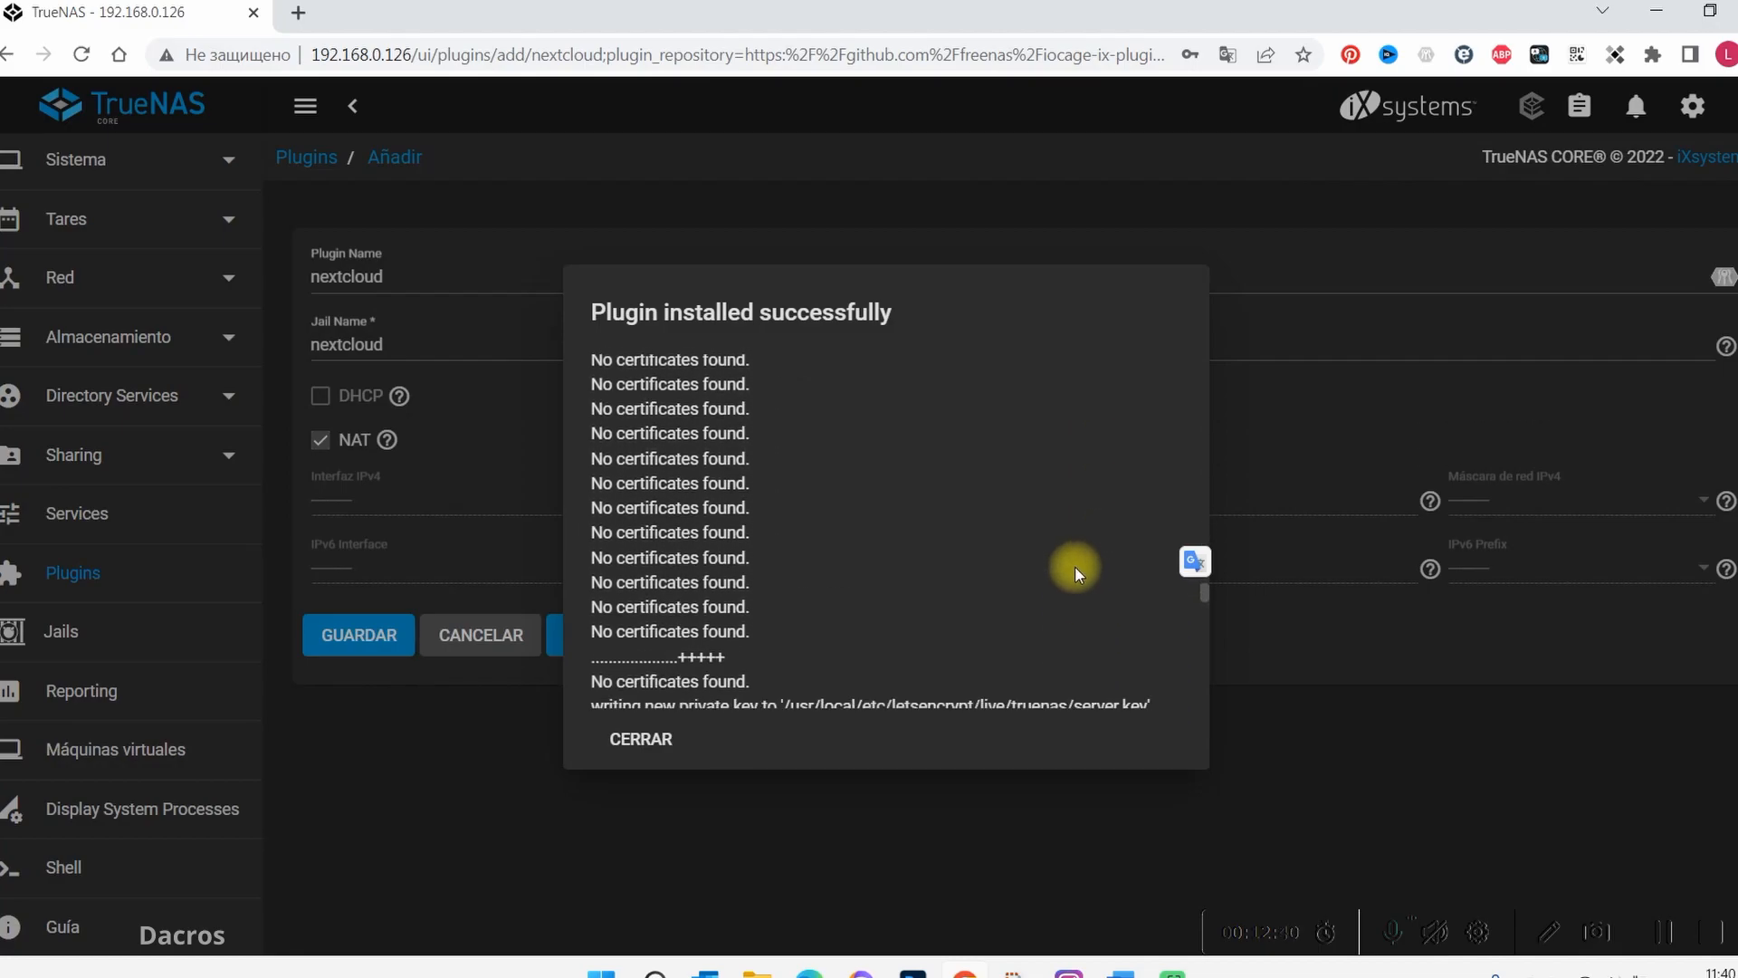
scroll(1074, 567, down, 10)
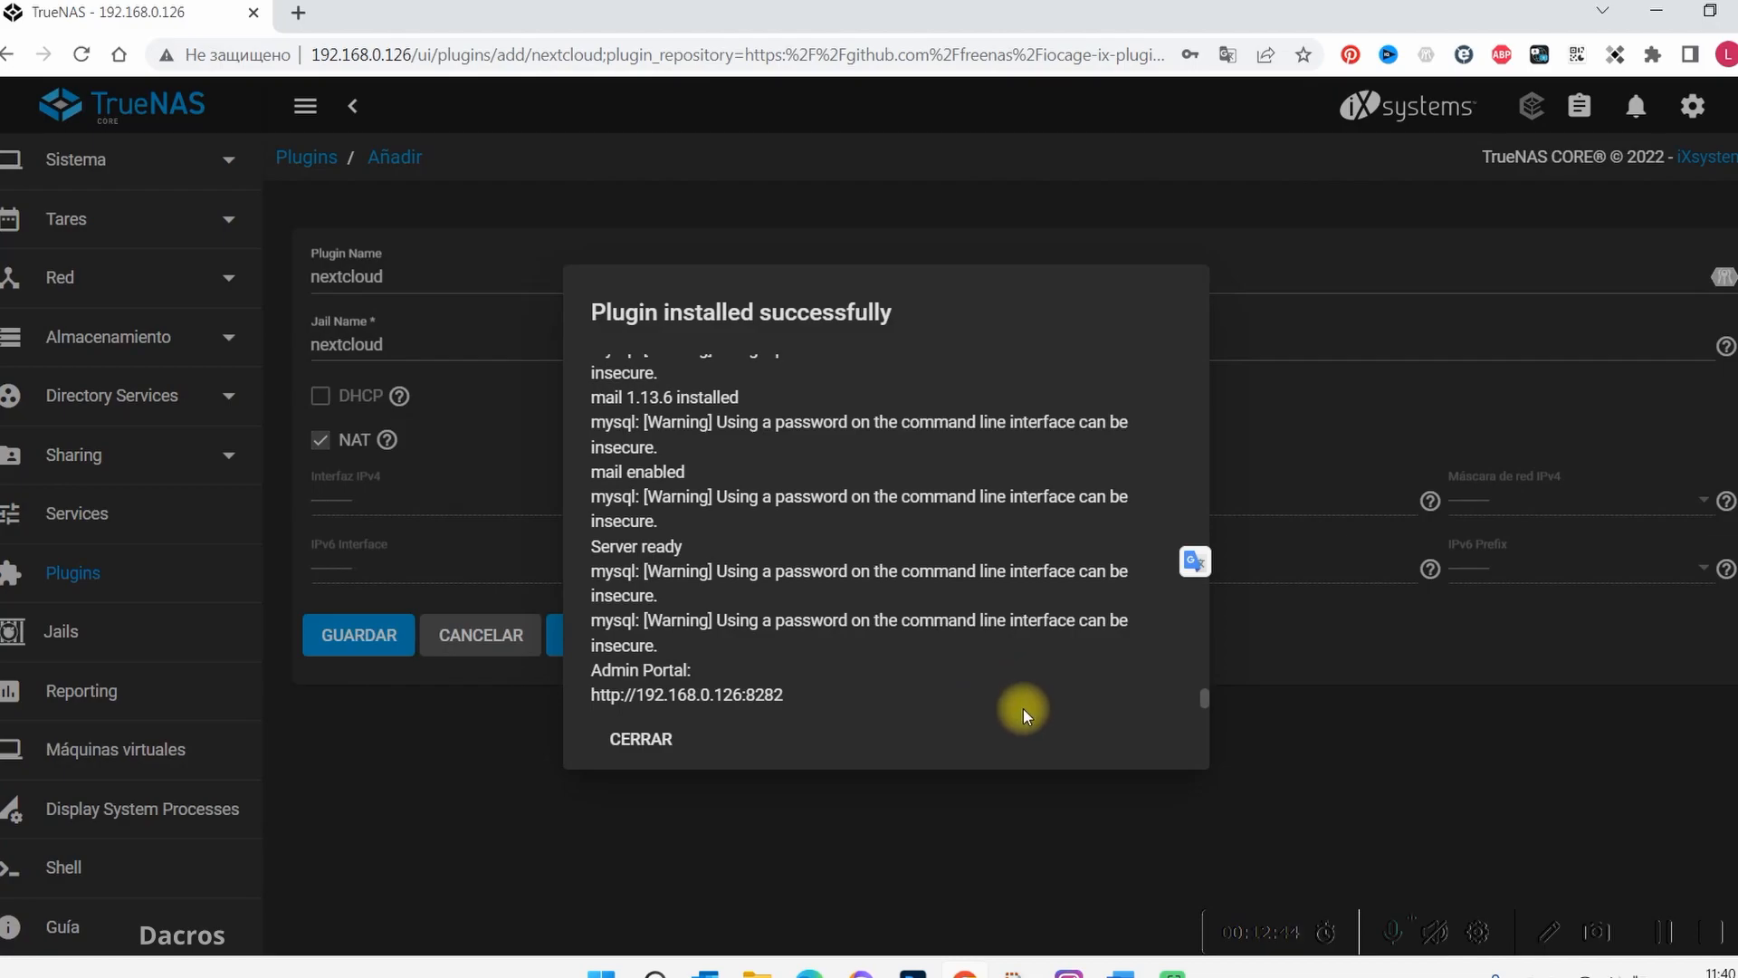
click(648, 740)
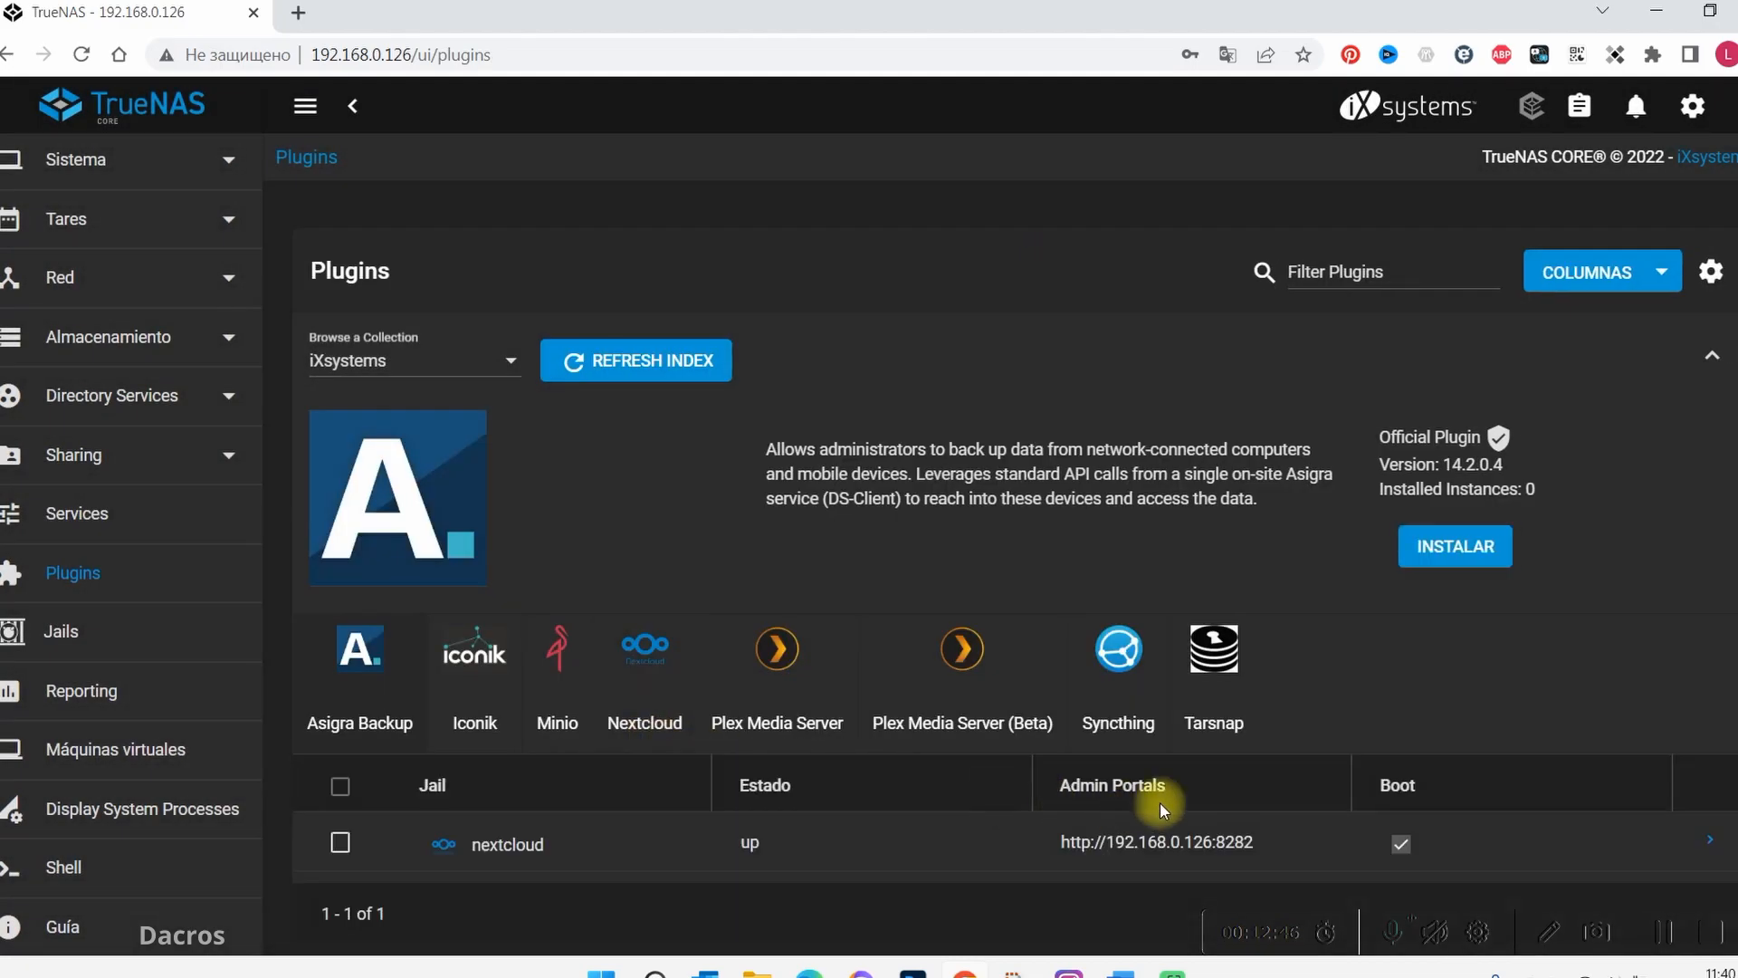
Expand the nextcloud jail's details, view its post install notes with the login credentials, and close them
scroll(1183, 648, down, 1)
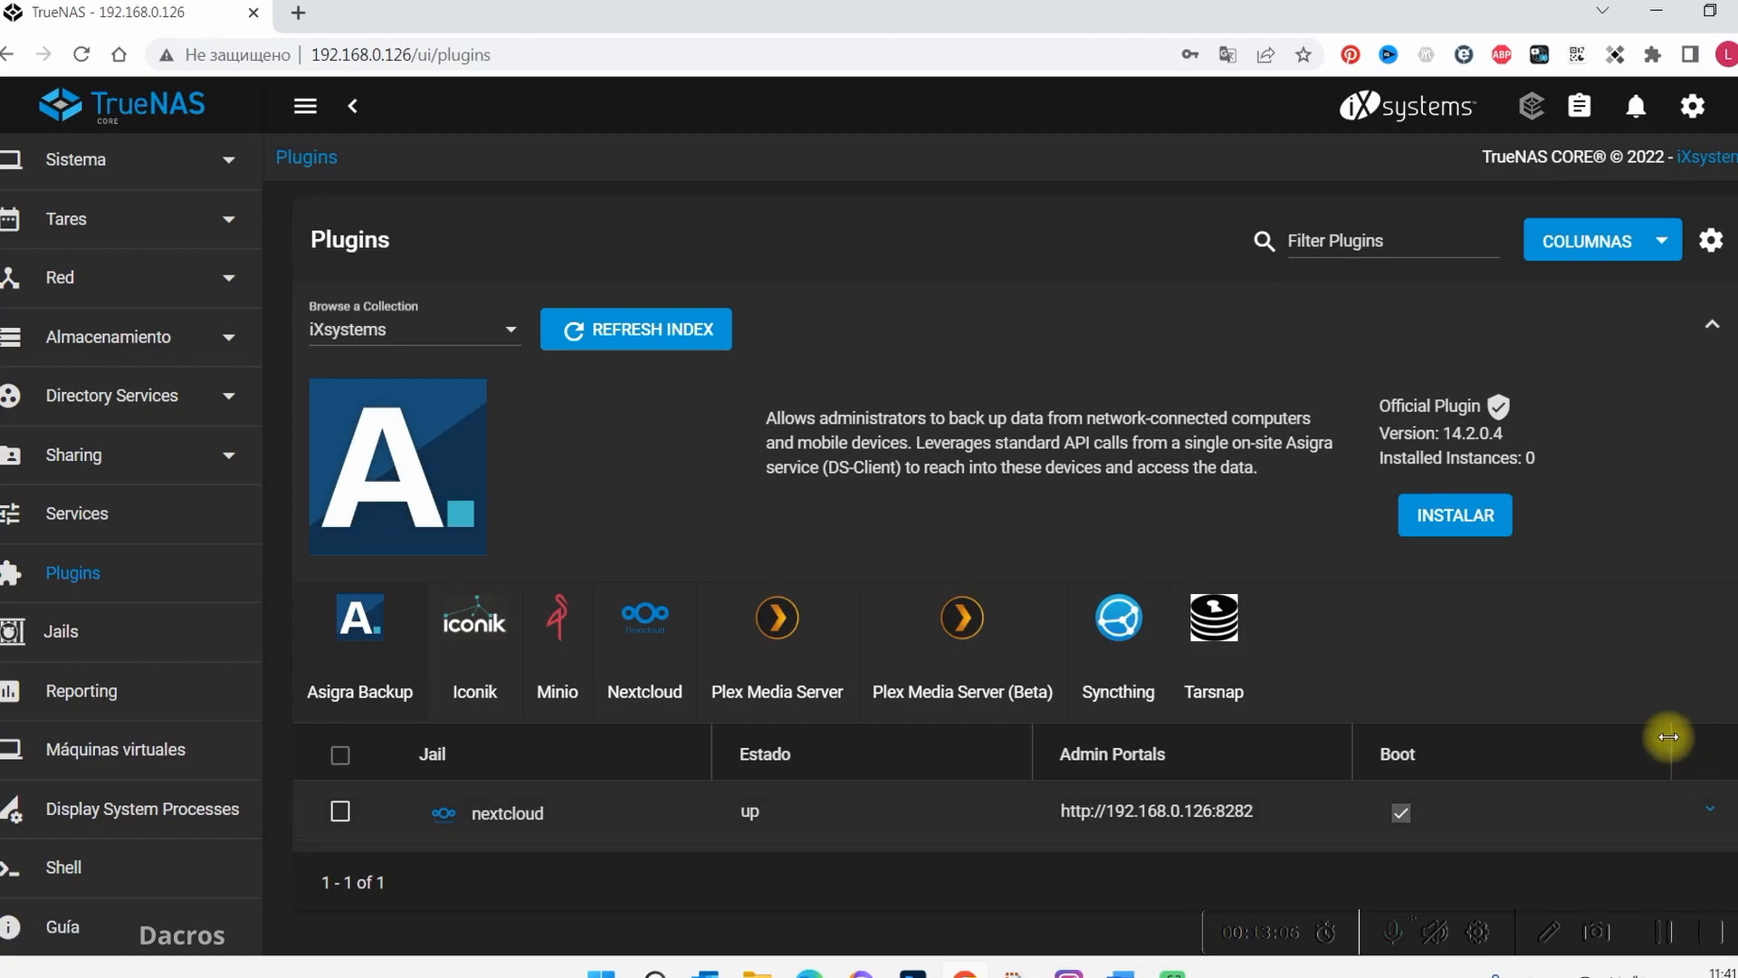
click(1727, 805)
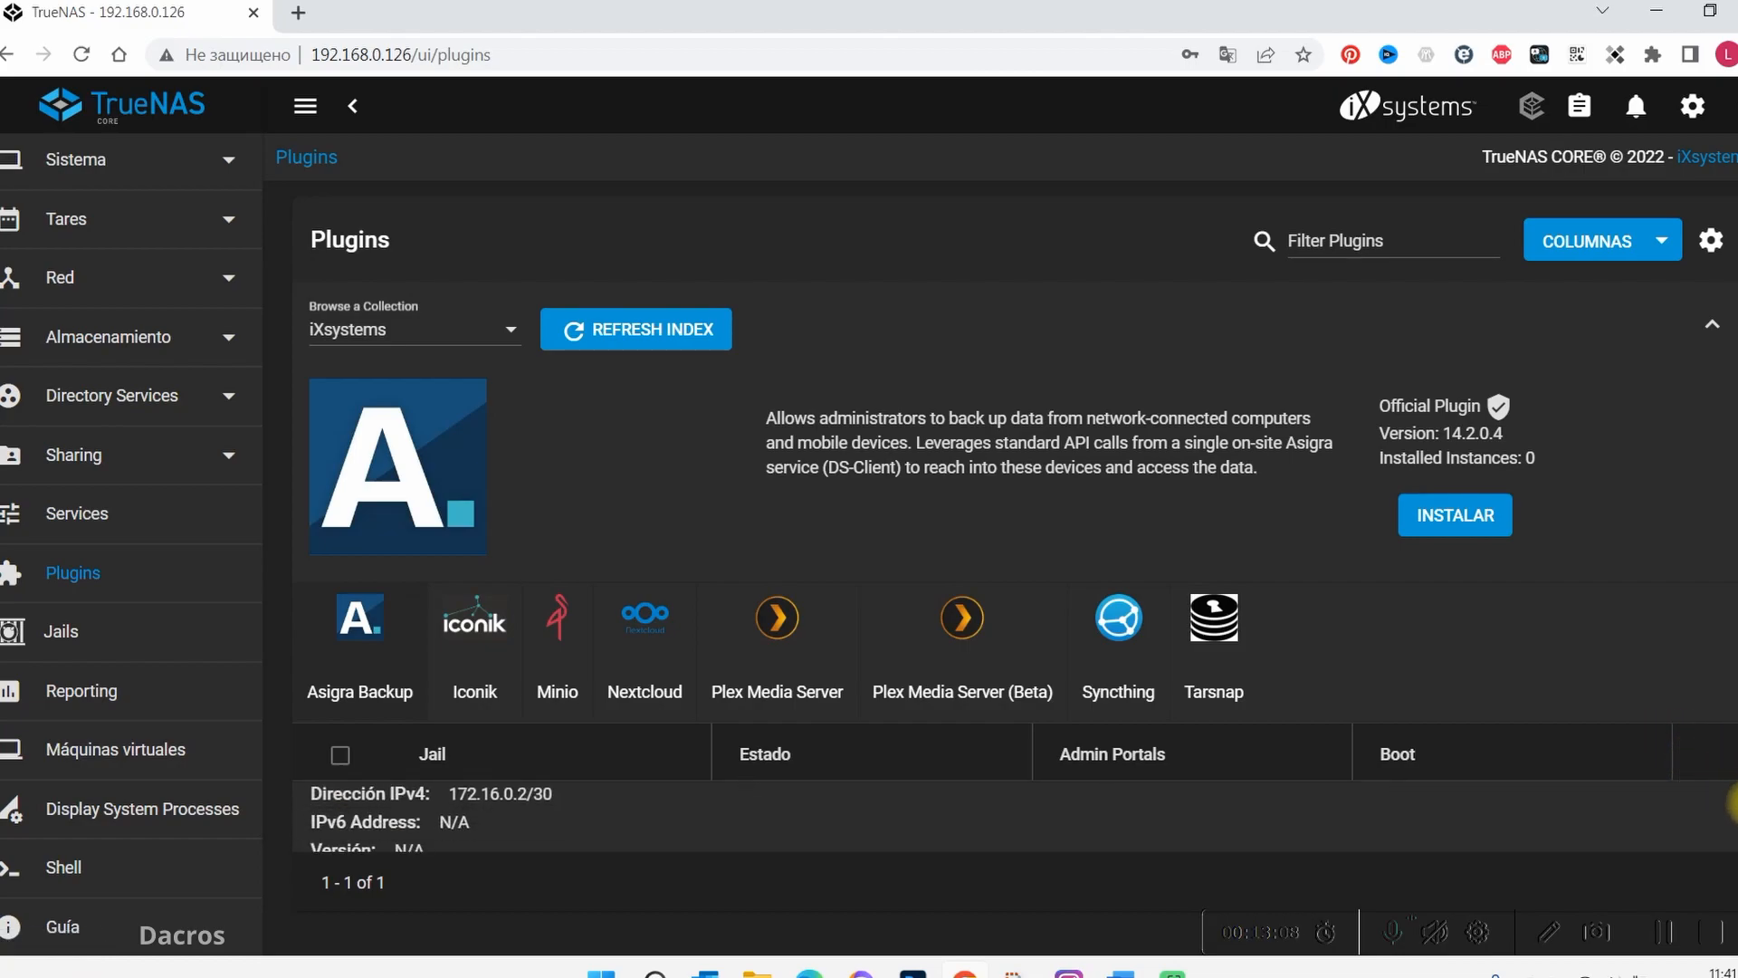
scroll(1730, 815, down, 5)
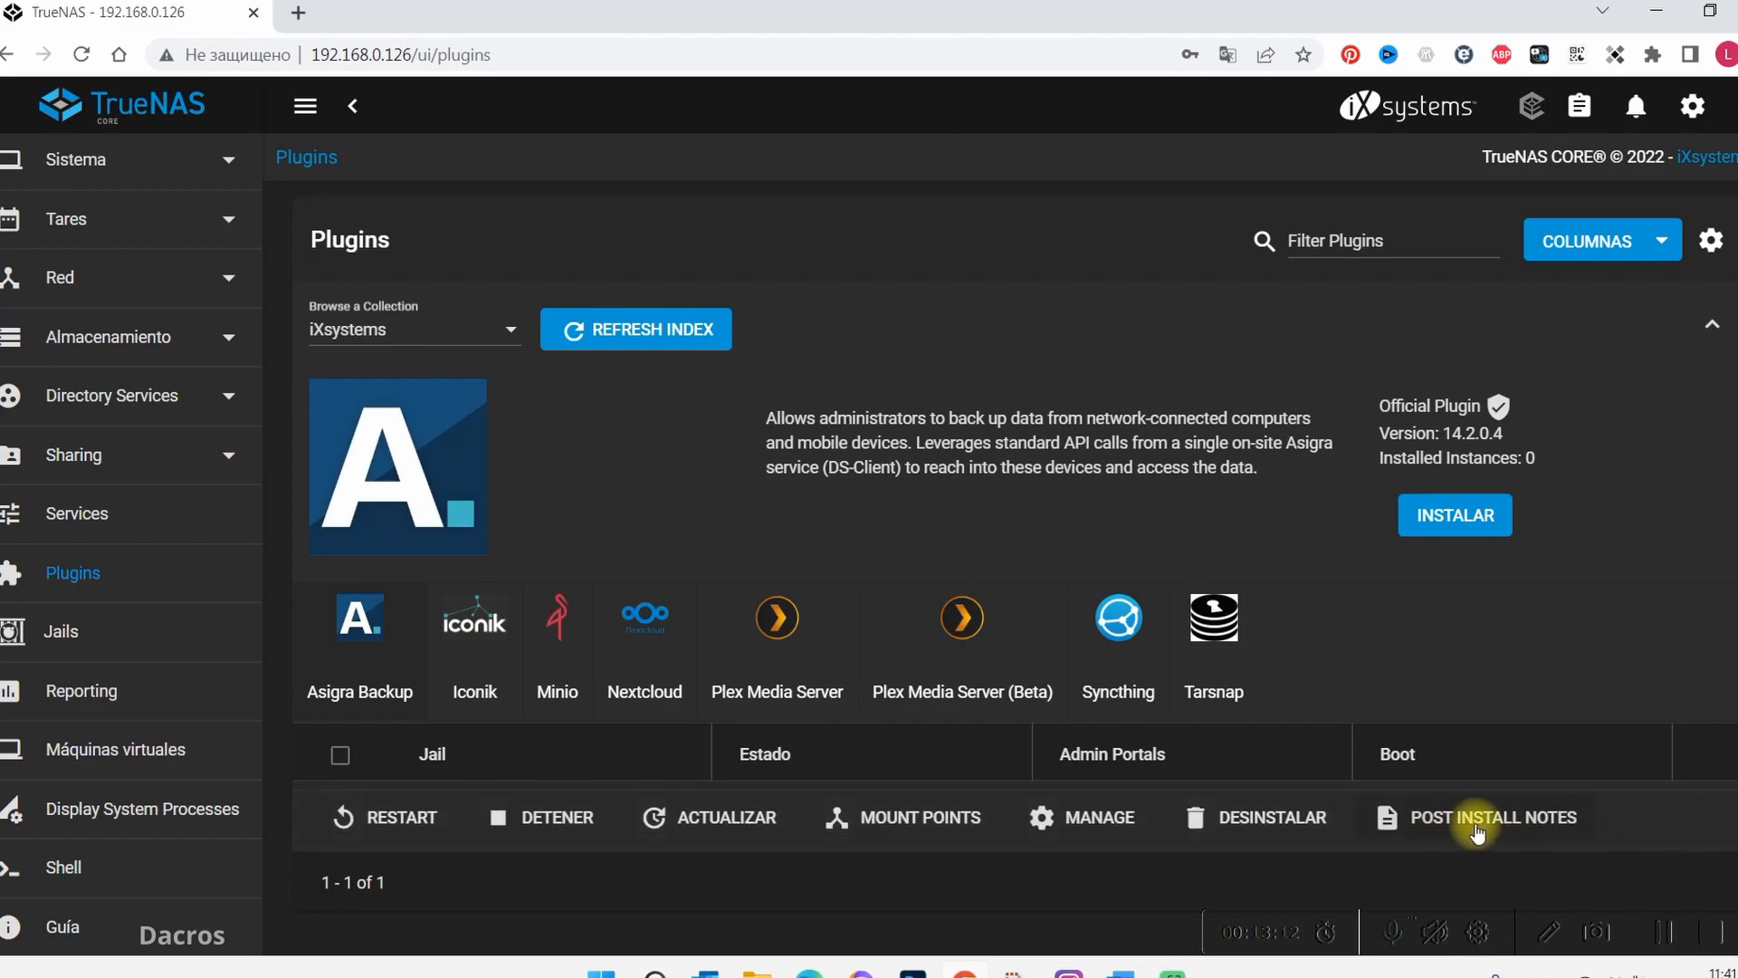
click(1471, 823)
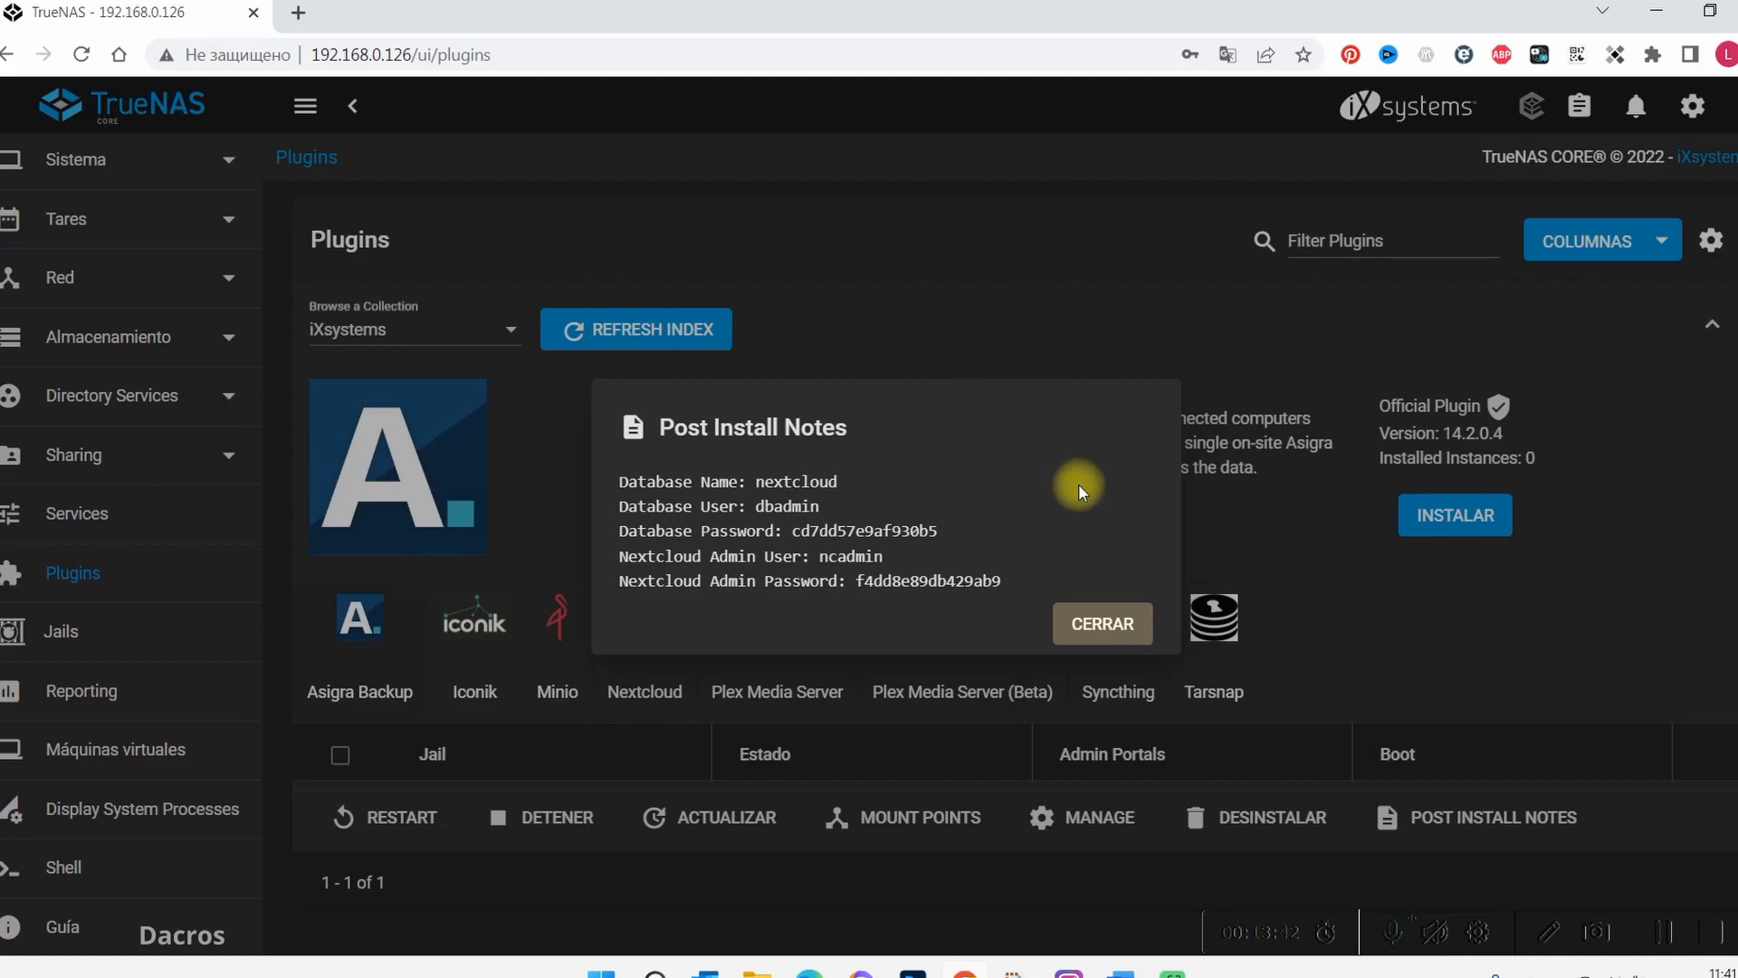
click(1122, 624)
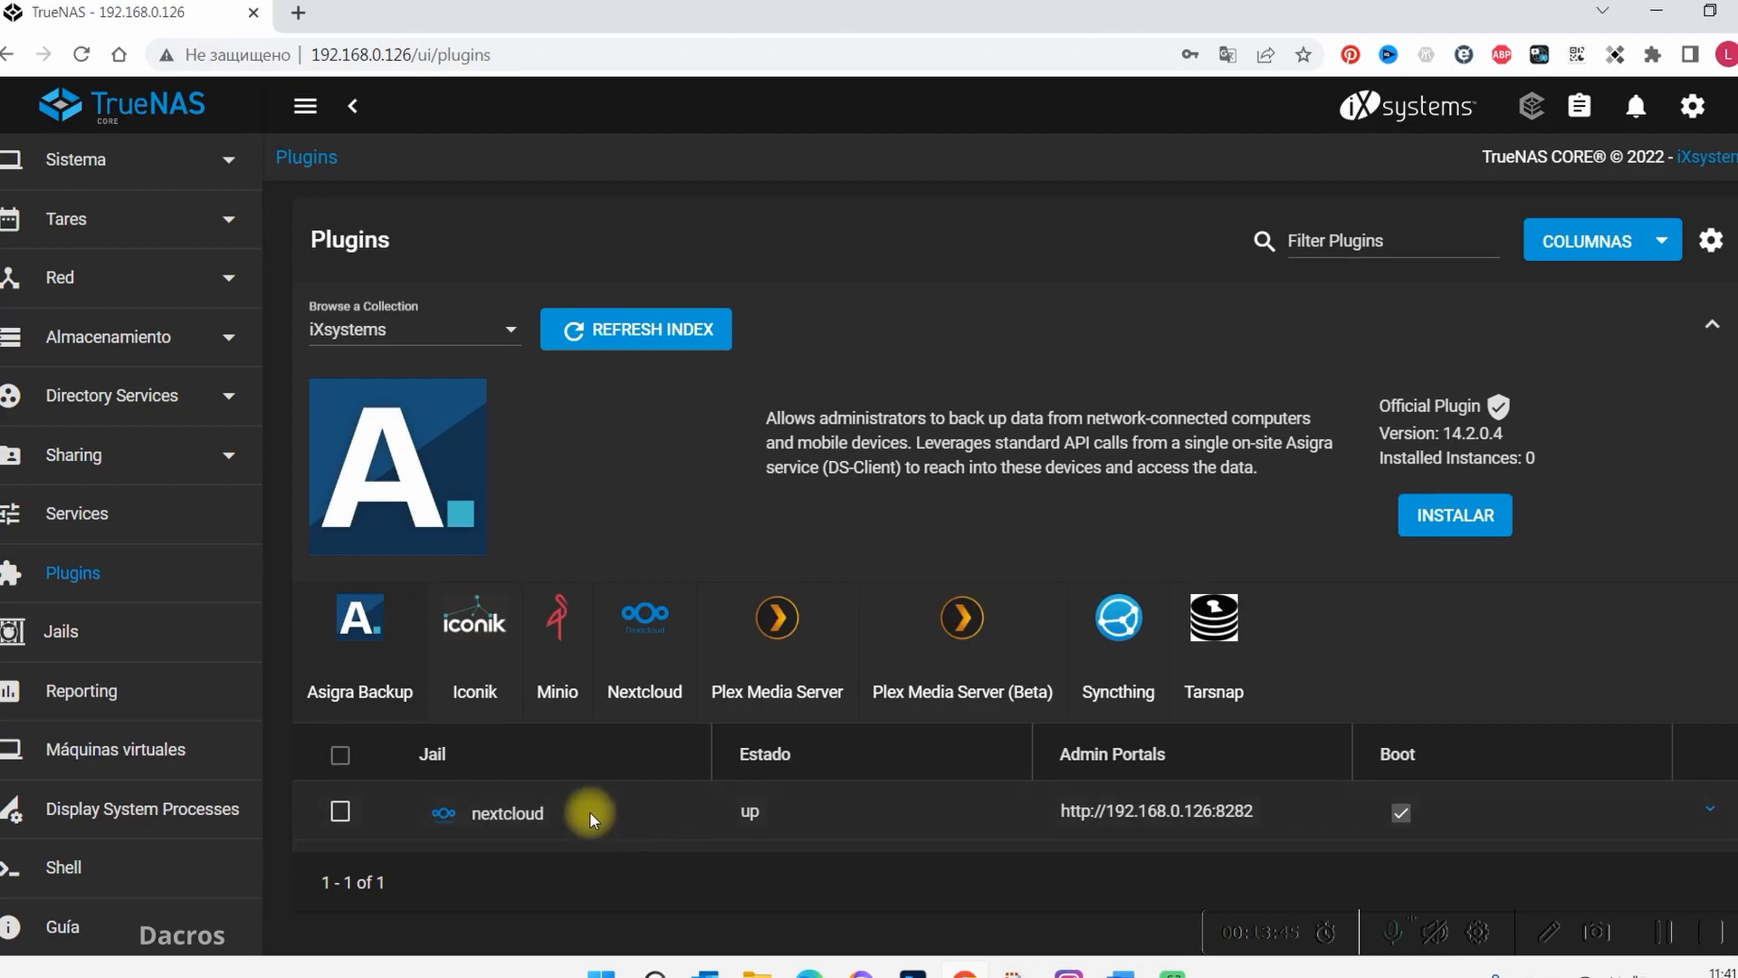
Open the Nextcloud admin portal from the jail list and proceed past the browser's certificate warning to the login page
click(447, 813)
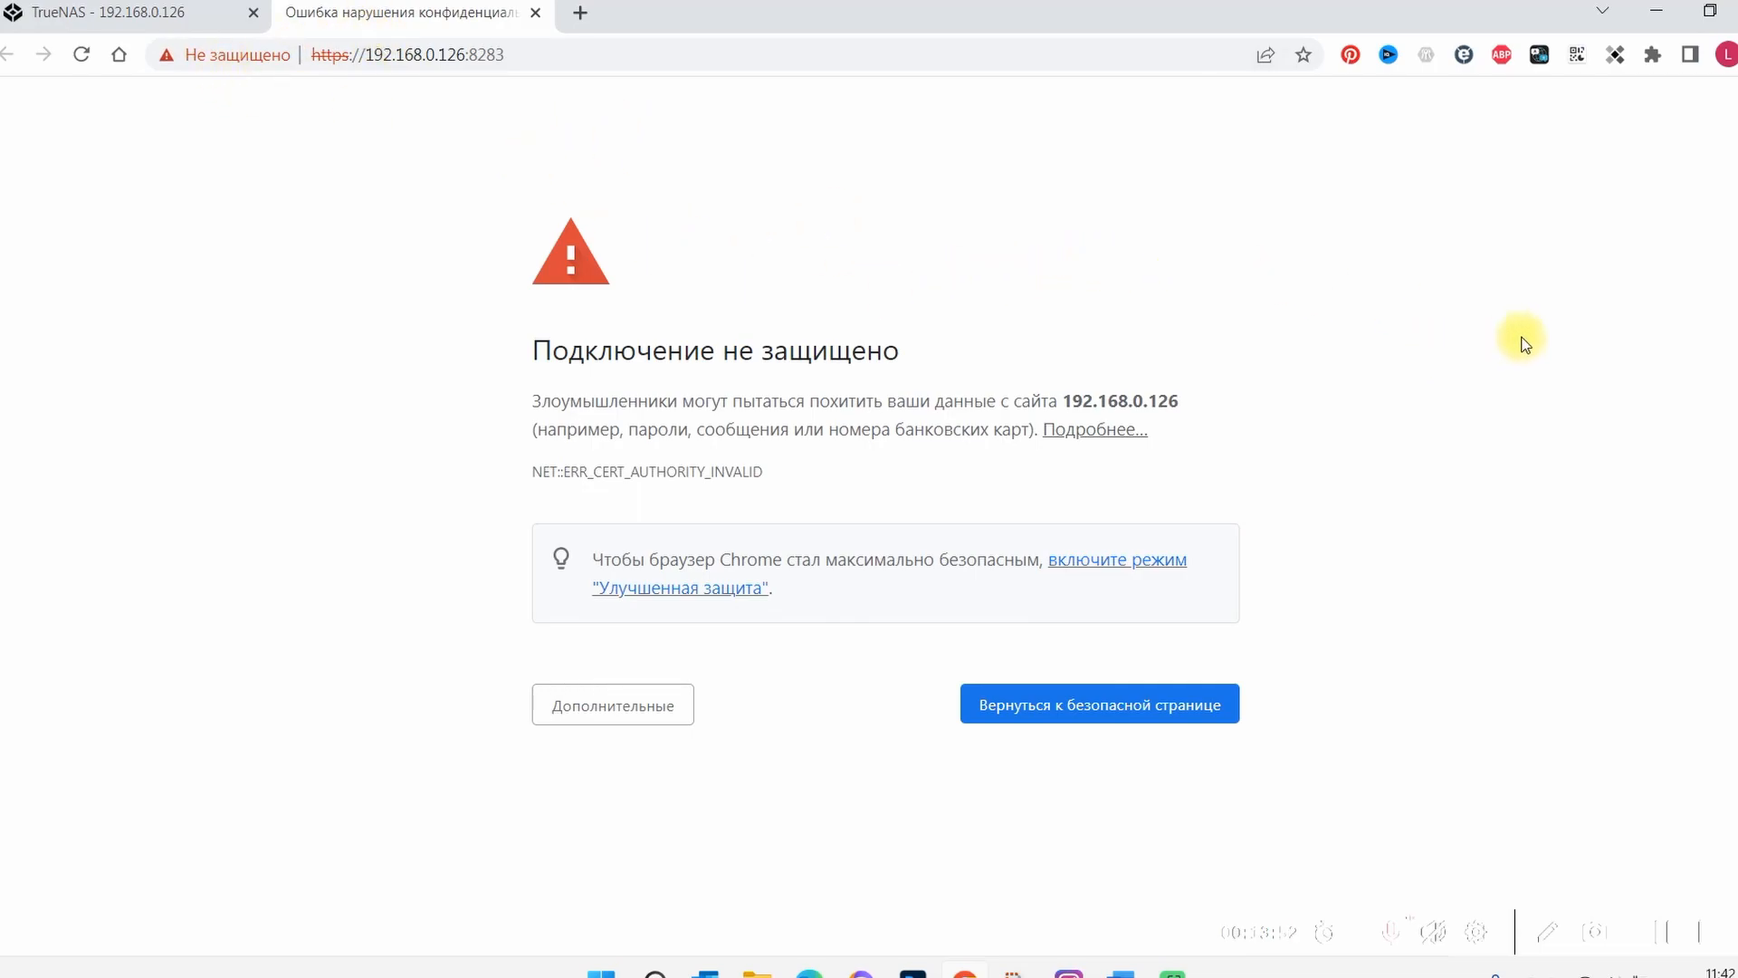
click(593, 722)
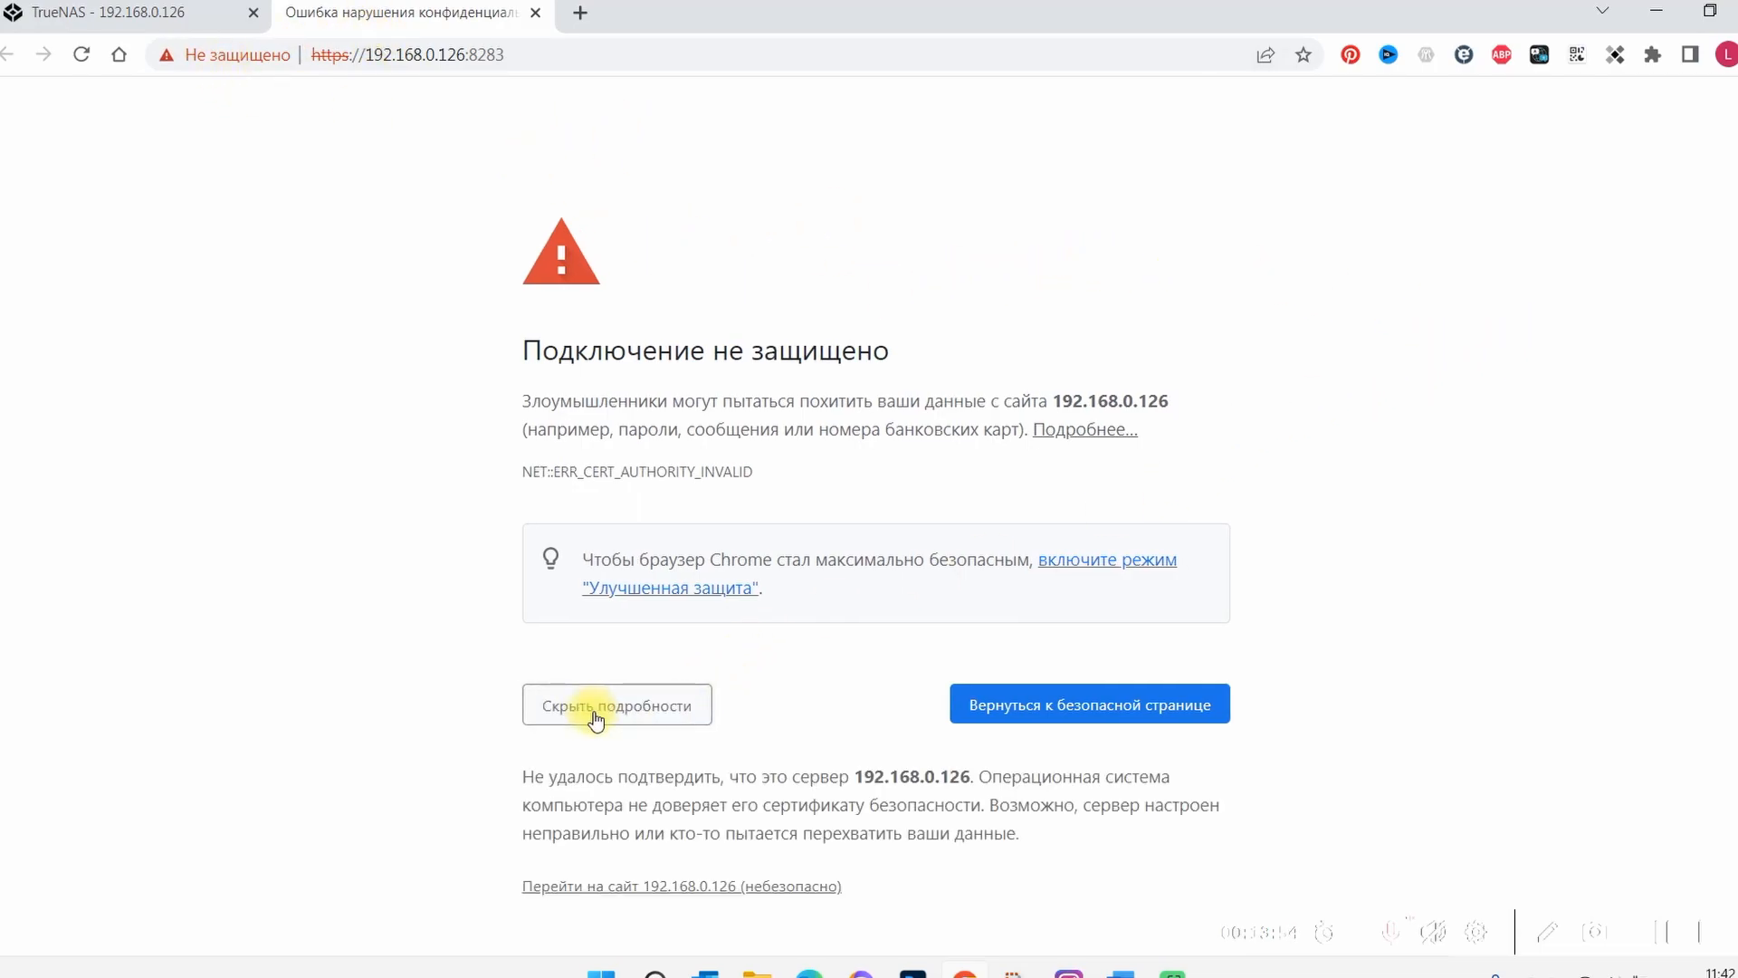
click(652, 879)
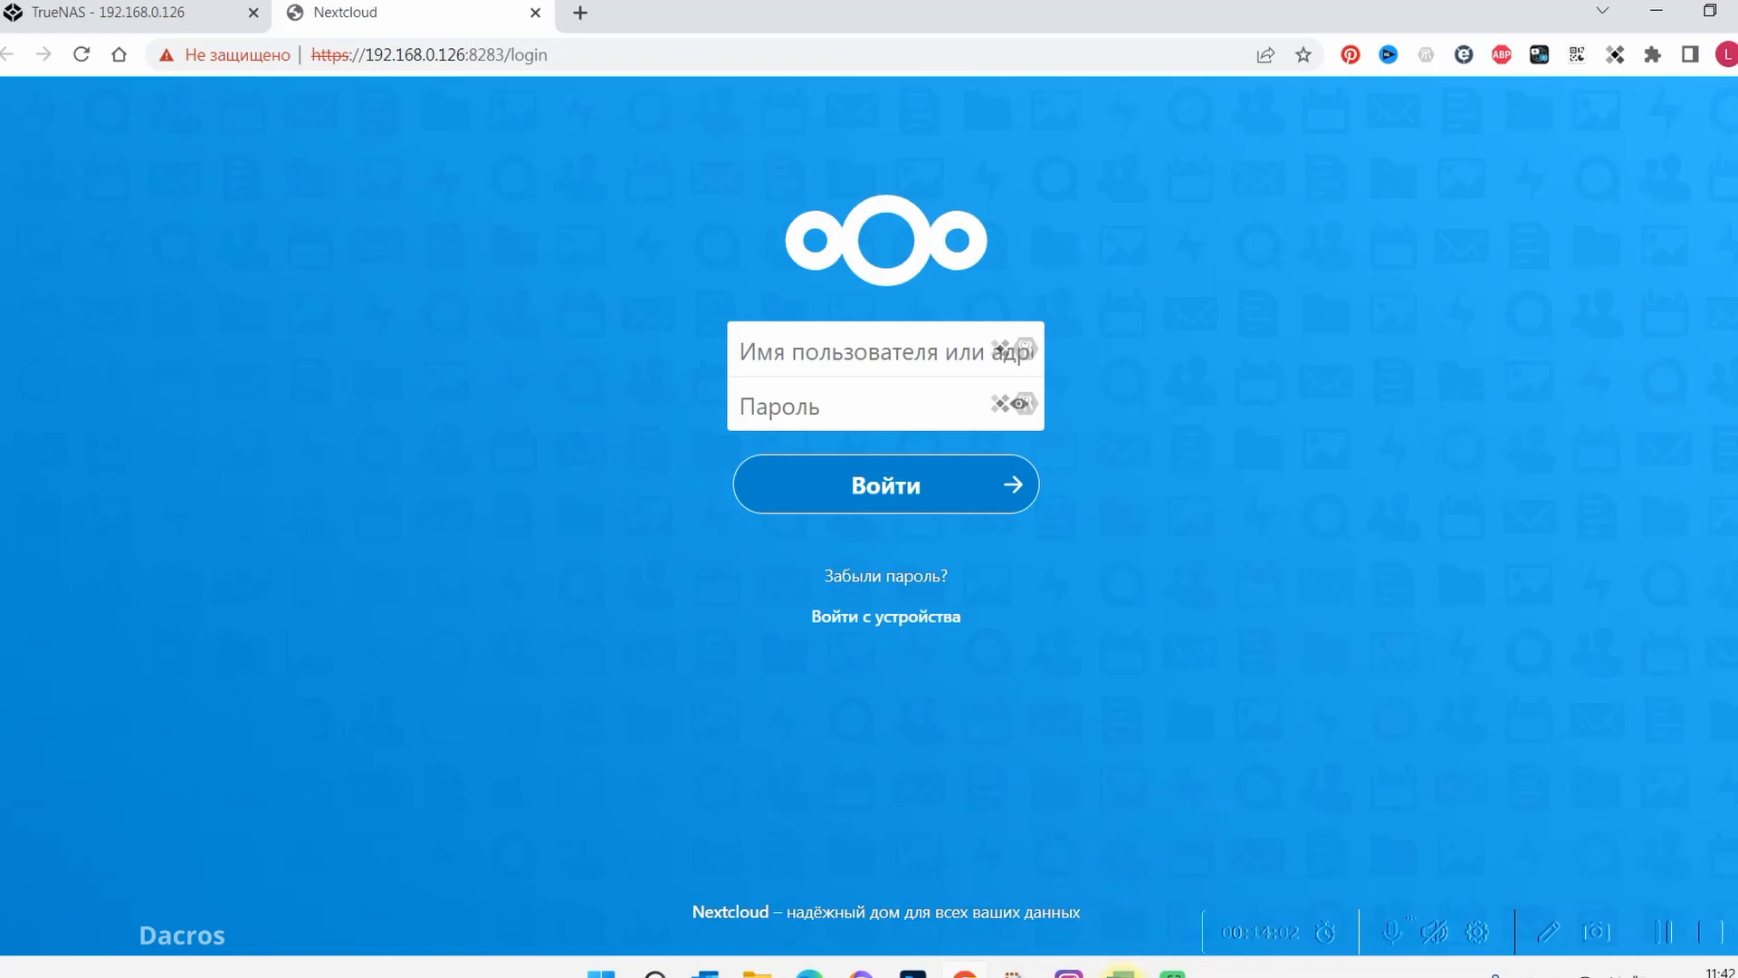
Copy the admin user "ncadmin" from the nextcloud jail's post install notes into the Nextcloud login's username field
click(55, 12)
click(1468, 801)
click(1505, 816)
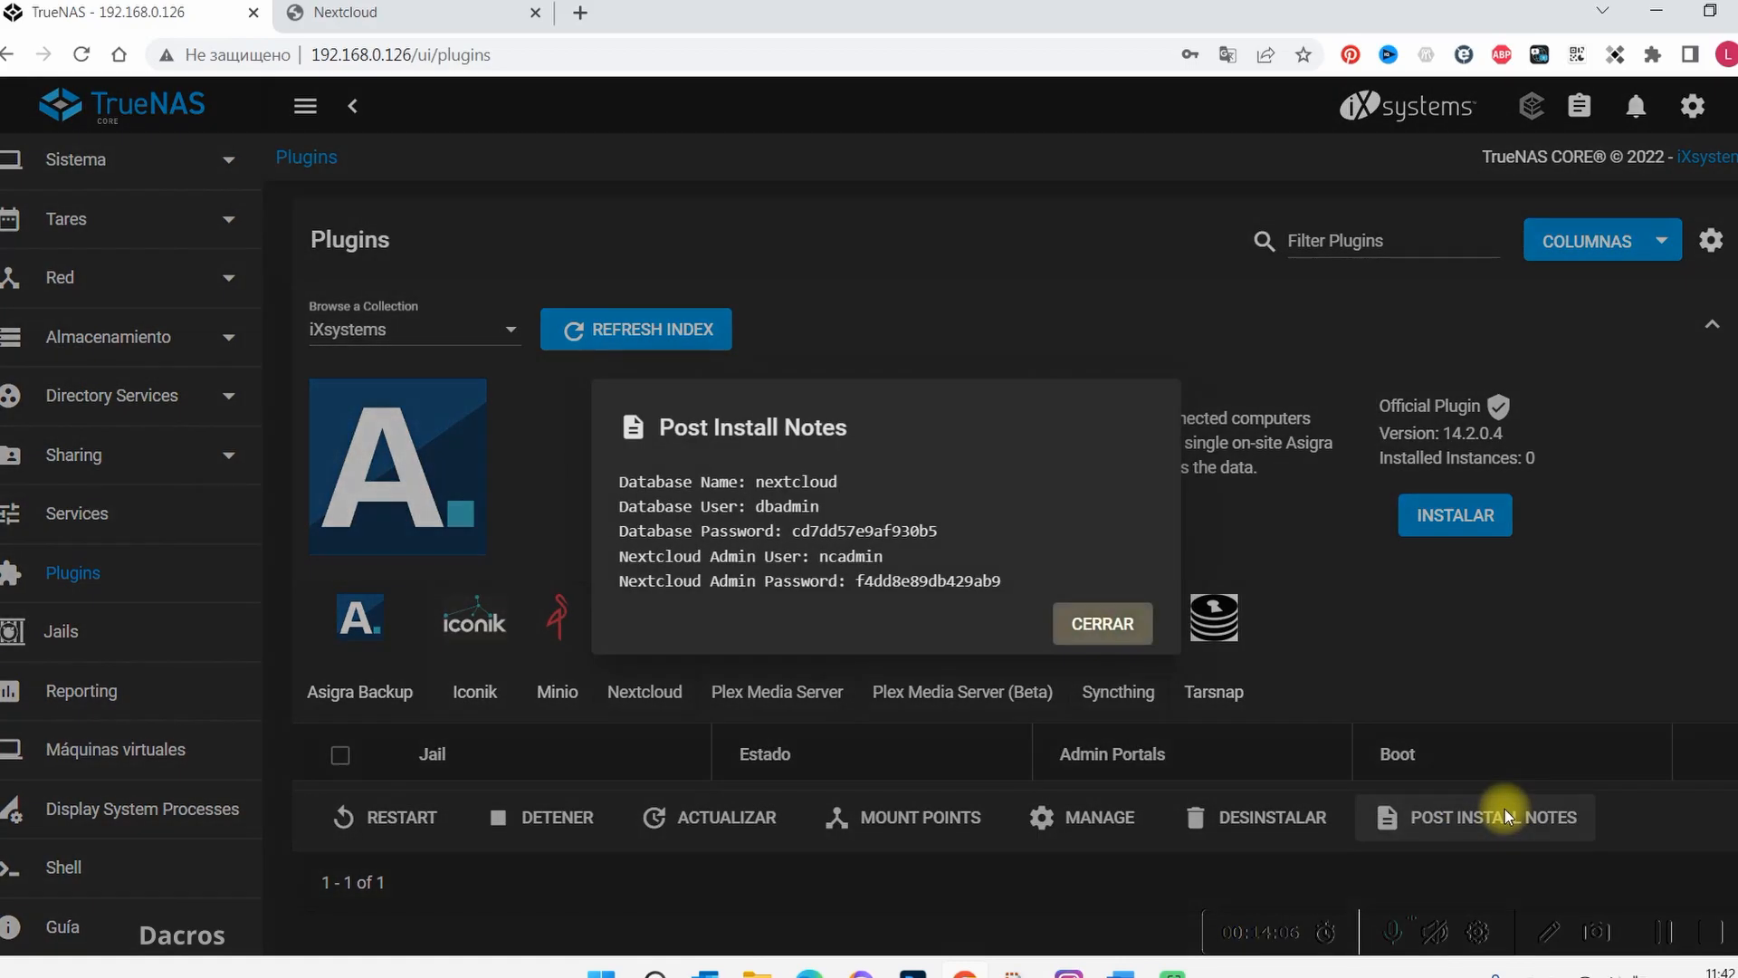
drag(884, 555, 817, 556)
right_click(834, 560)
click(898, 585)
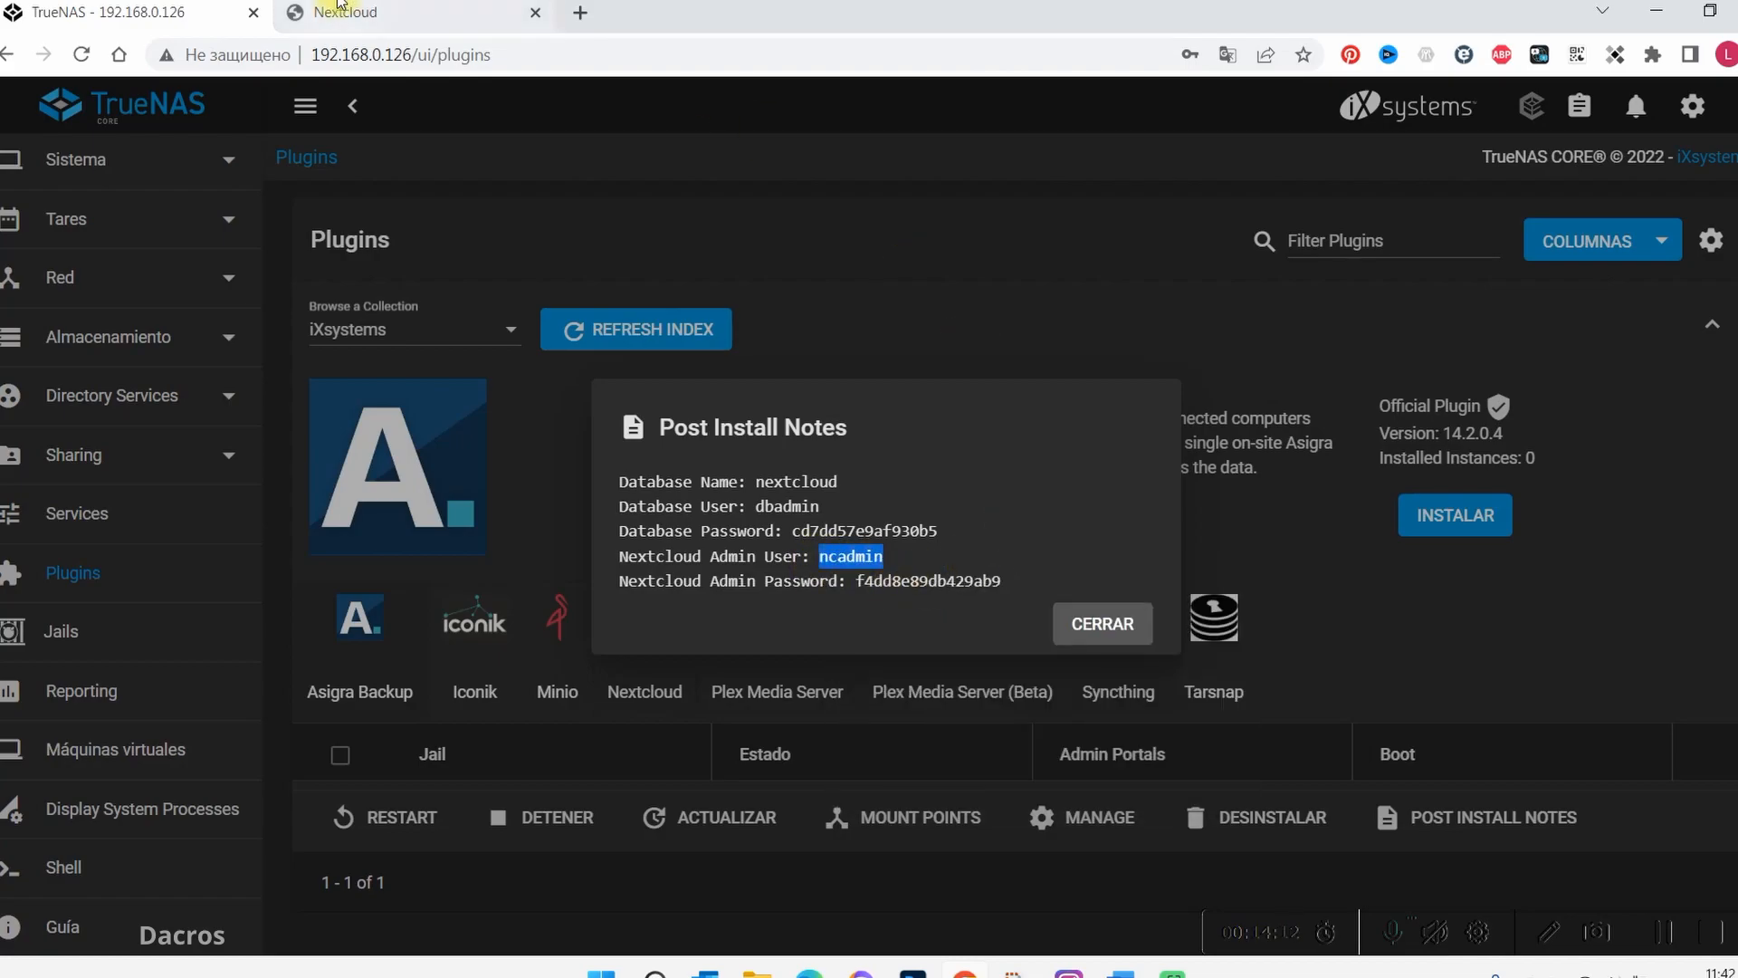
click(380, 20)
right_click(891, 347)
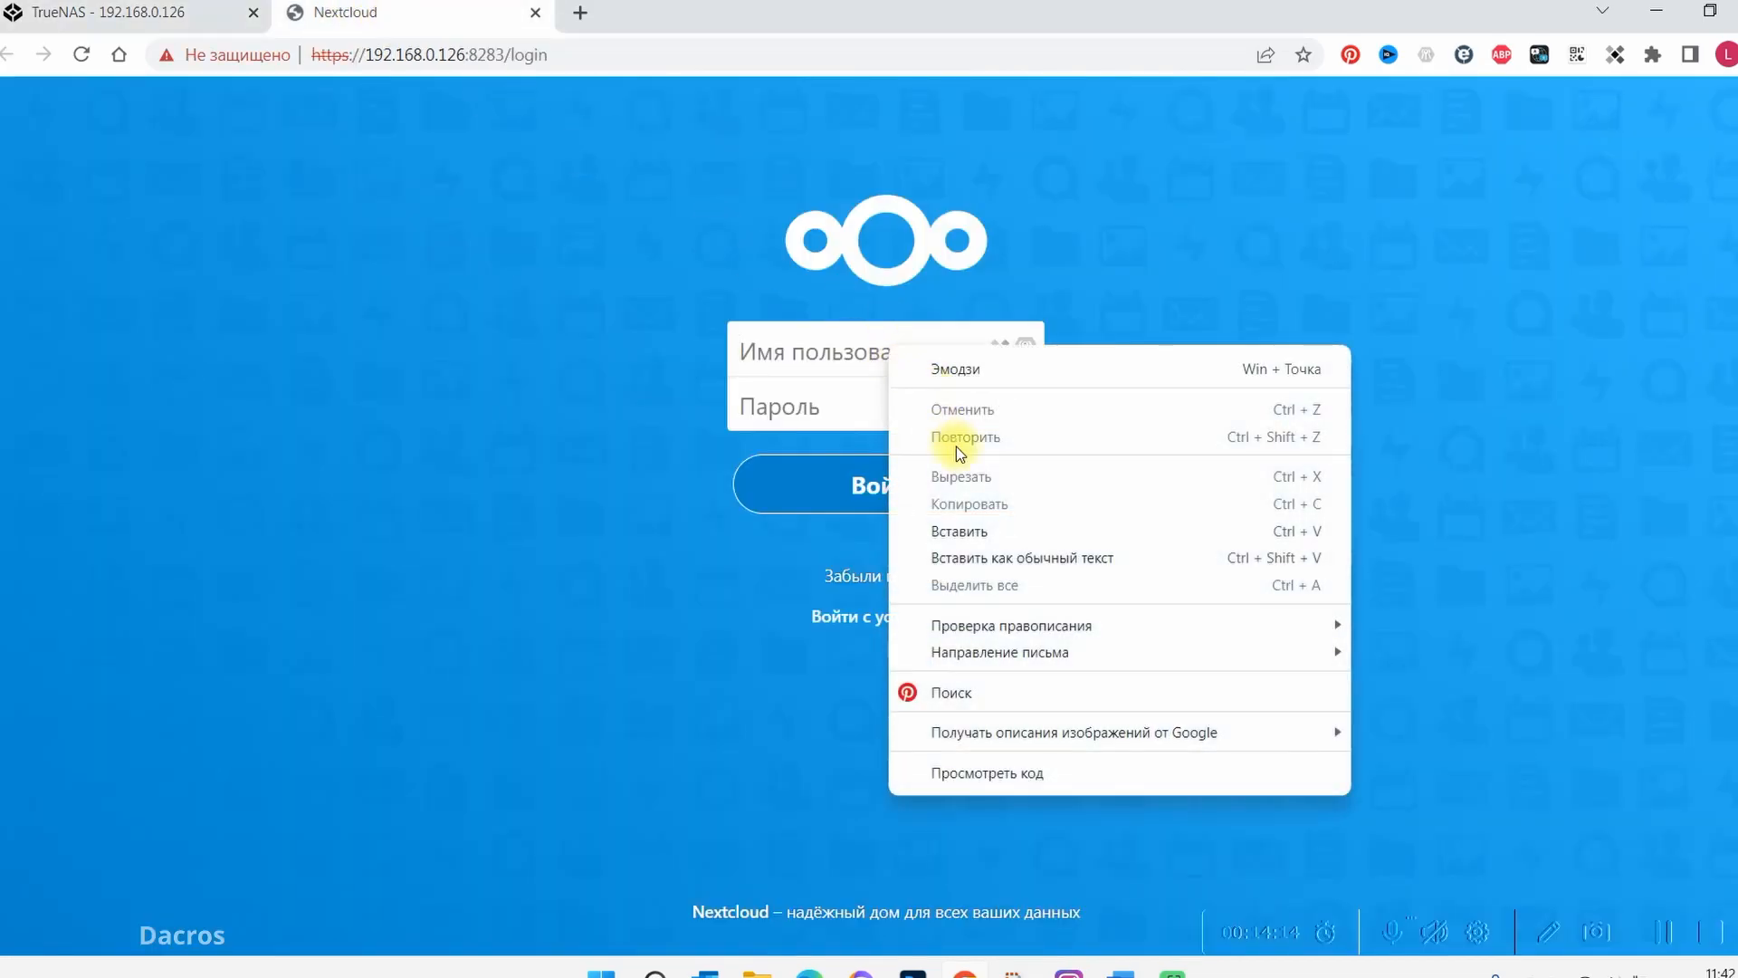
click(954, 528)
Copy the Nextcloud admin password from the post install notes into the login's password field and log in
click(220, 12)
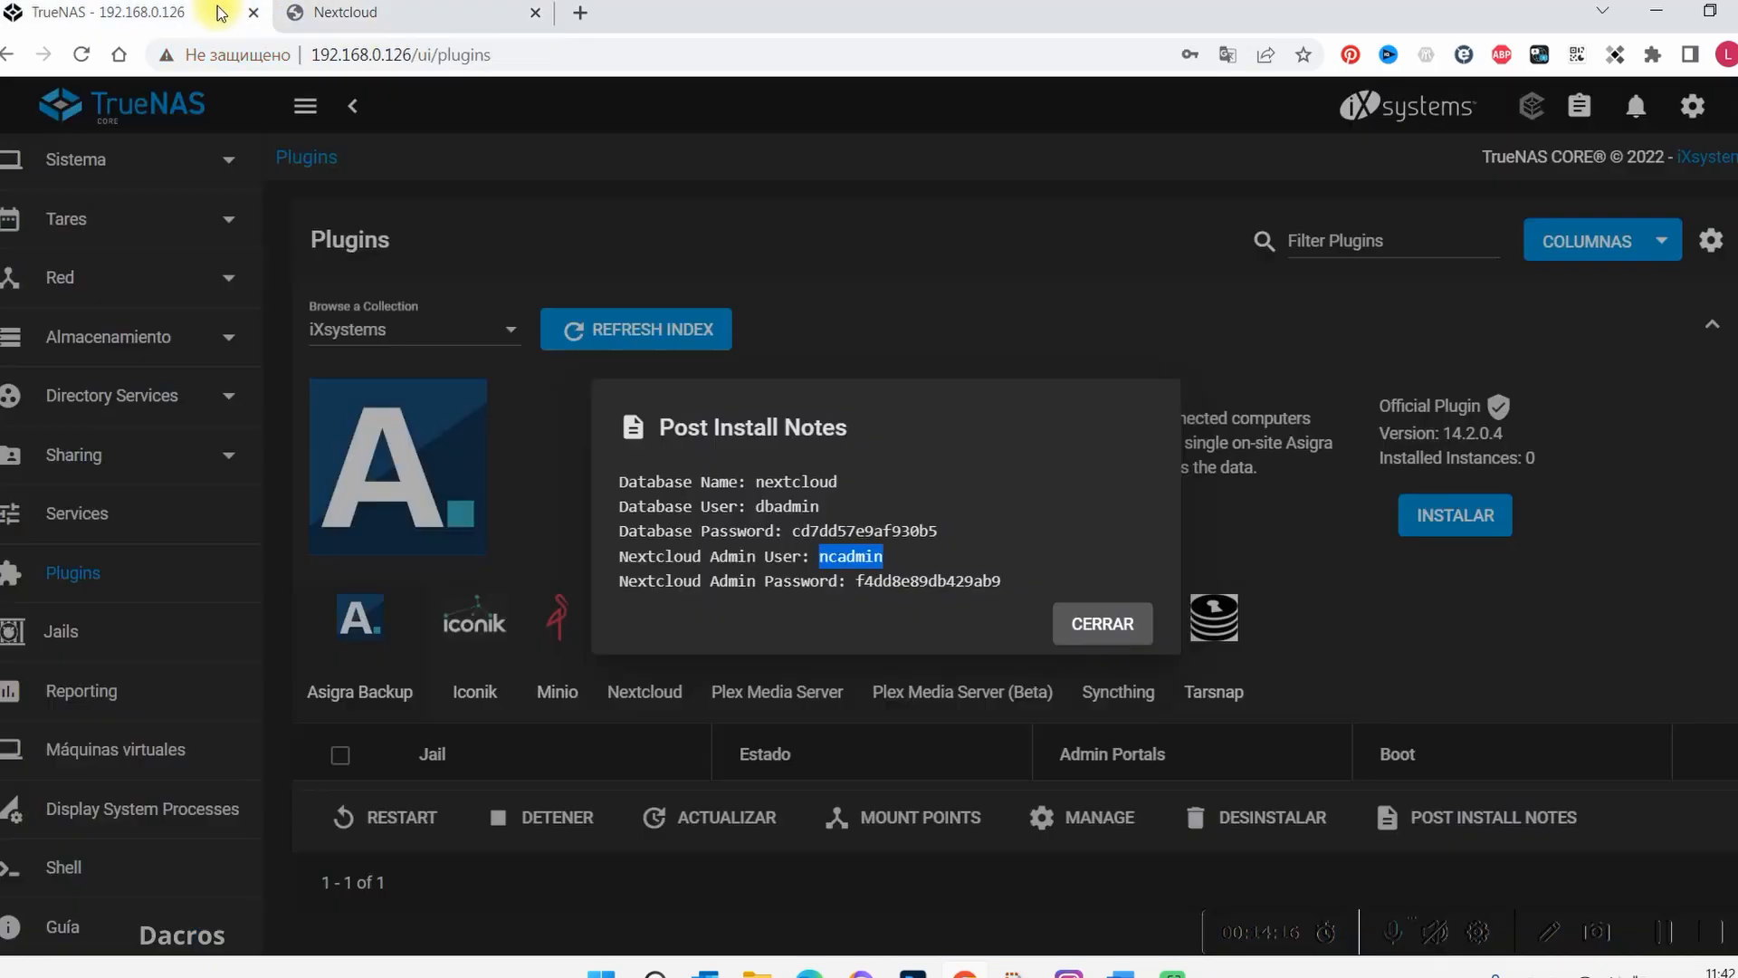
drag(1006, 581, 855, 580)
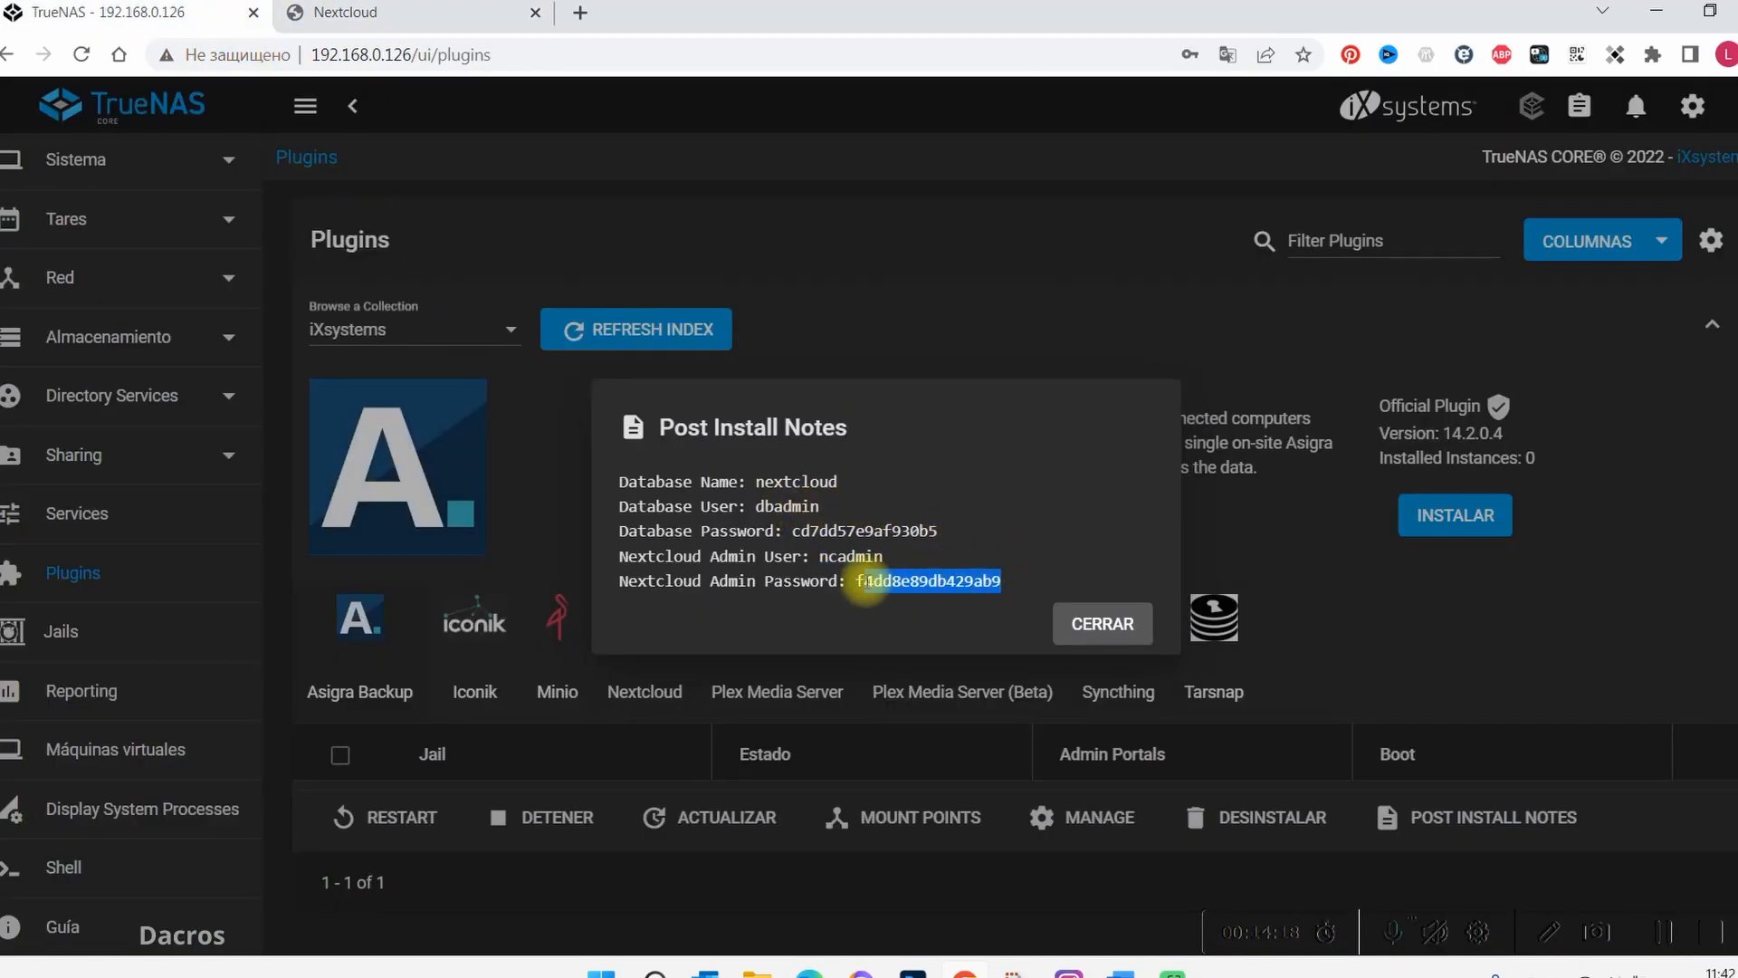
right_click(873, 580)
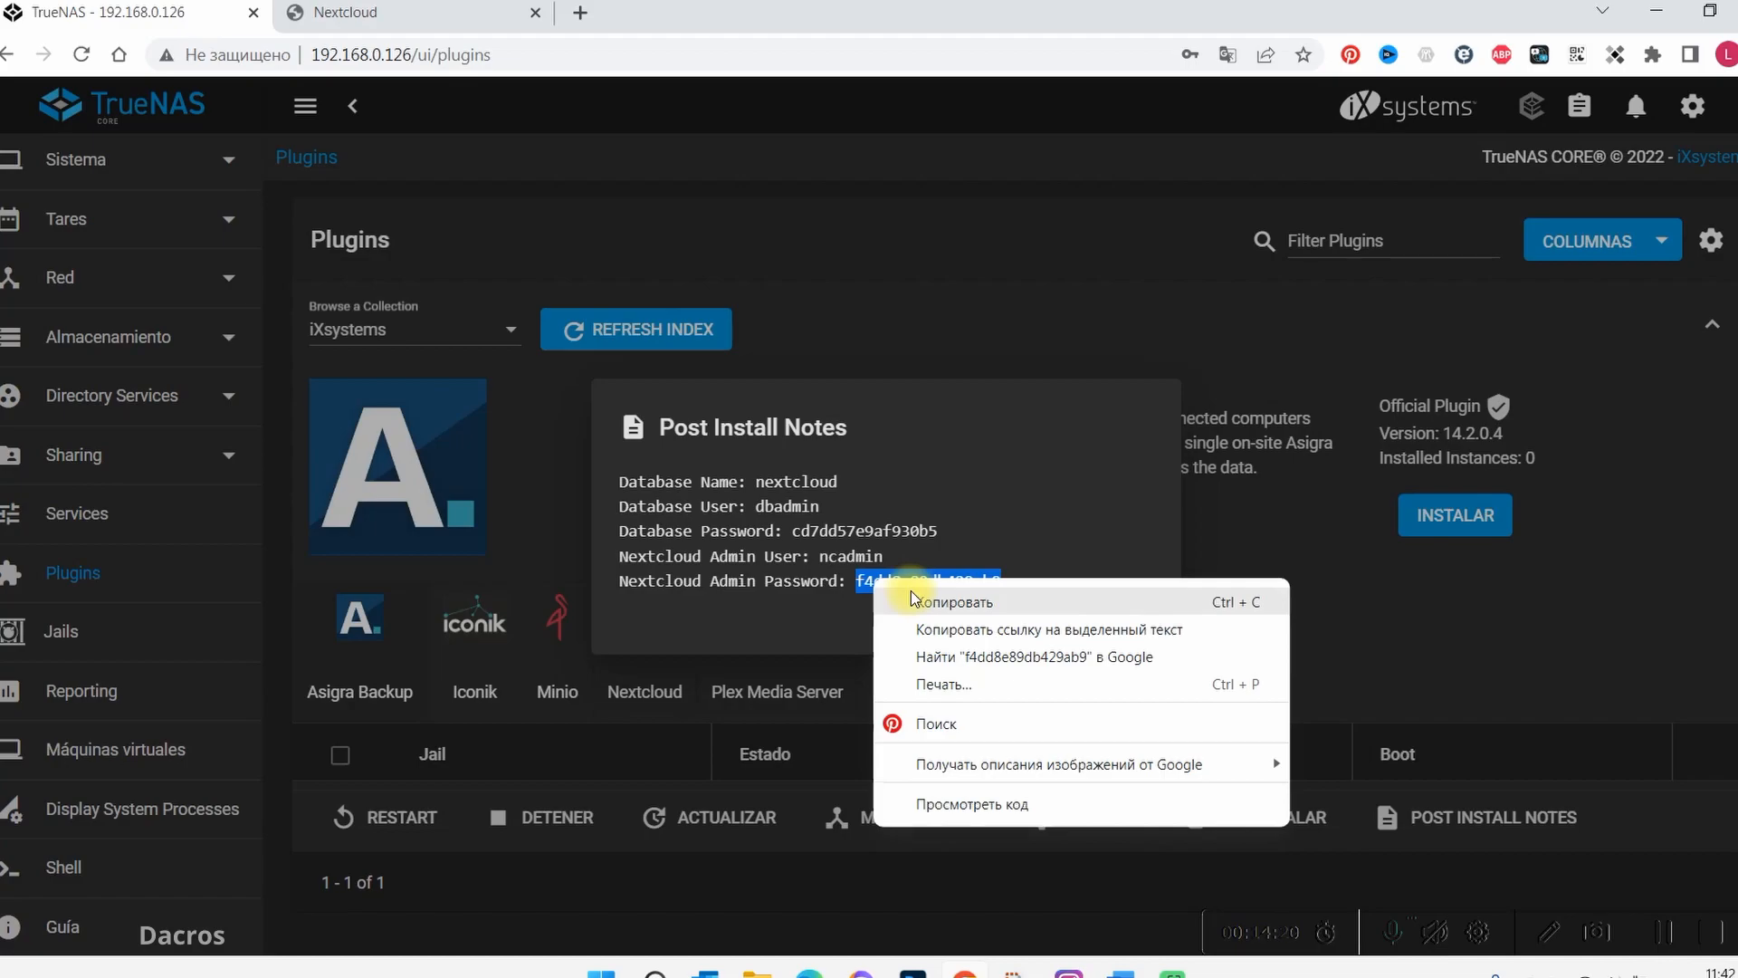
click(896, 710)
click(409, 15)
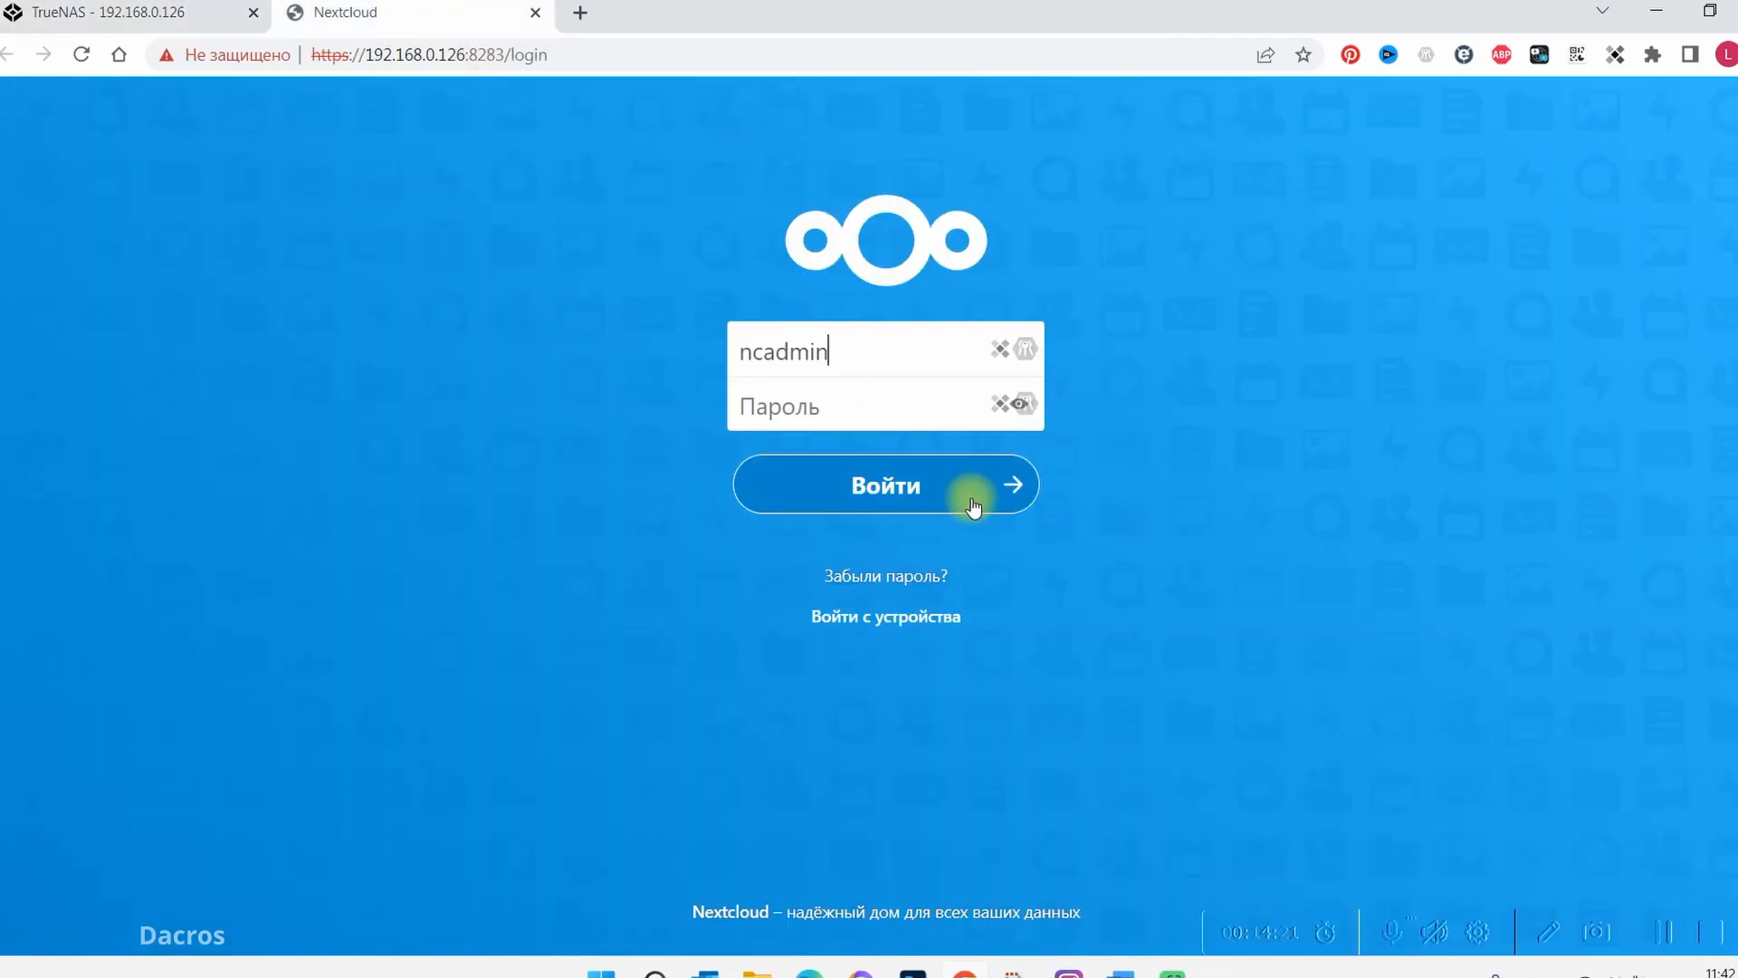
right_click(860, 412)
click(941, 574)
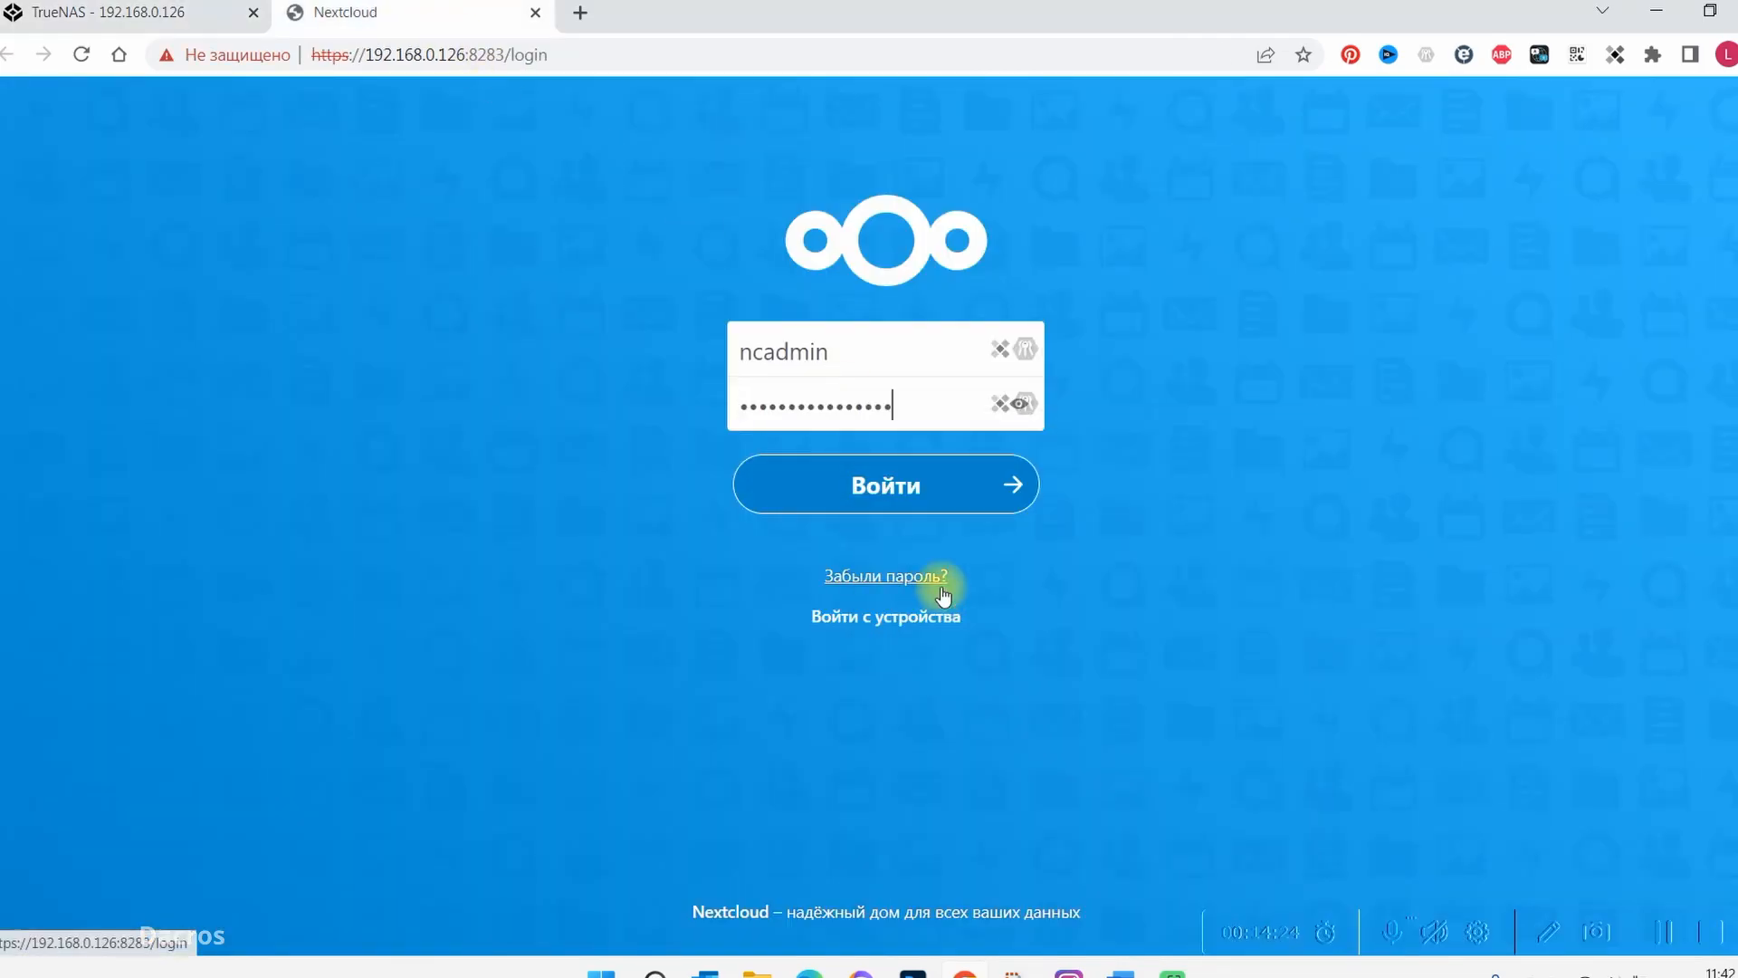
click(911, 489)
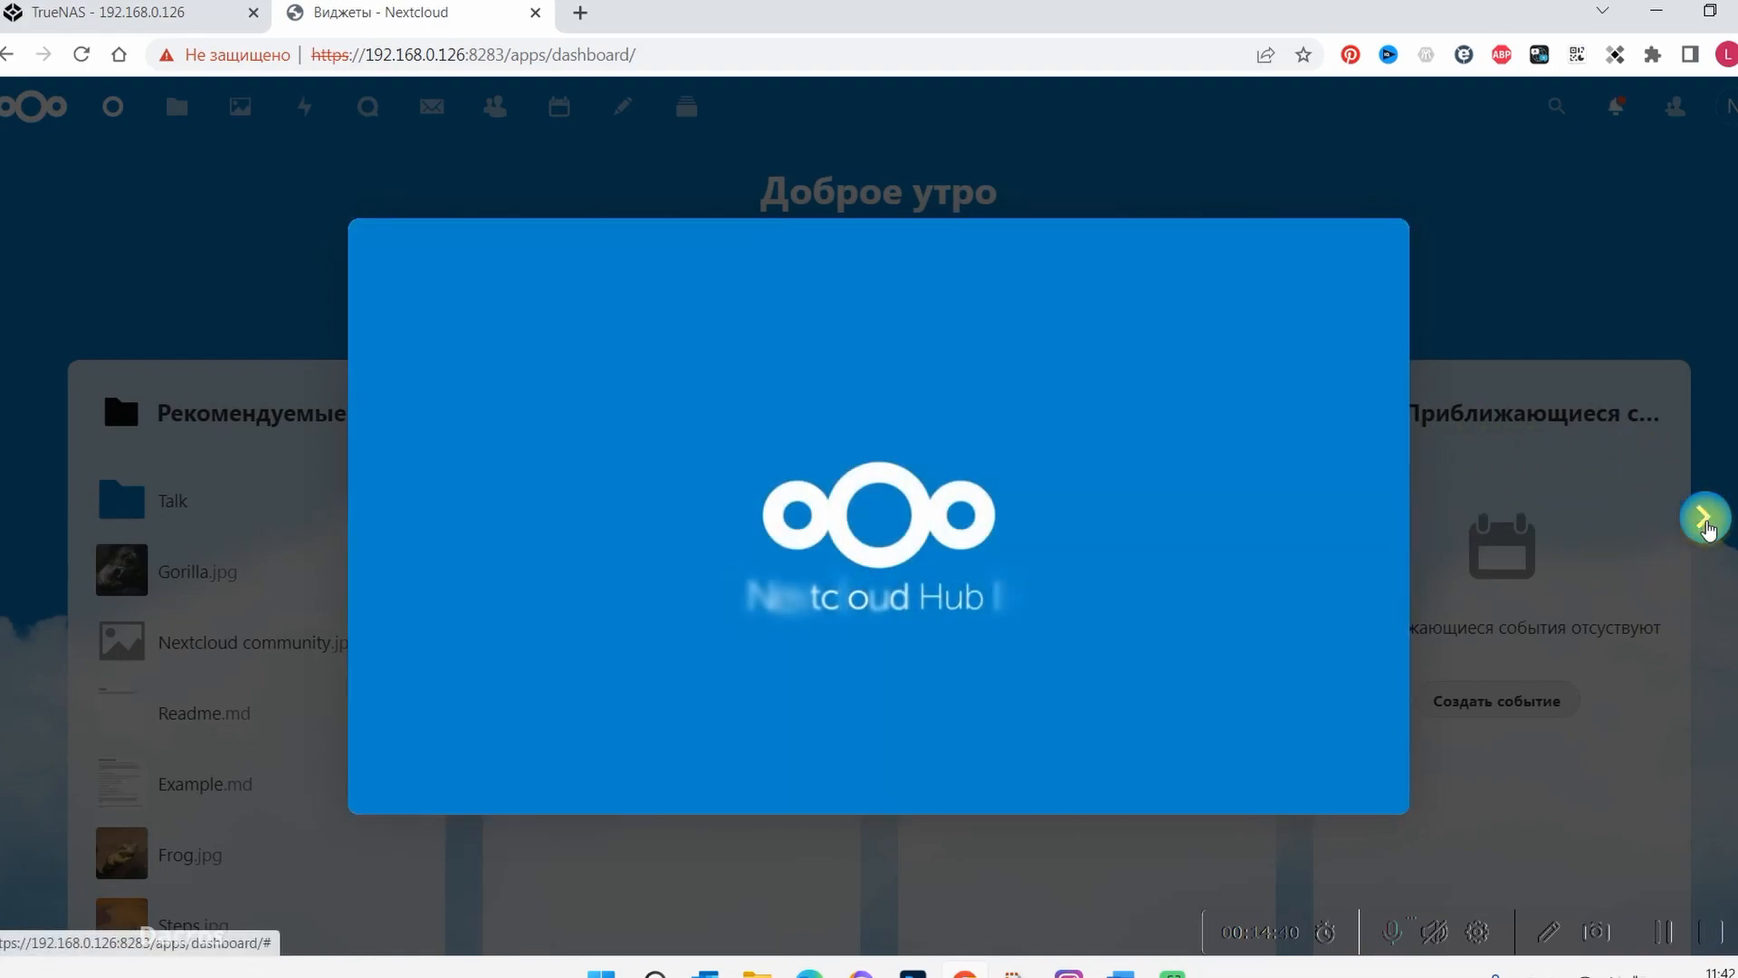
Page through the Nextcloud Hub welcome introduction to its end and dismiss it
click(1703, 518)
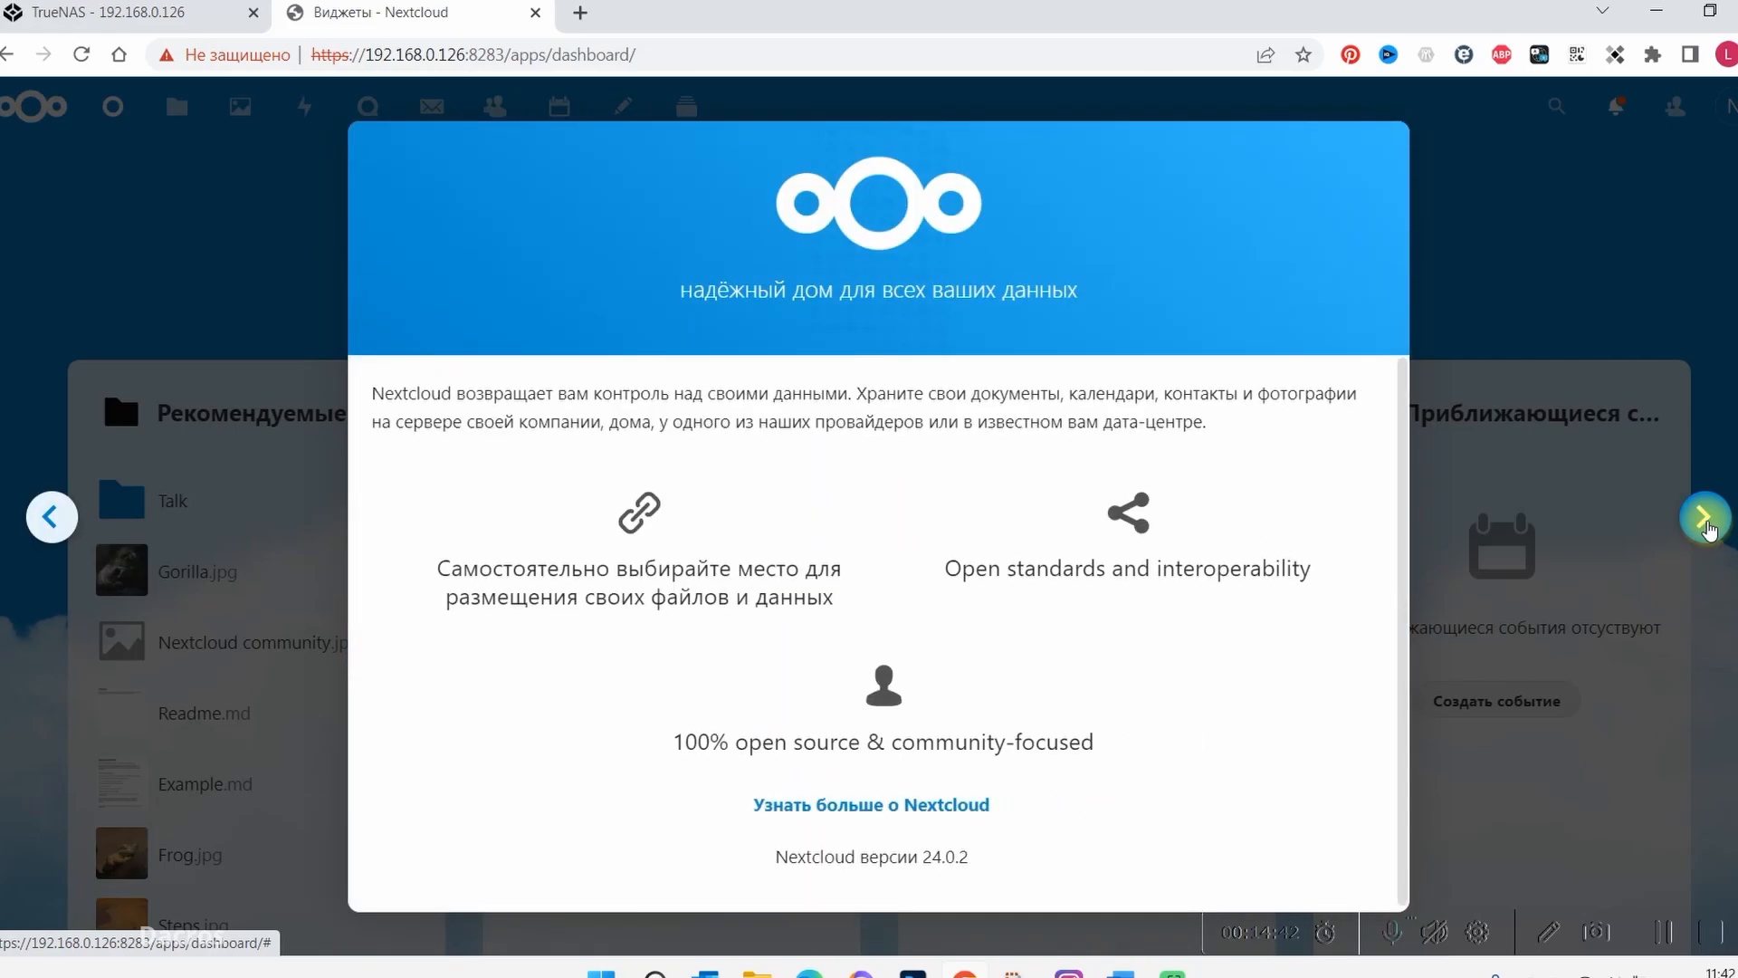
click(1706, 523)
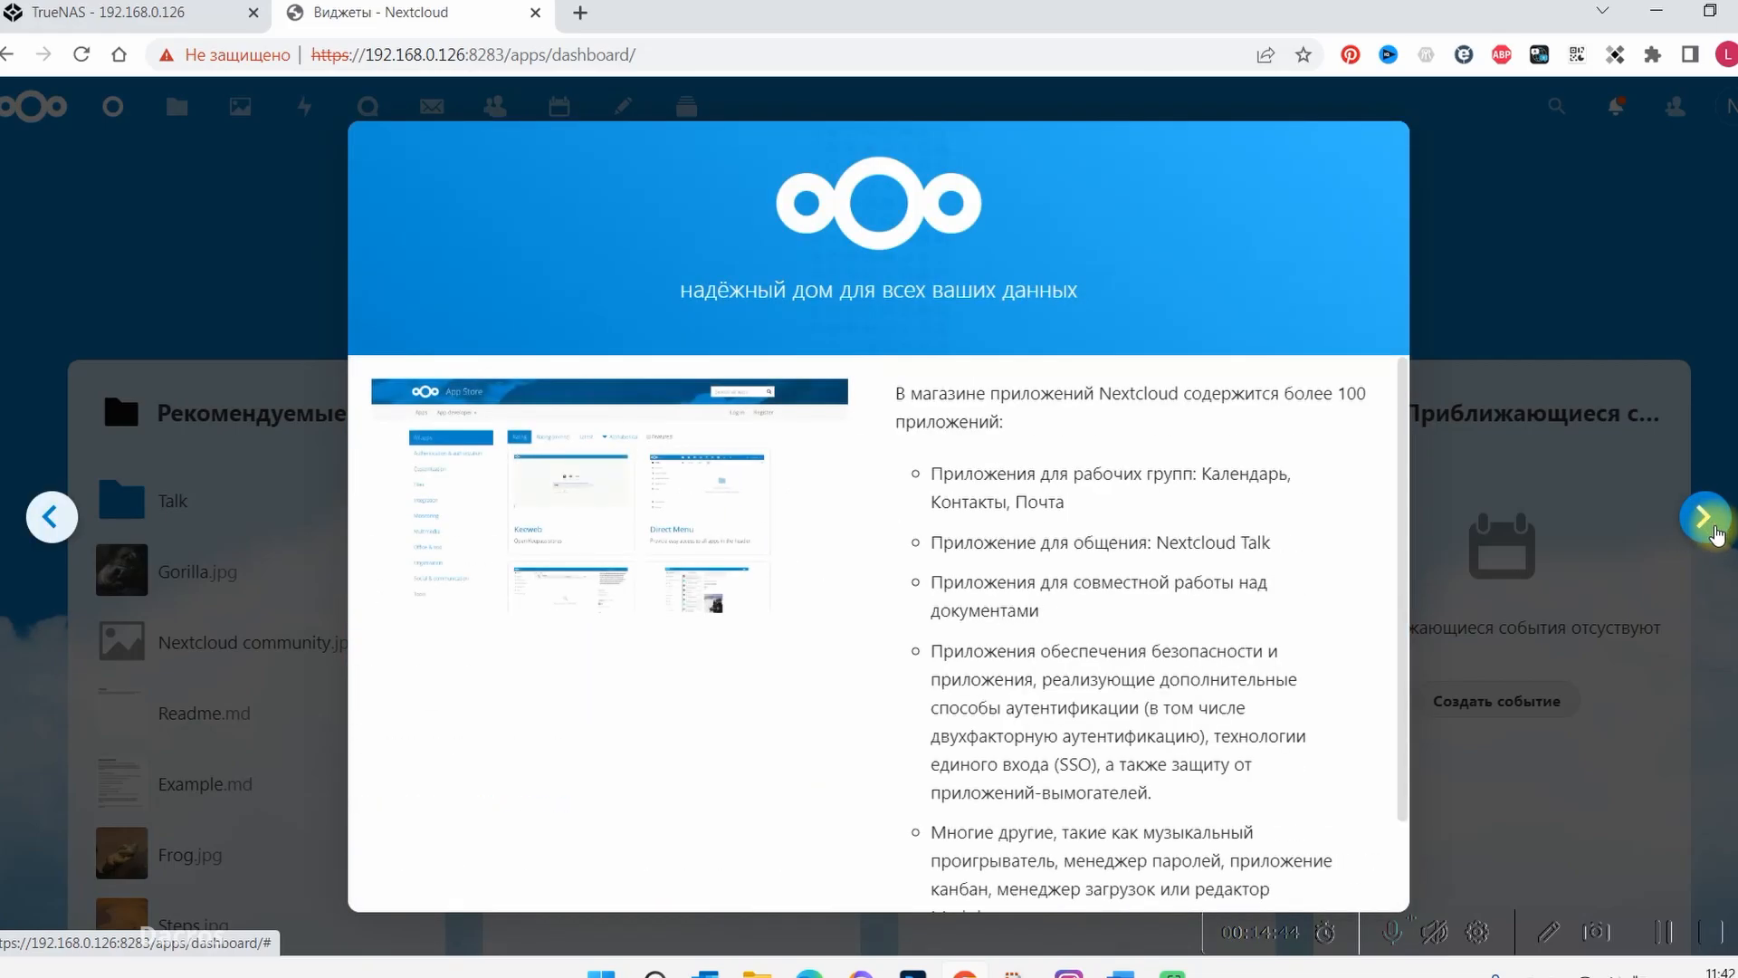
click(1713, 532)
click(1711, 525)
click(1713, 523)
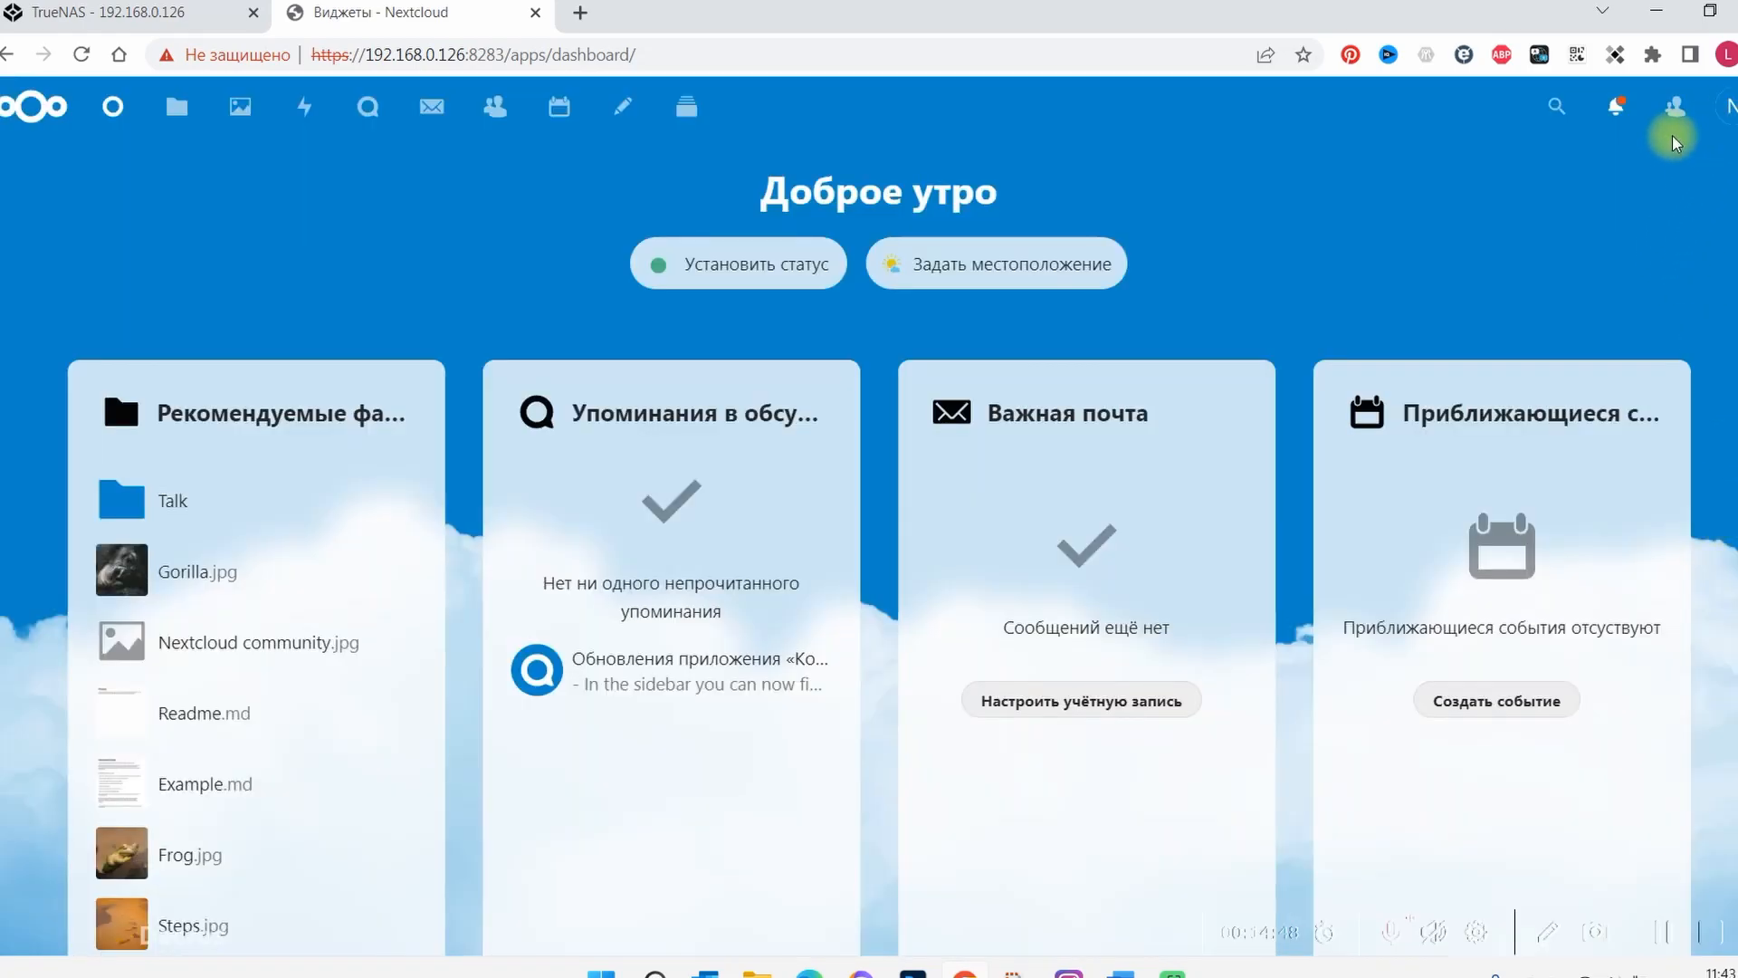
Open the account's personal settings and set the interface language to Español (España)
click(1677, 111)
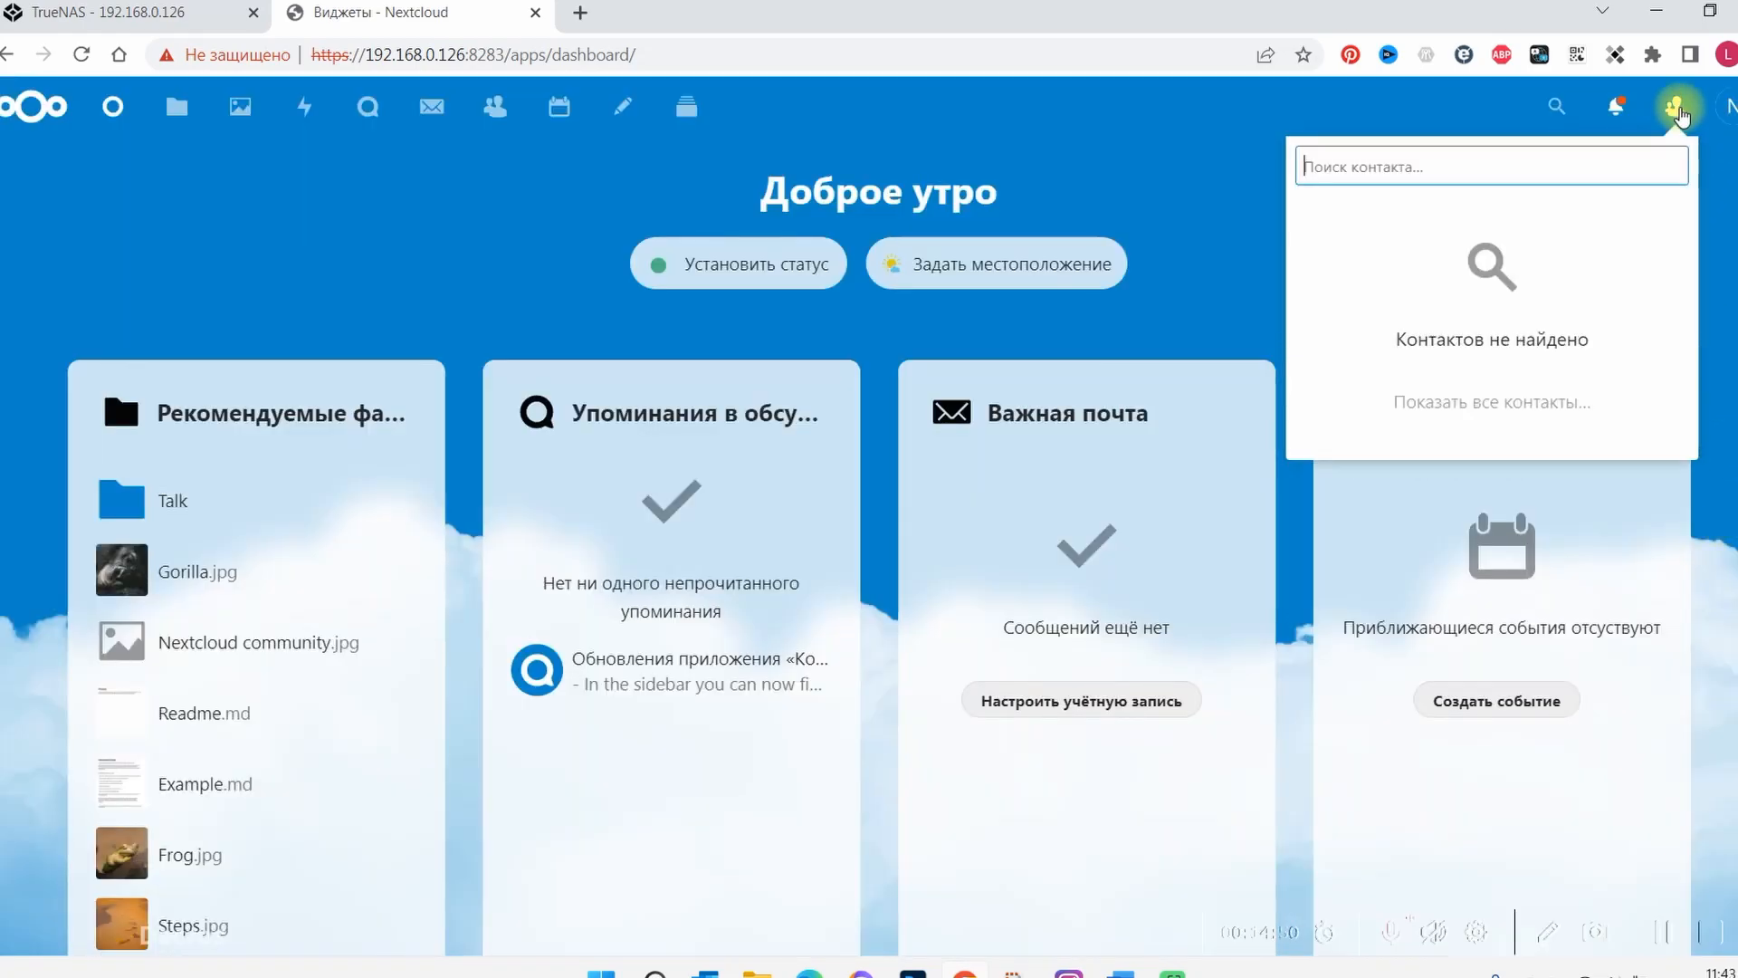
click(1727, 110)
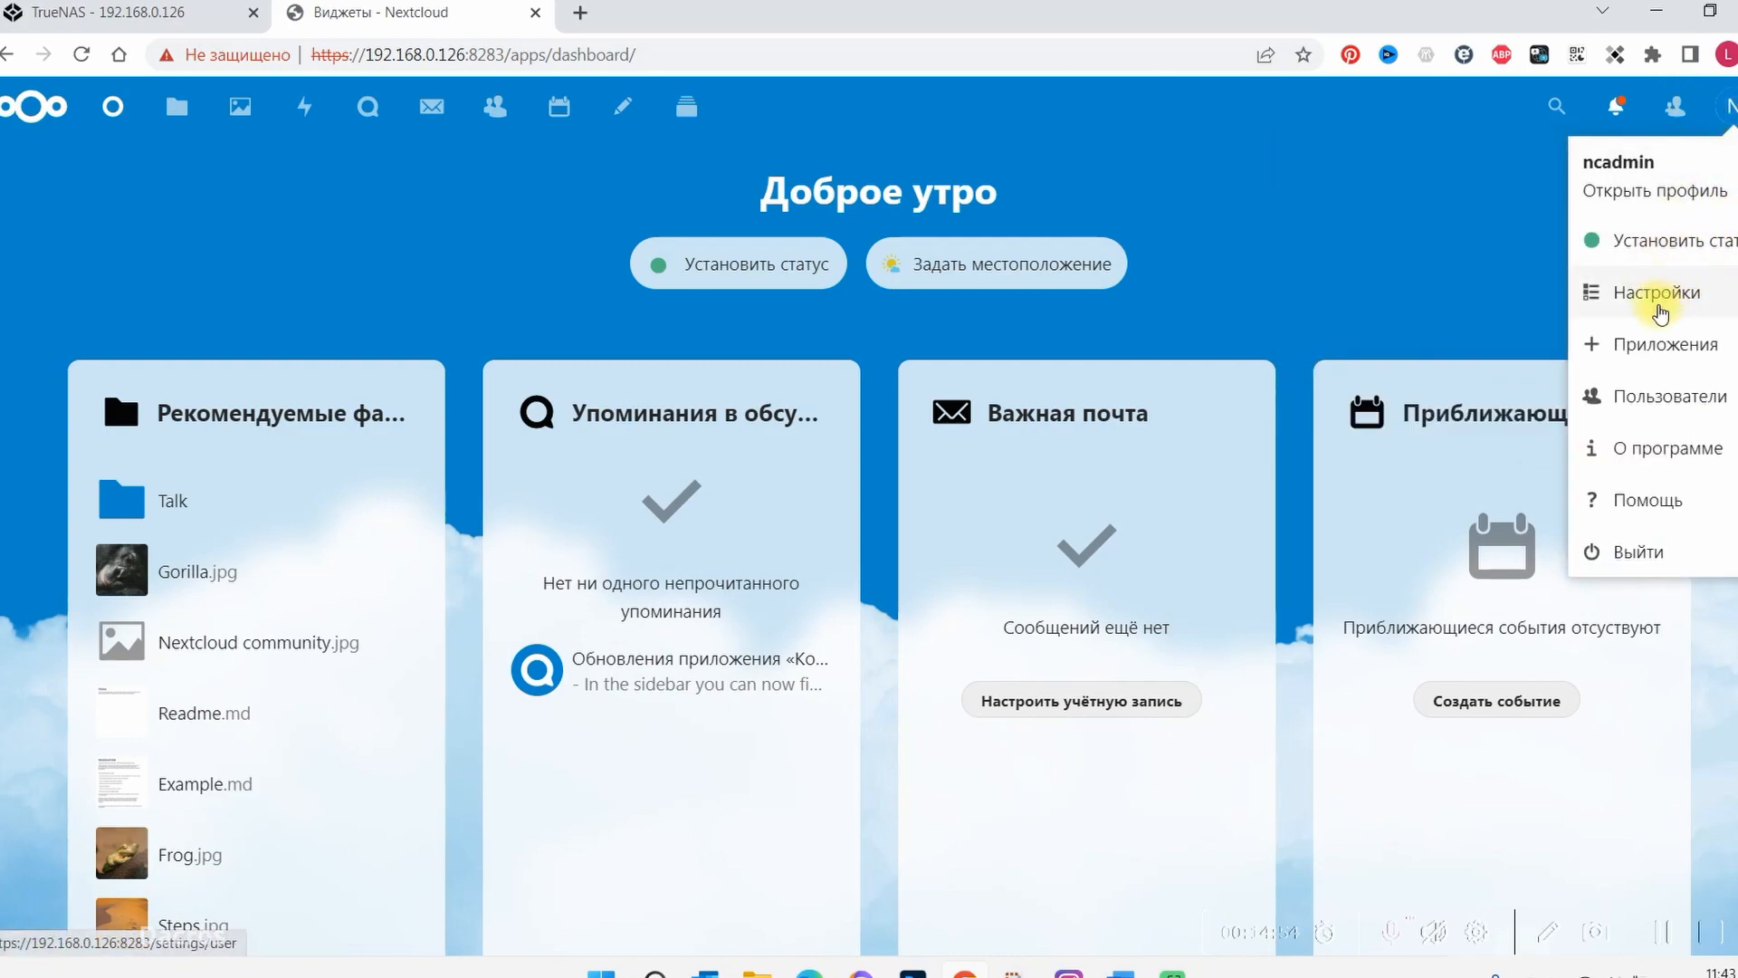
click(1661, 311)
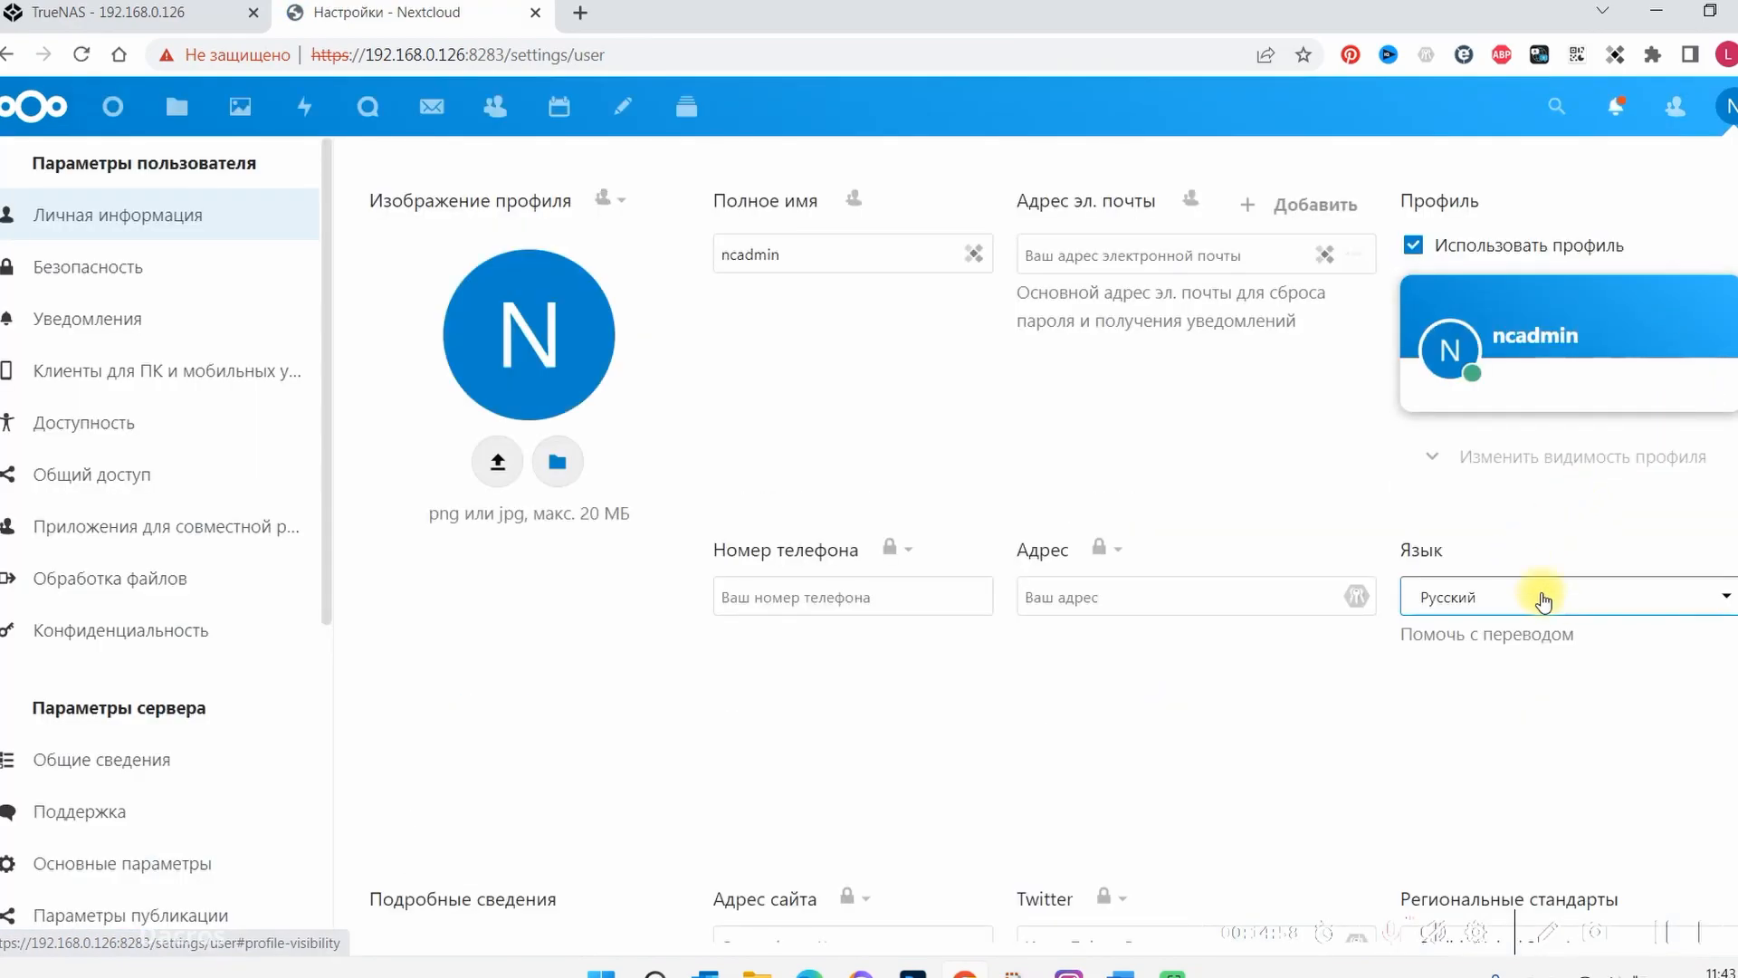
click(1722, 598)
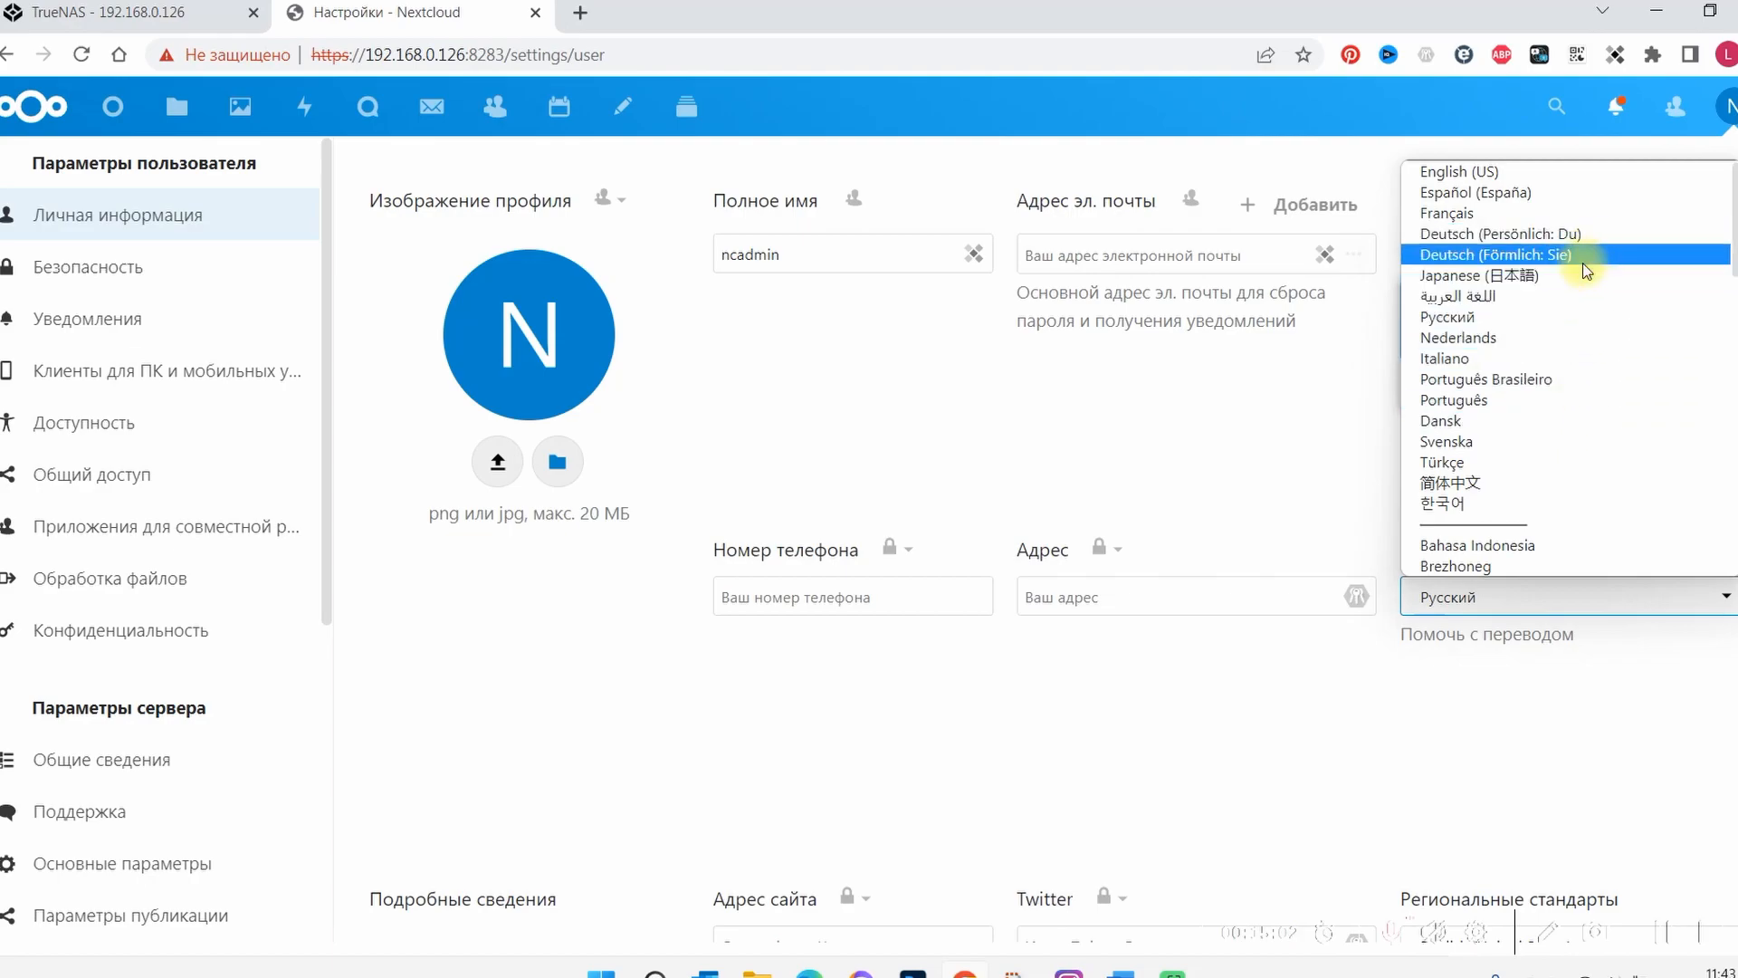
click(1592, 194)
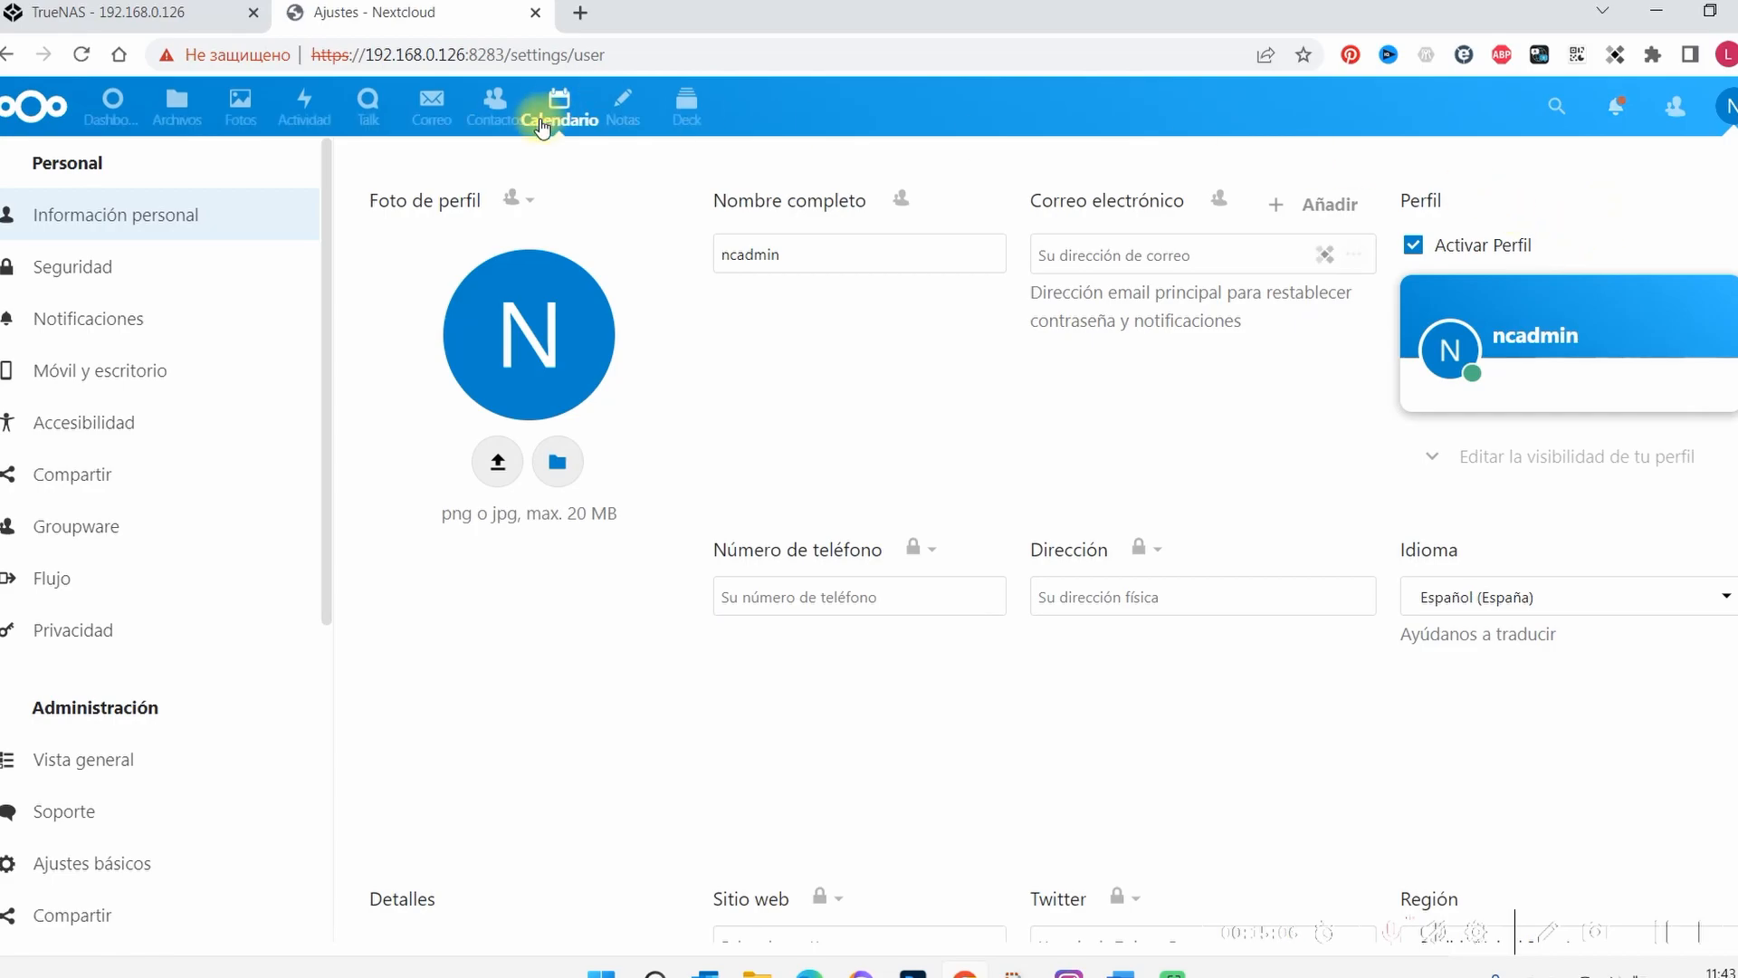
Go back to the dashboard and look over its file, Talk, mail and event widgets
click(102, 112)
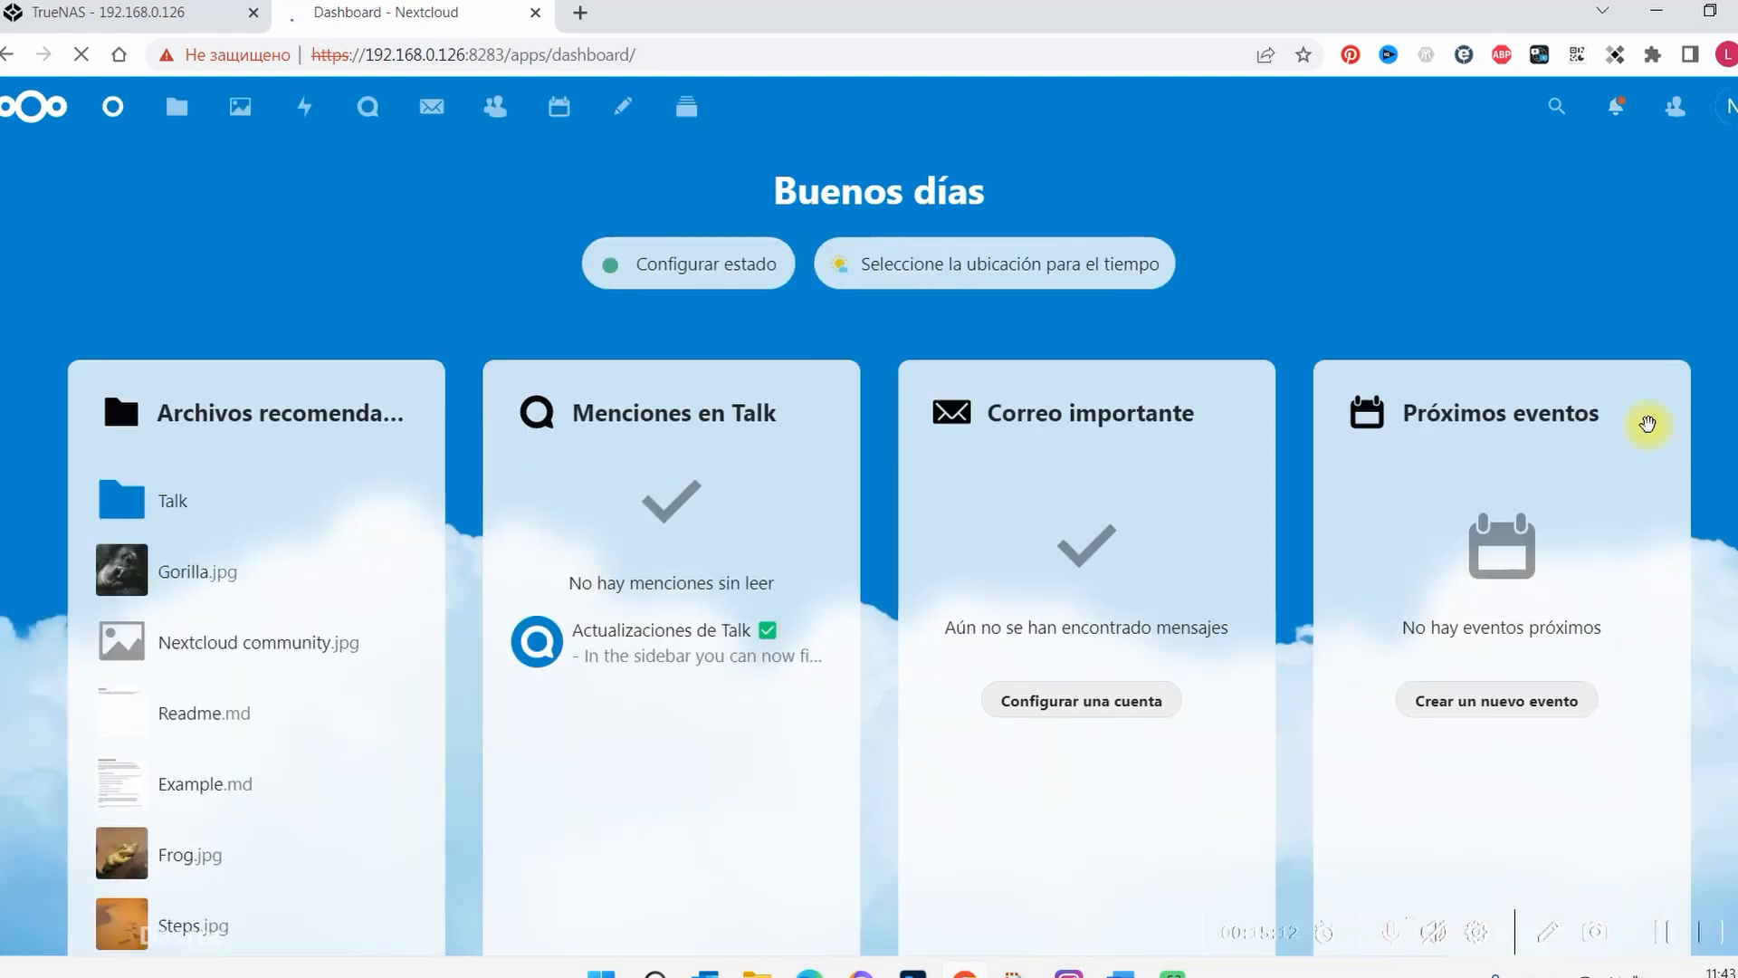
scroll(1440, 399, down, 2)
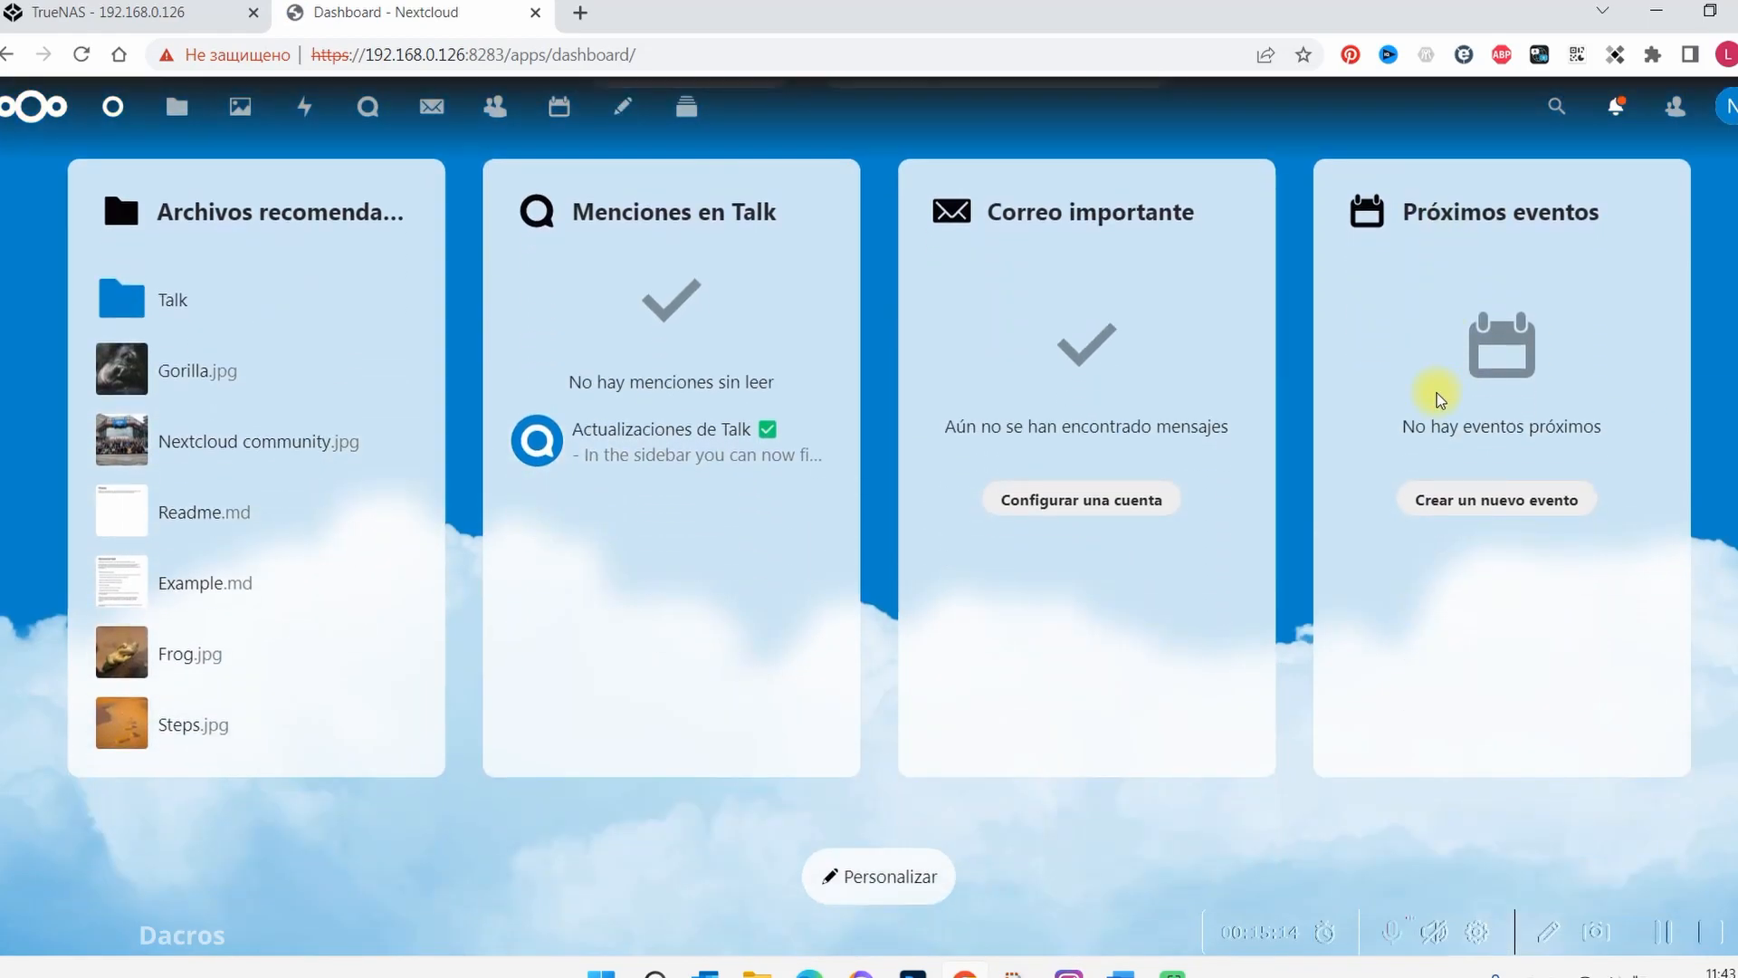
scroll(1440, 399, up, 2)
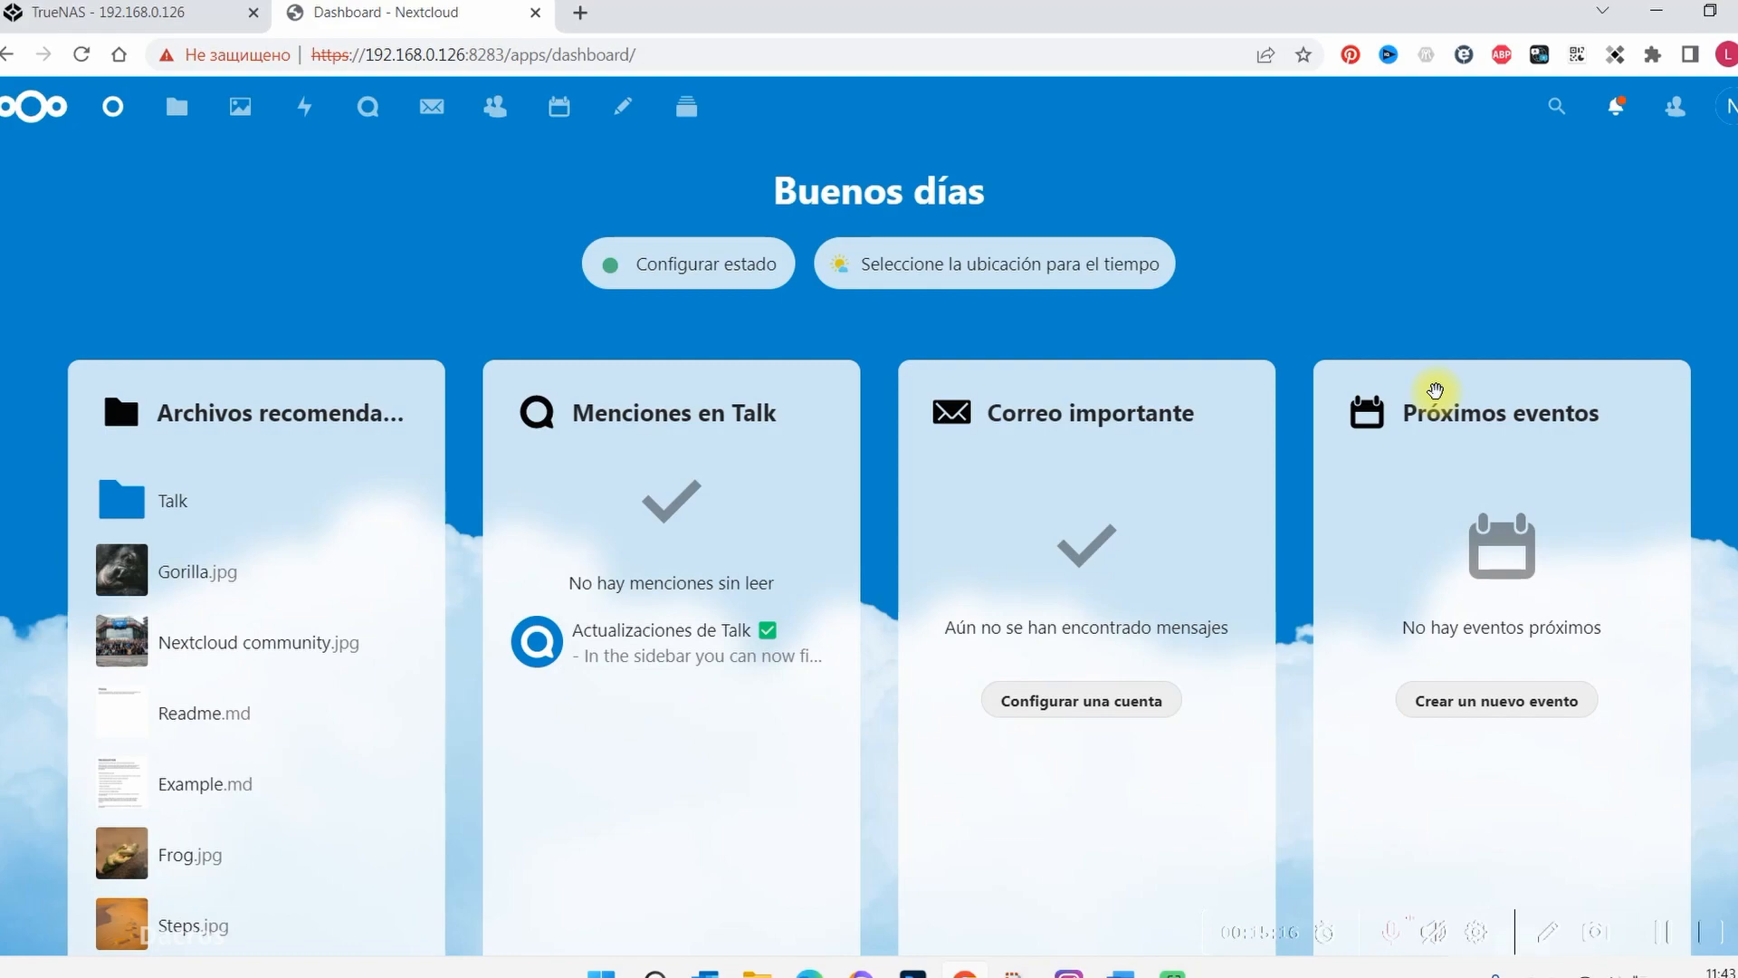
scroll(1436, 391, down, 2)
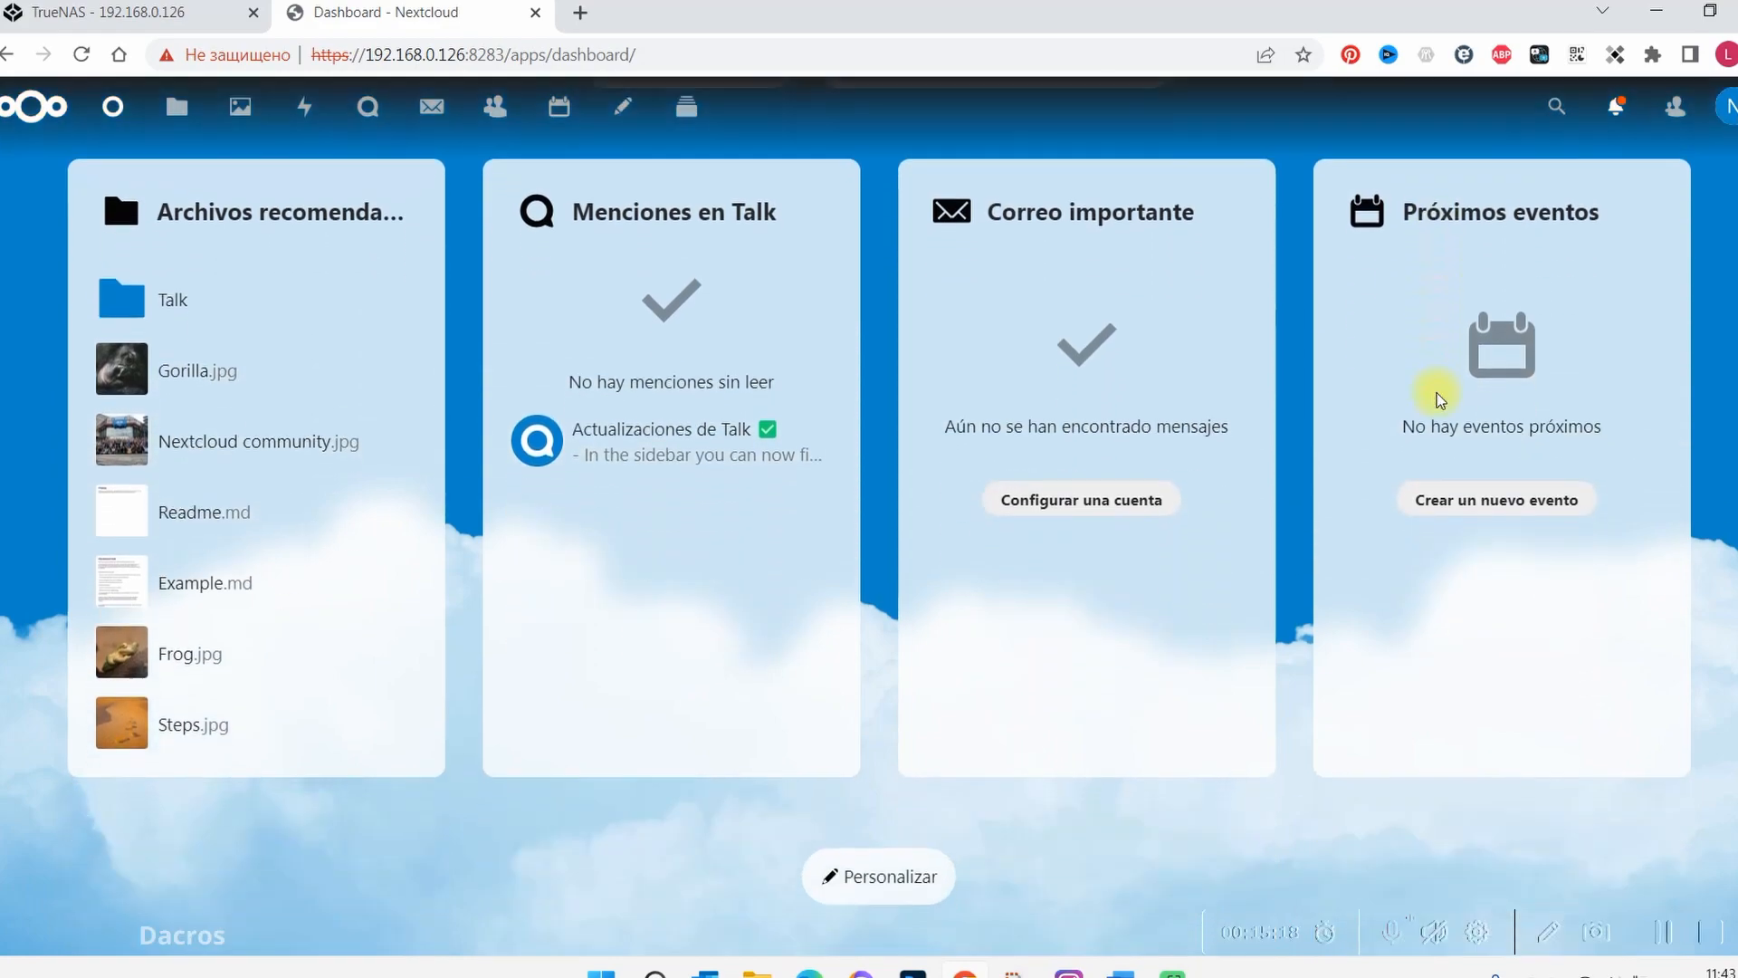
scroll(1435, 391, up, 2)
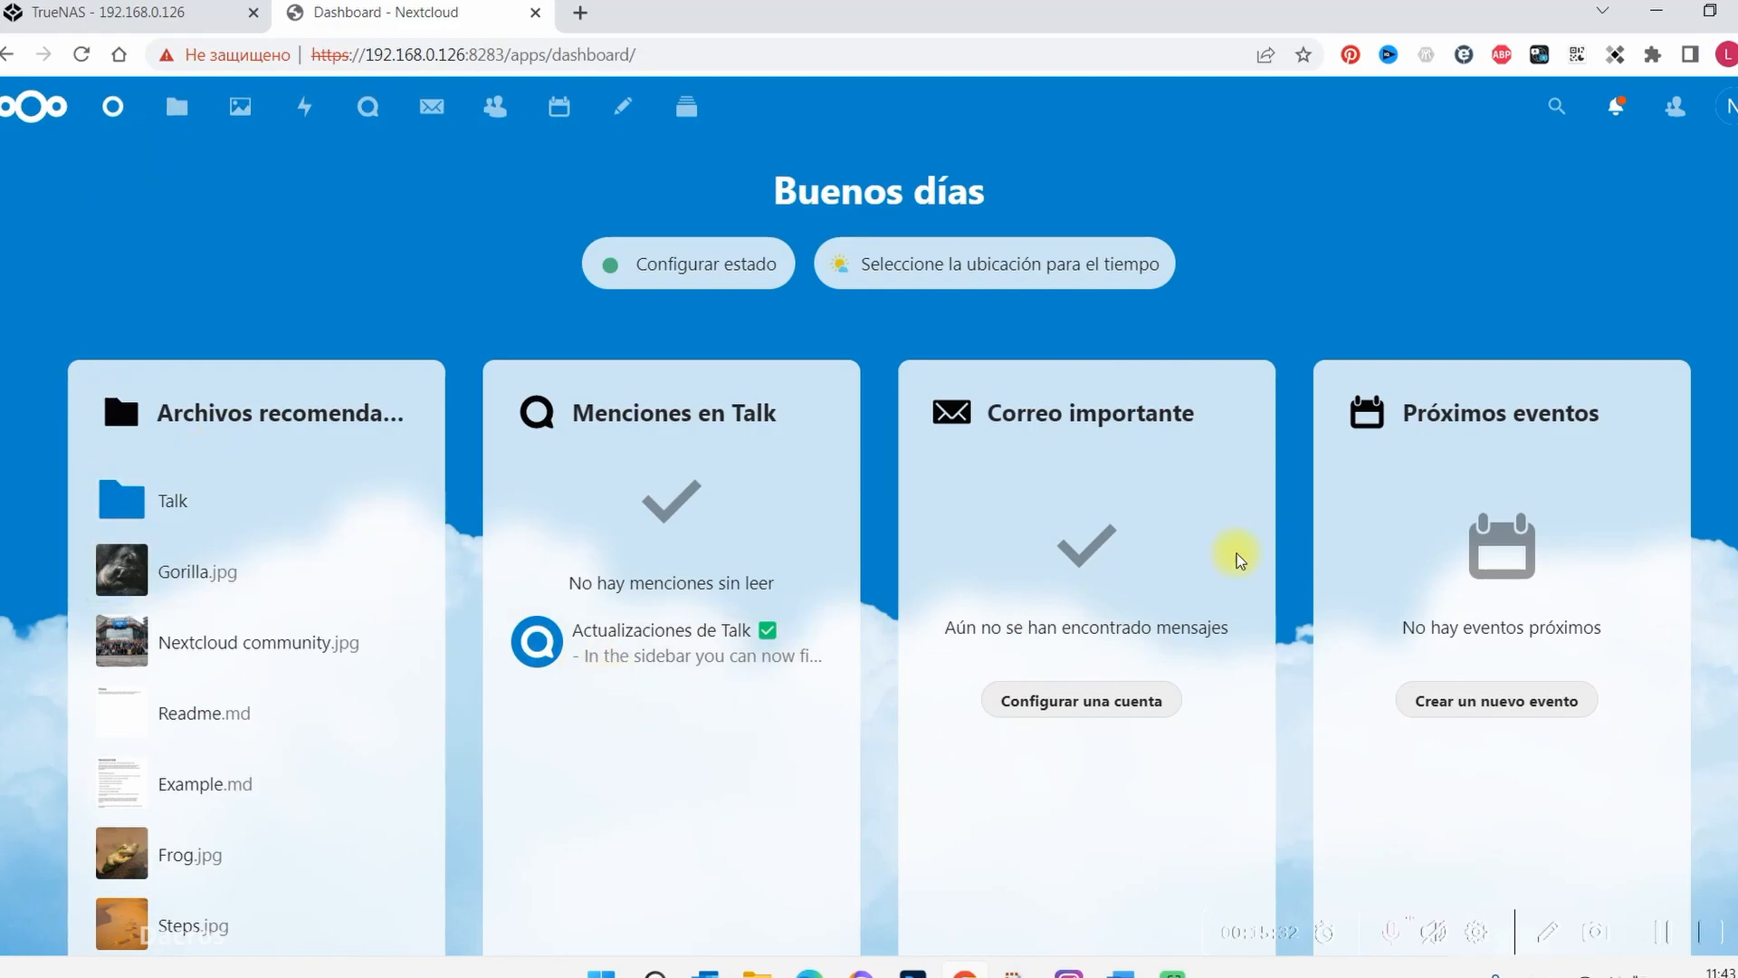
scroll(1238, 559, down, 2)
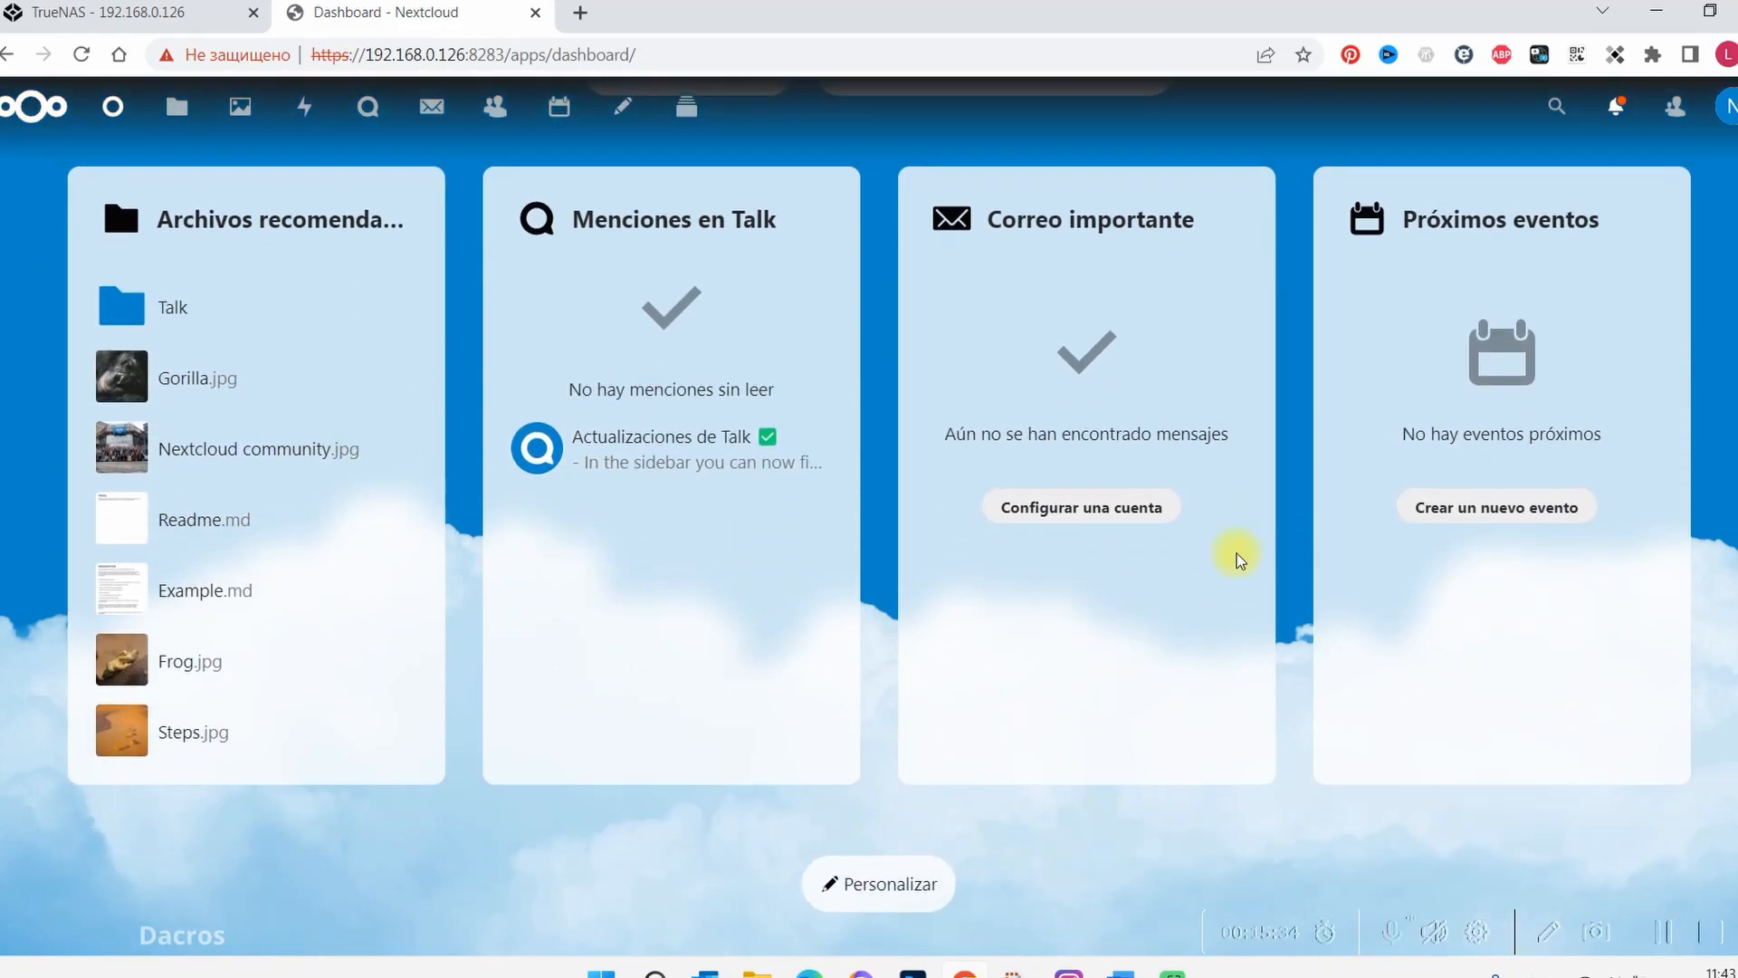
scroll(1238, 558, up, 2)
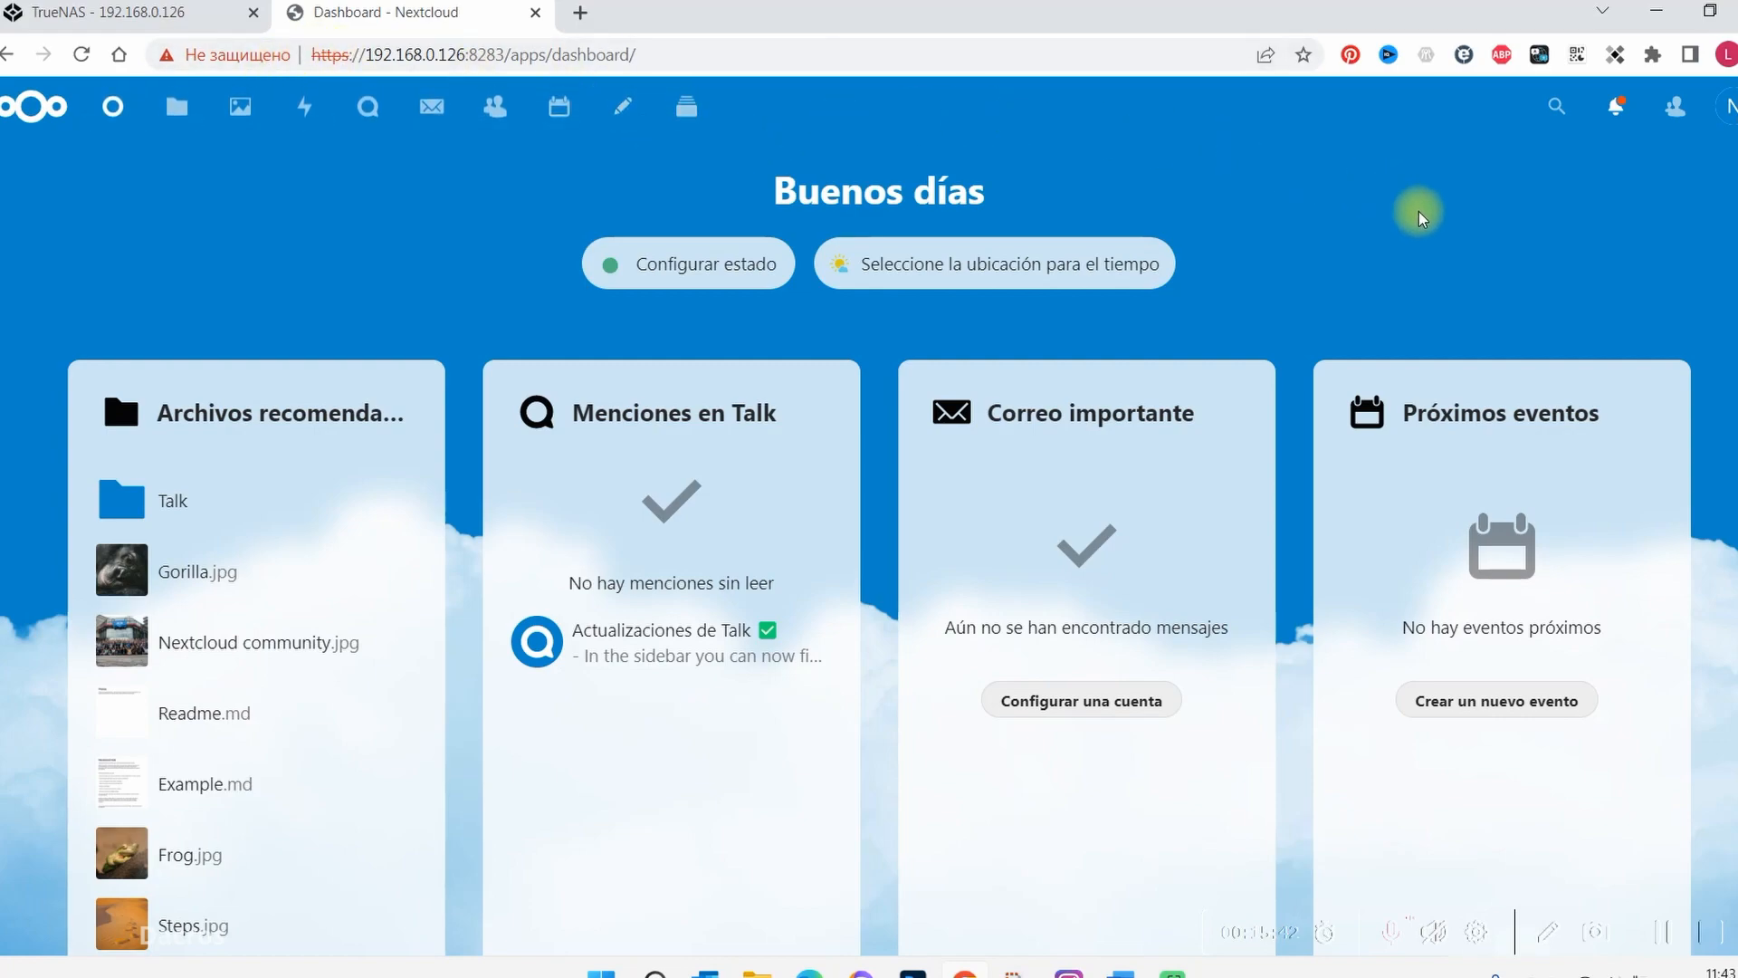
scroll(1430, 240, down, 2)
scroll(1436, 290, up, 2)
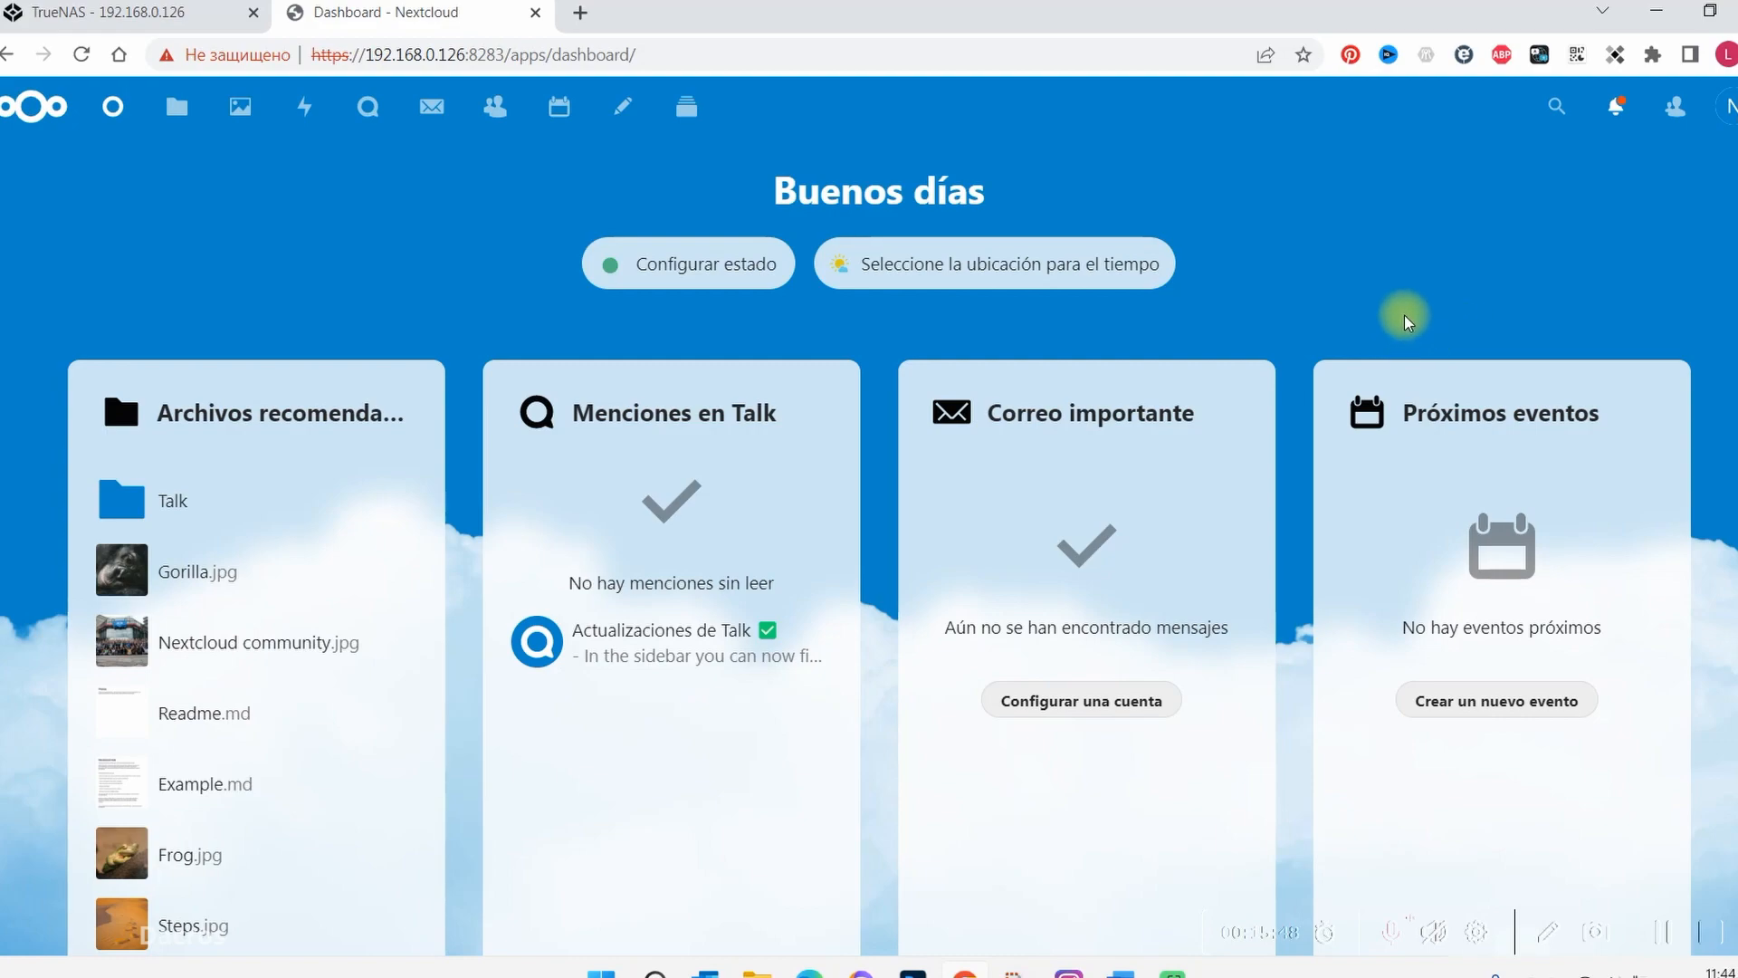
scroll(1464, 288, down, 3)
scroll(1466, 290, up, 3)
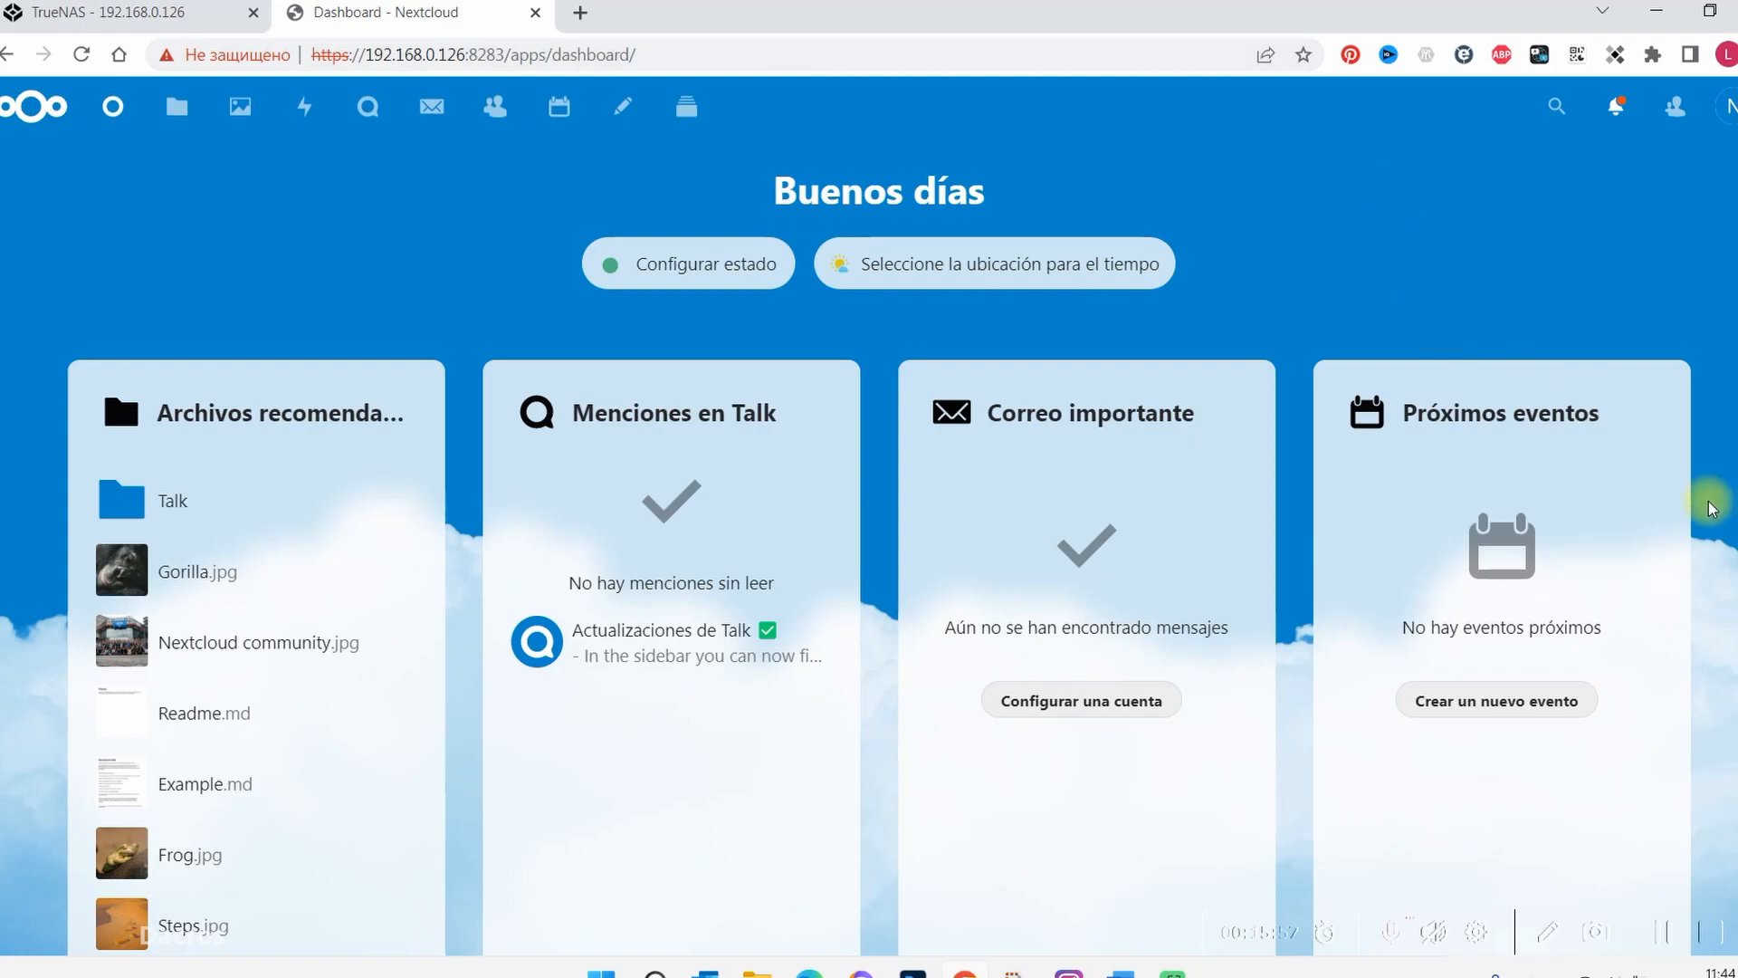
scroll(1711, 502, down, 3)
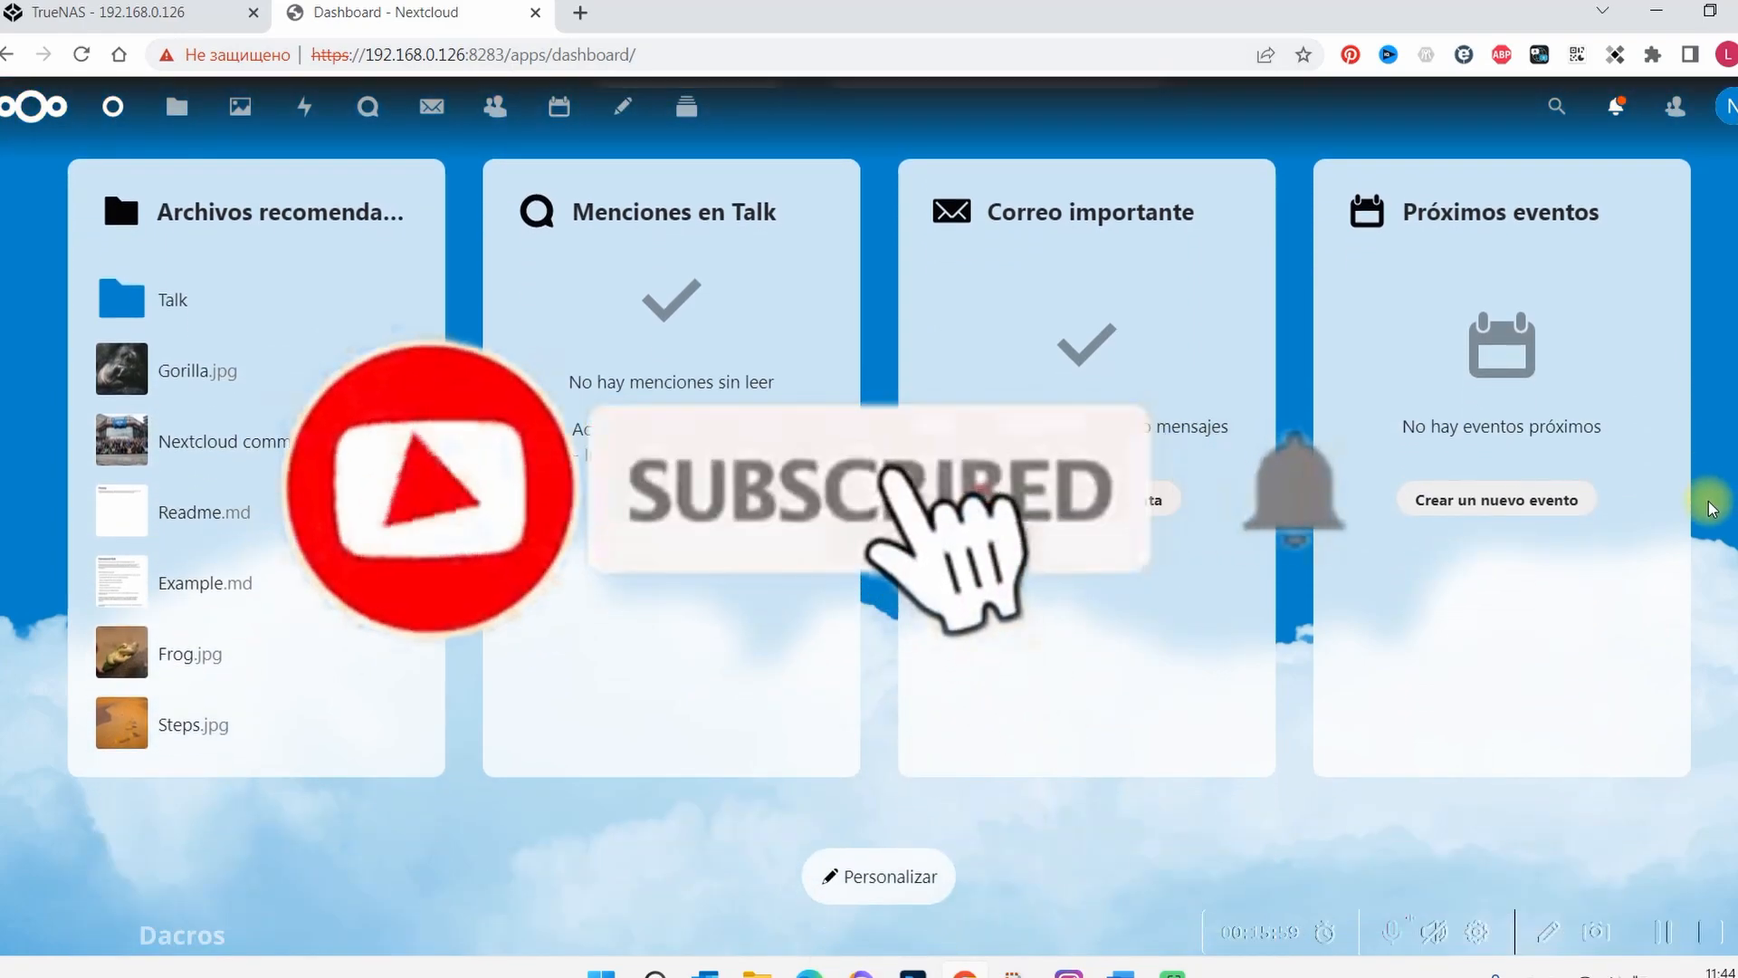